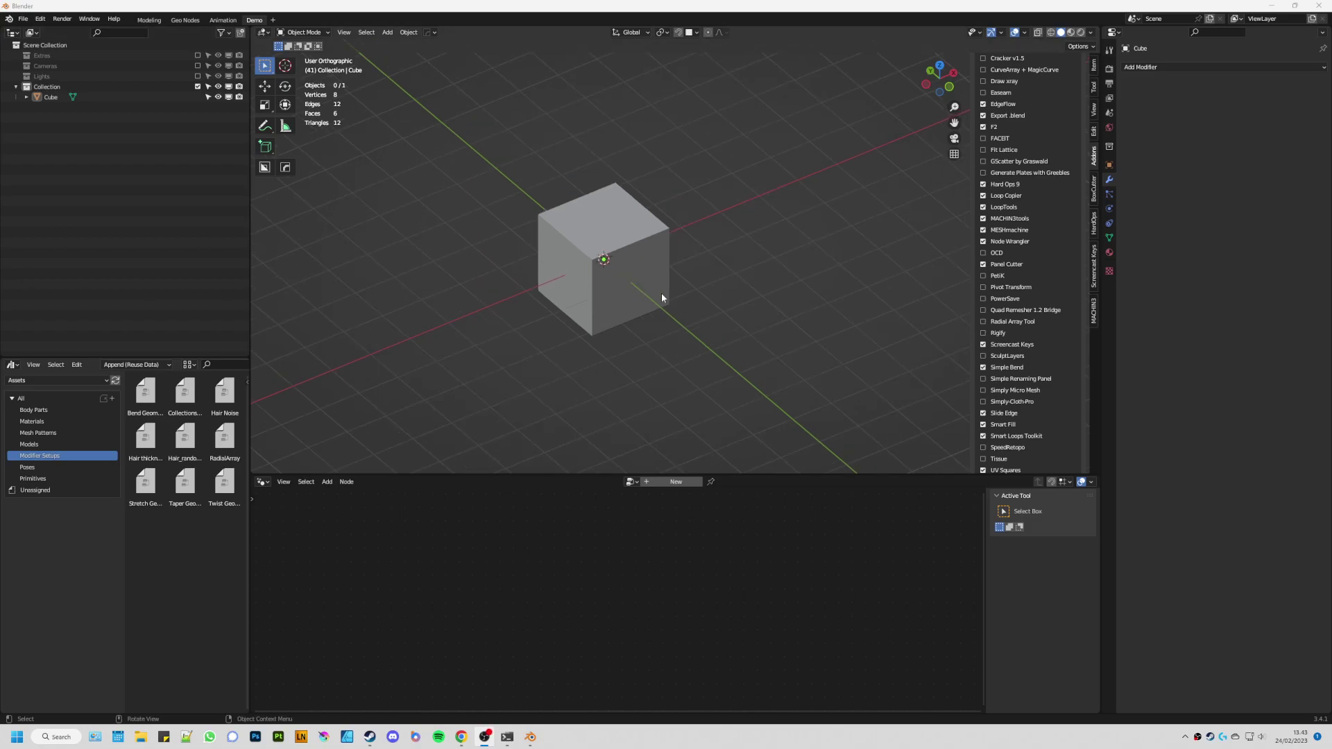
Step: Replace the default cube with a 30-vertex cylinder at the origin
left_click(616, 286)
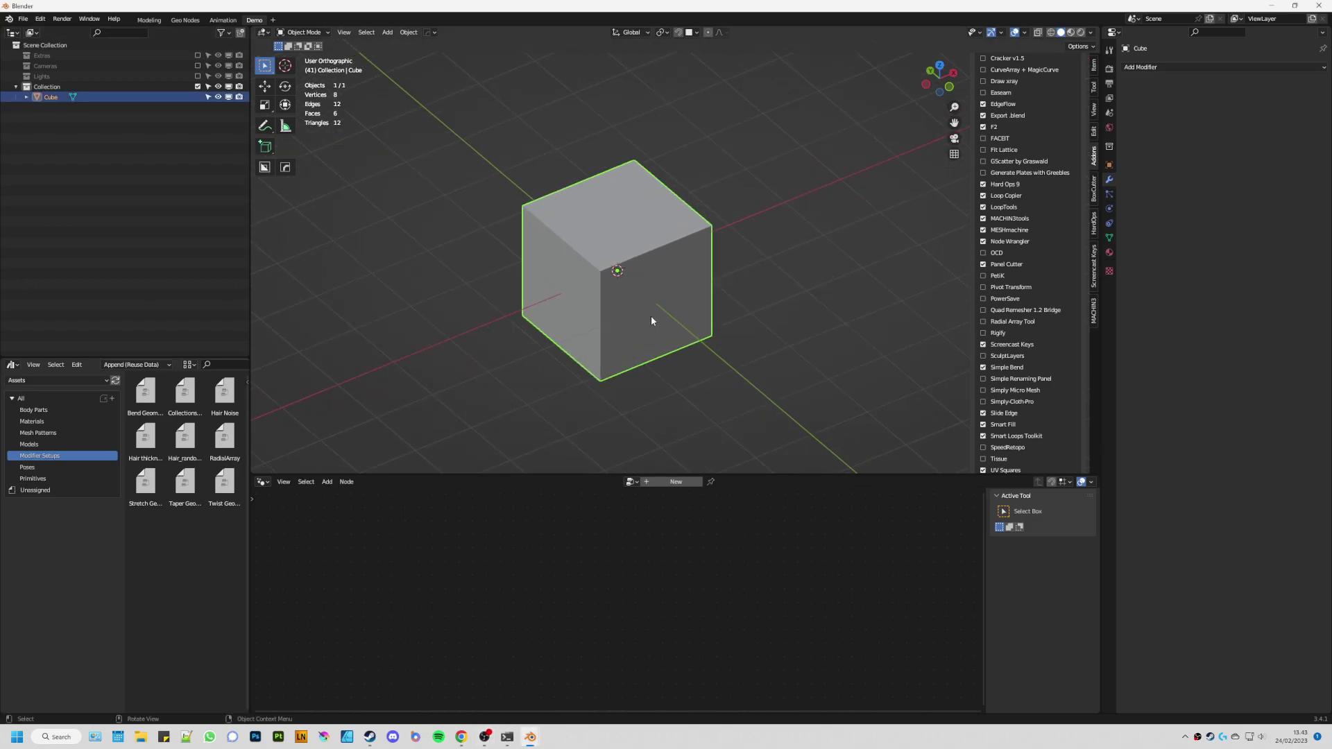
key("Delete")
key("shift+a")
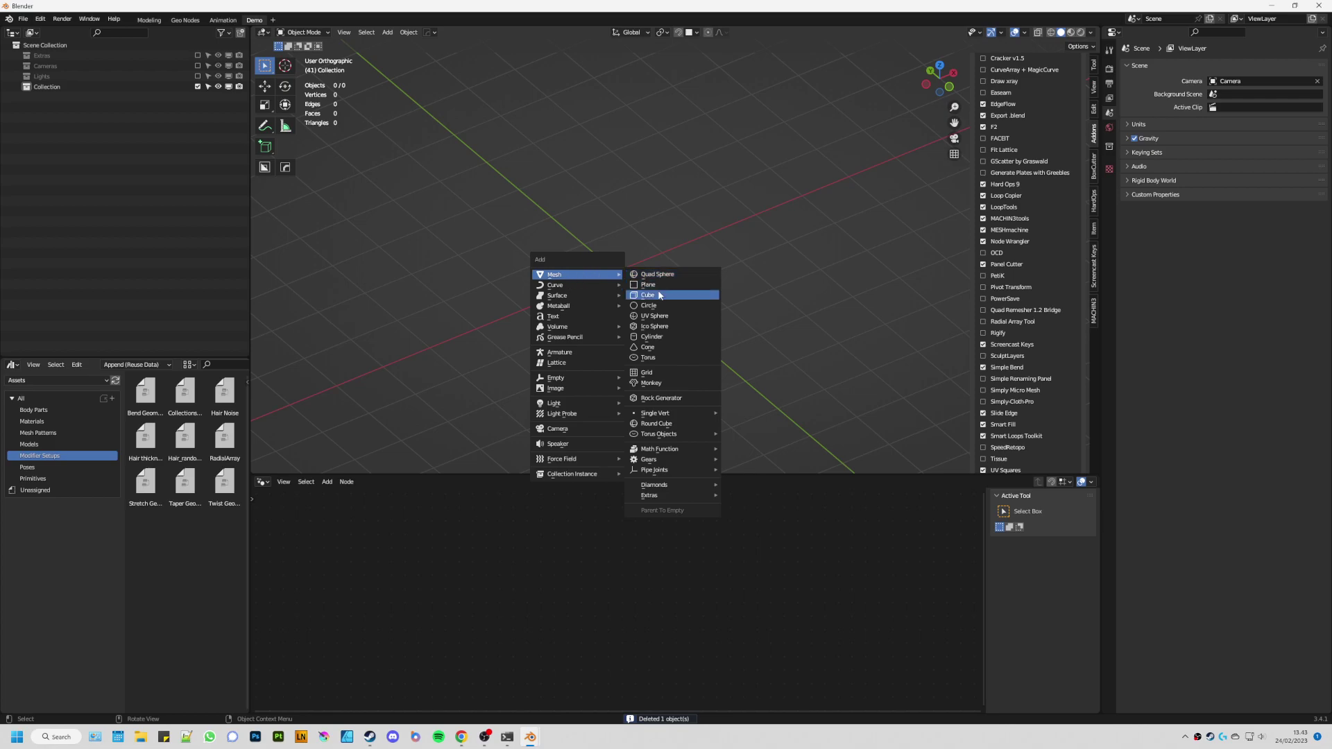
left_click(651, 336)
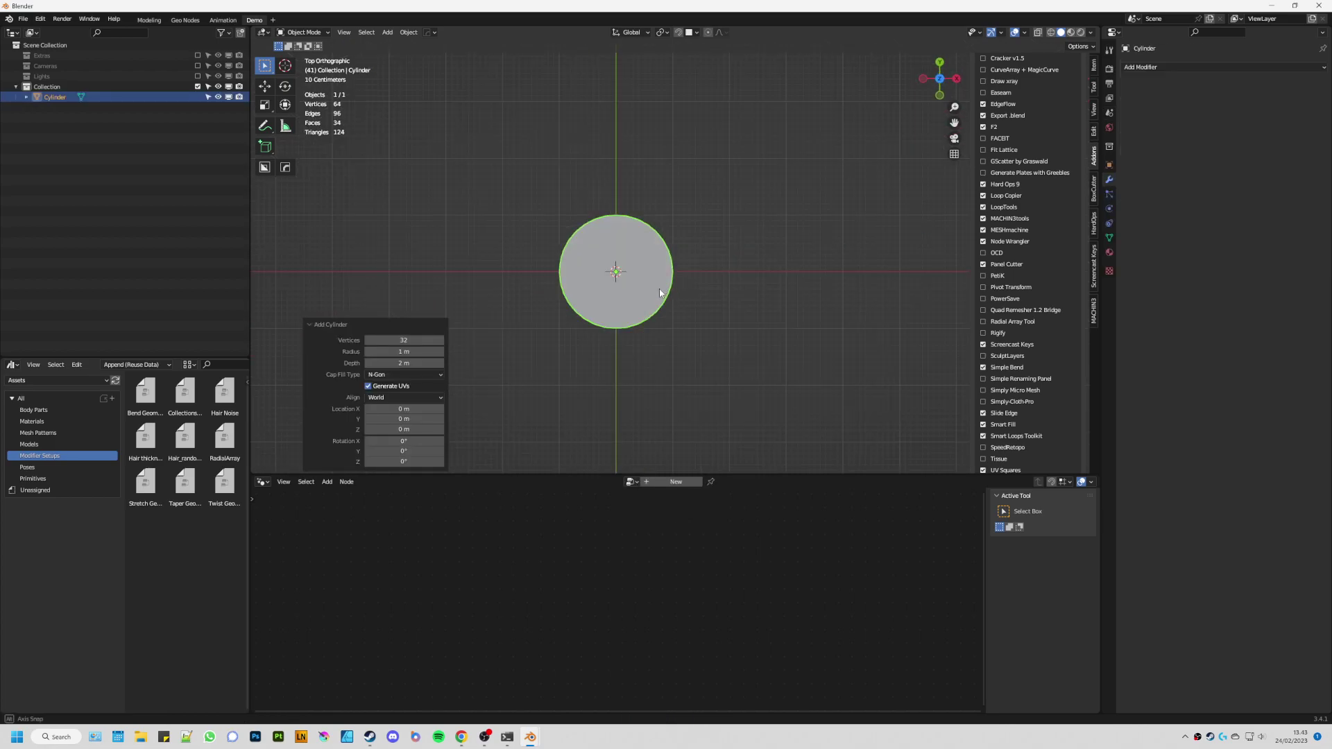
middle_click_drag(691, 256, 615, 295, "alt")
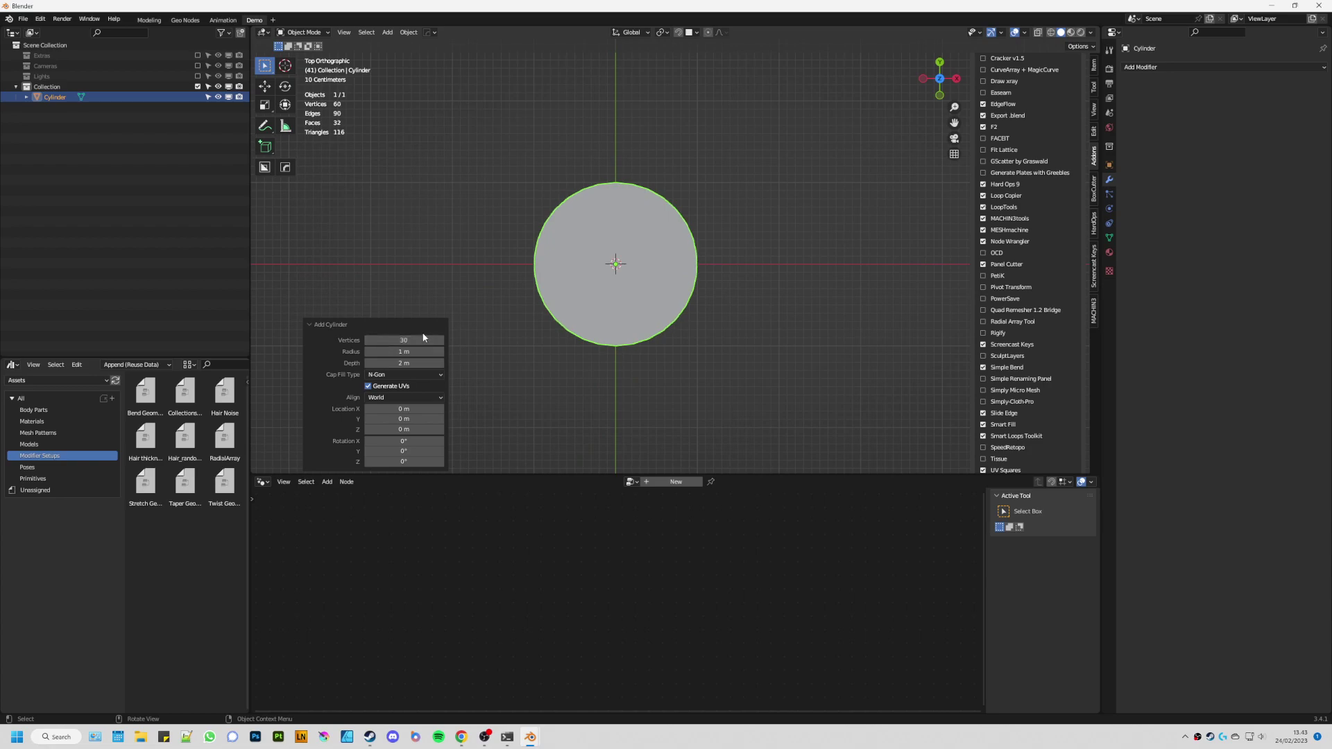
mouse_move(657, 370)
middle_mouse_down()
mouse_move(620, 339)
mouse_move(752, 416)
middle_mouse_up()
Step: Flatten the cylinder vertically to 0.334 Z scale and apply the scale
key("s")
key("z")
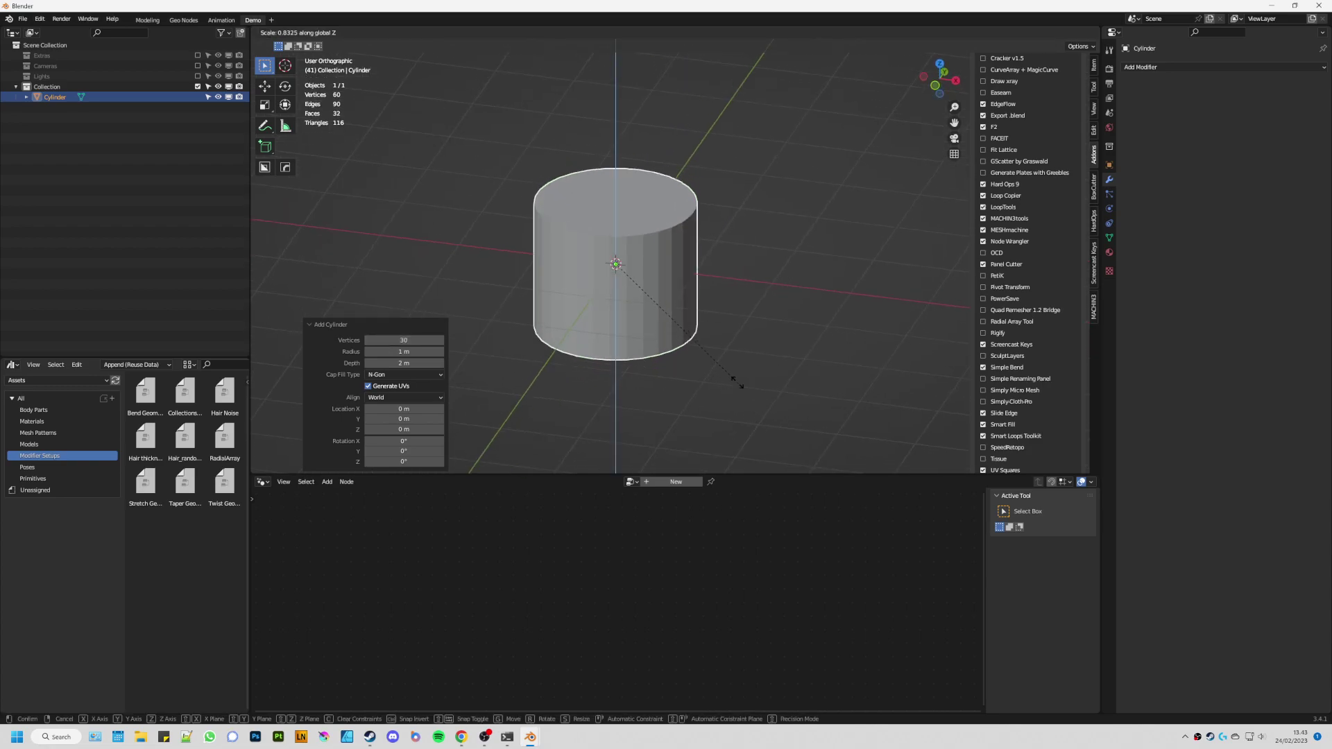
left_click(648, 319)
key("ctrl+a")
mouse_move(648, 320)
middle_mouse_down()
mouse_move(651, 272)
mouse_move(688, 328)
mouse_move(645, 294)
mouse_move(668, 348)
middle_mouse_up()
left_click(645, 294)
Step: Delete the cylinder's bottom cap face in Edit Mode
key("Tab")
key("3")
left_click(631, 298)
key("x")
left_click(635, 316)
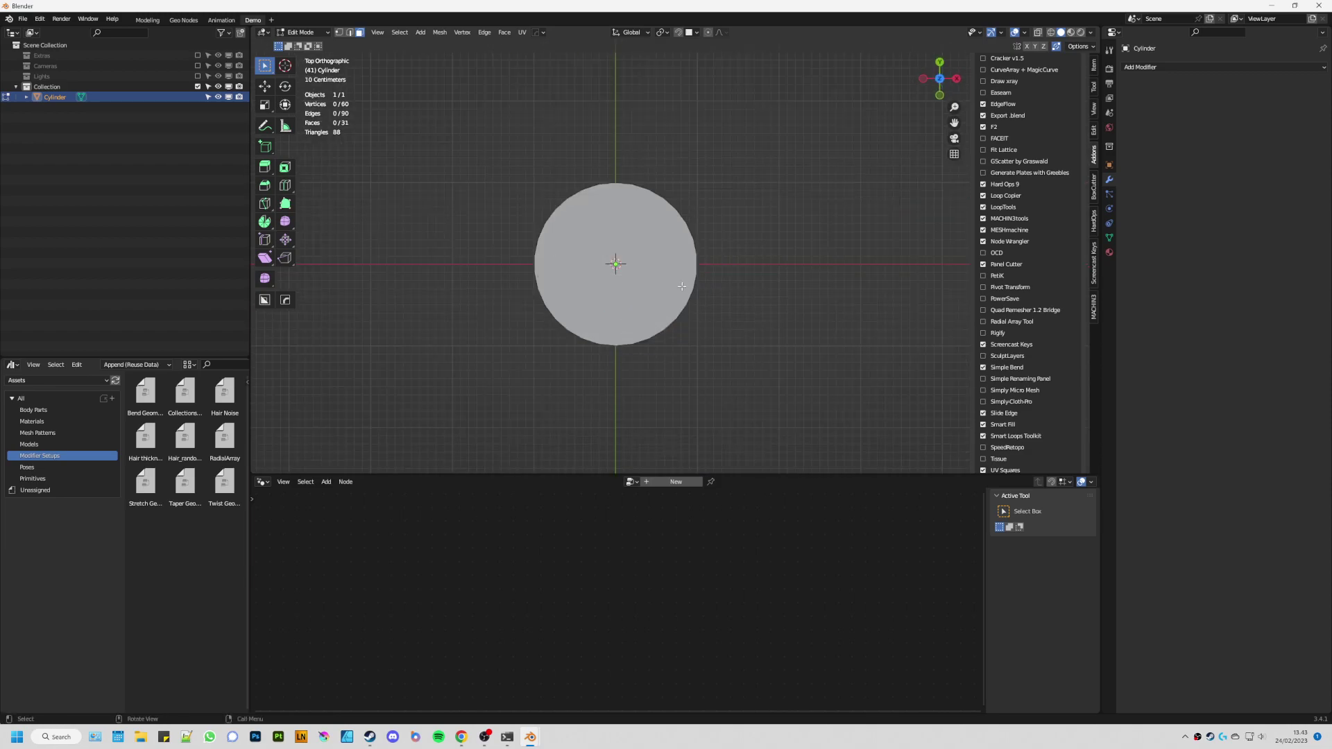
Step: Inset the cylinder's top face by 0.177 m
left_click(617, 267)
key("i")
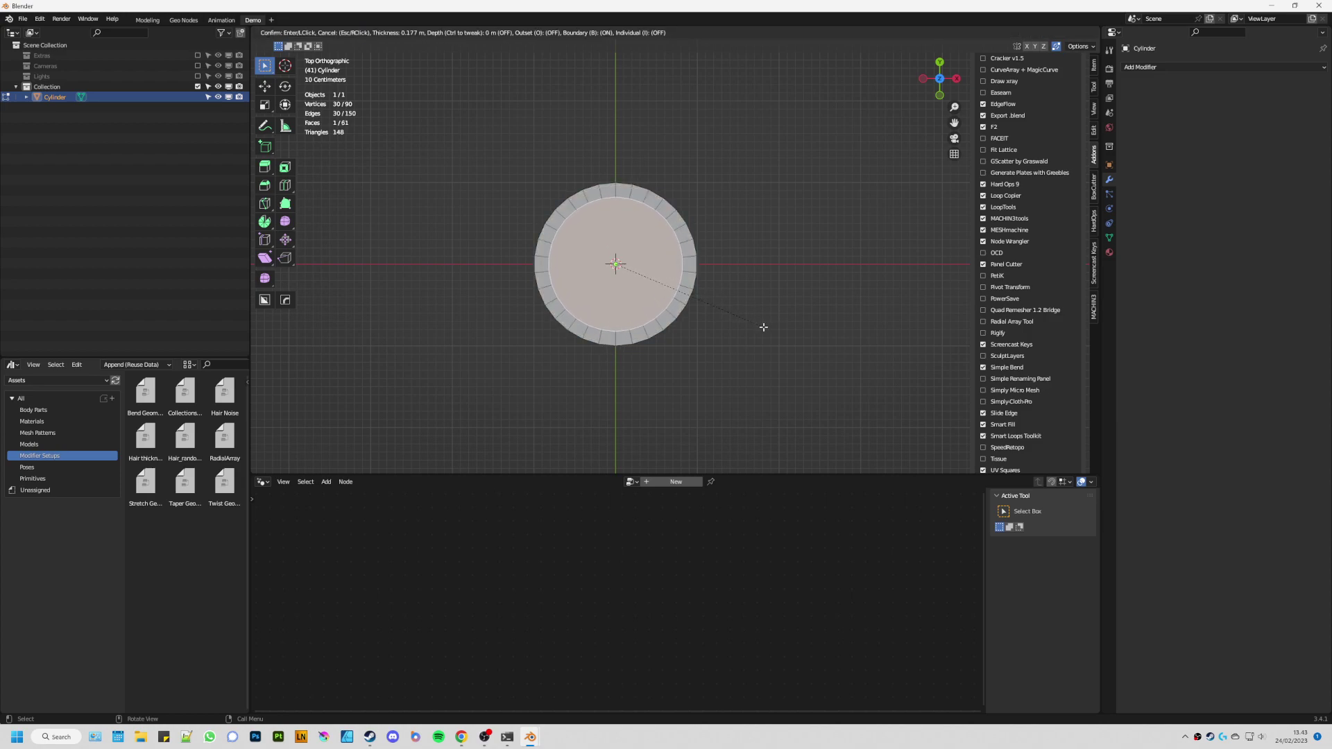
left_click(763, 327)
scroll(584, 227, "up", 3)
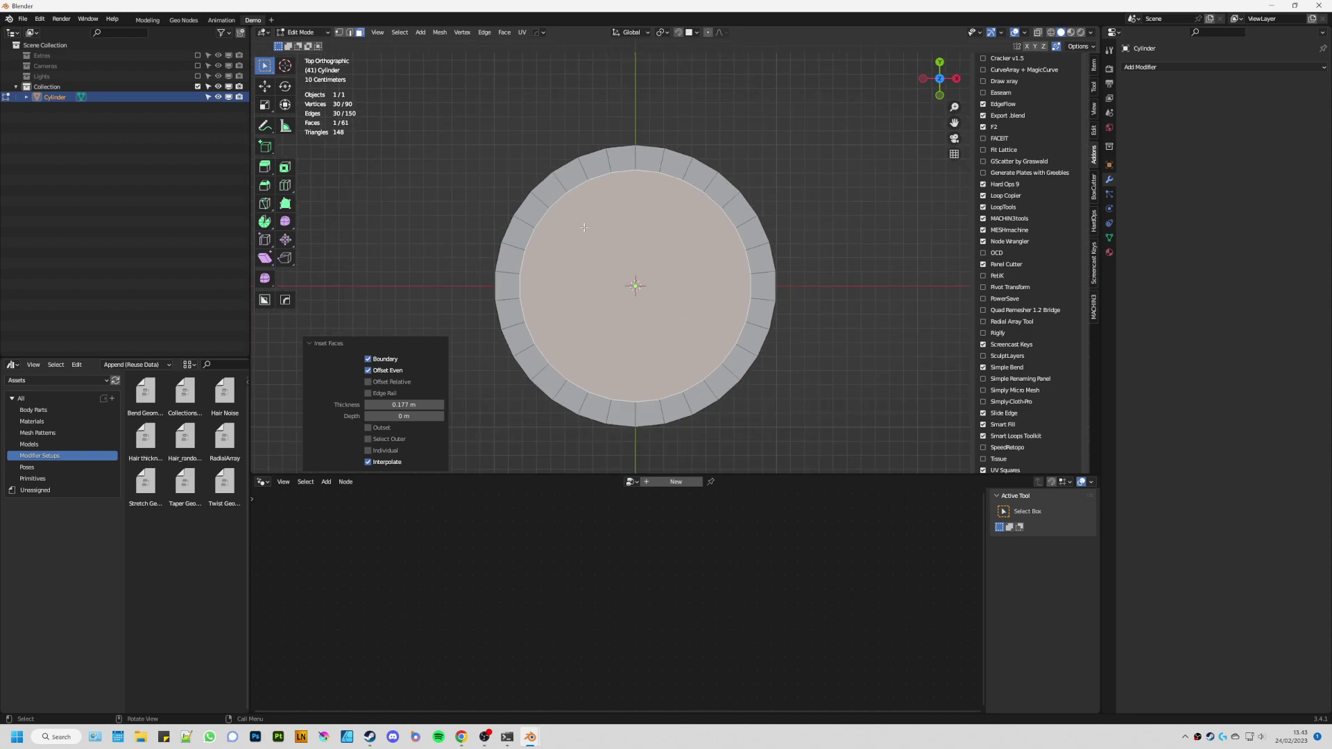
Step: With X-ray on, box-select all inset ring vertices except the top arc
key("1")
middle_click_drag(606, 250, 599, 208, "shift")
key("alt+z")
key("alt+a")
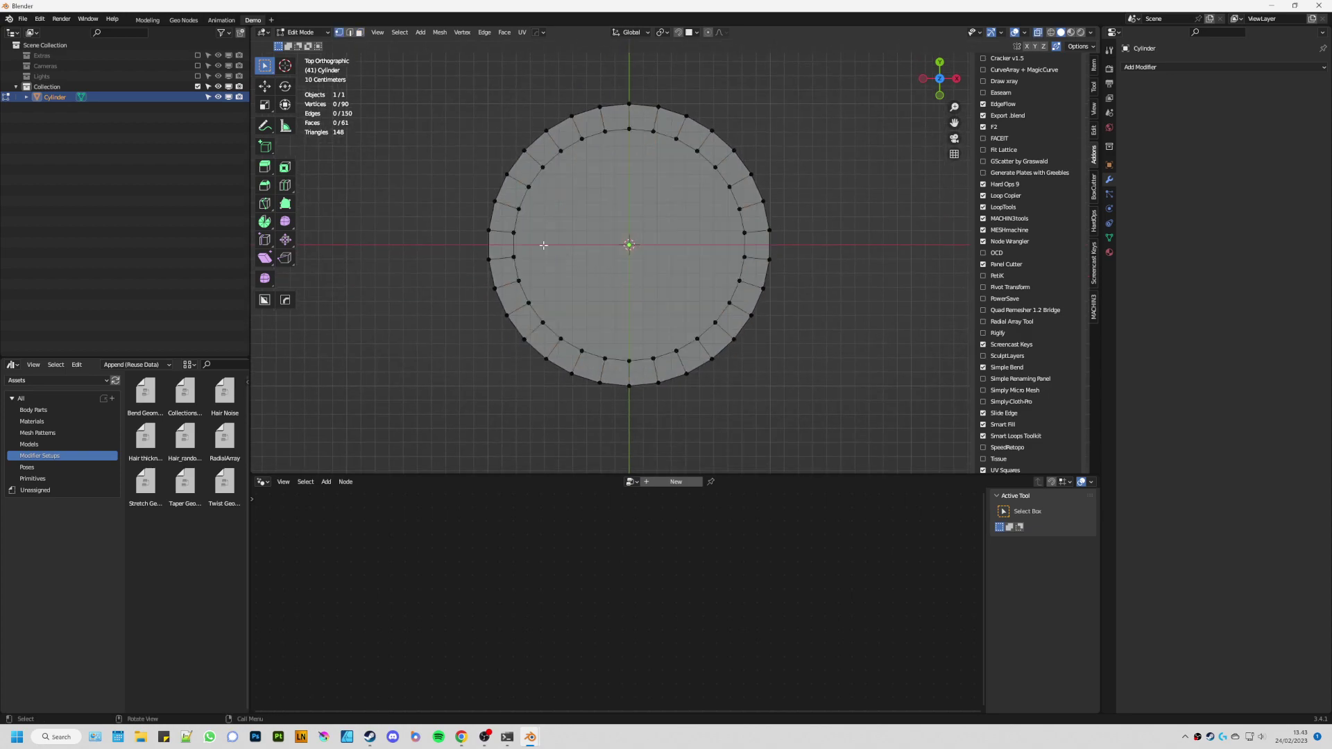
key("b")
left_click_drag(436, 183, 847, 430)
left_click_drag(497, 167, 519, 186)
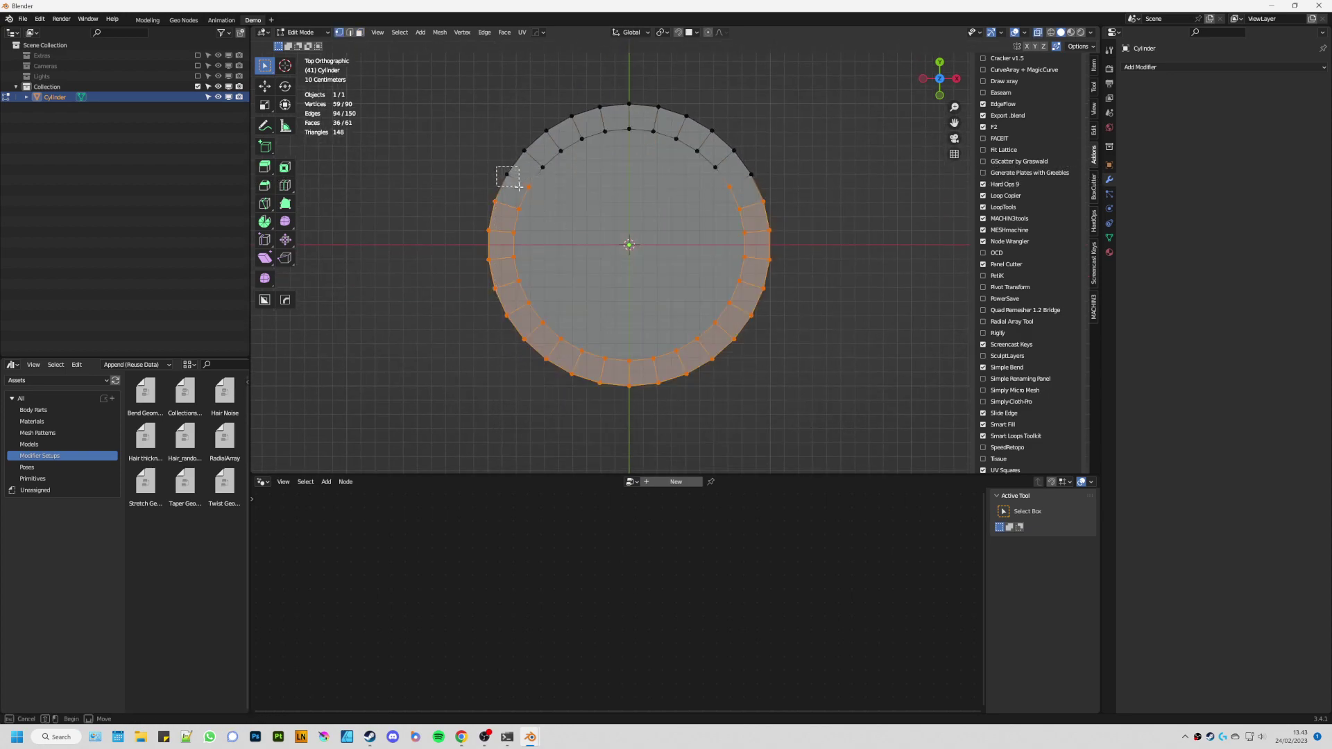
left_click_drag(760, 166, 721, 179, "shift")
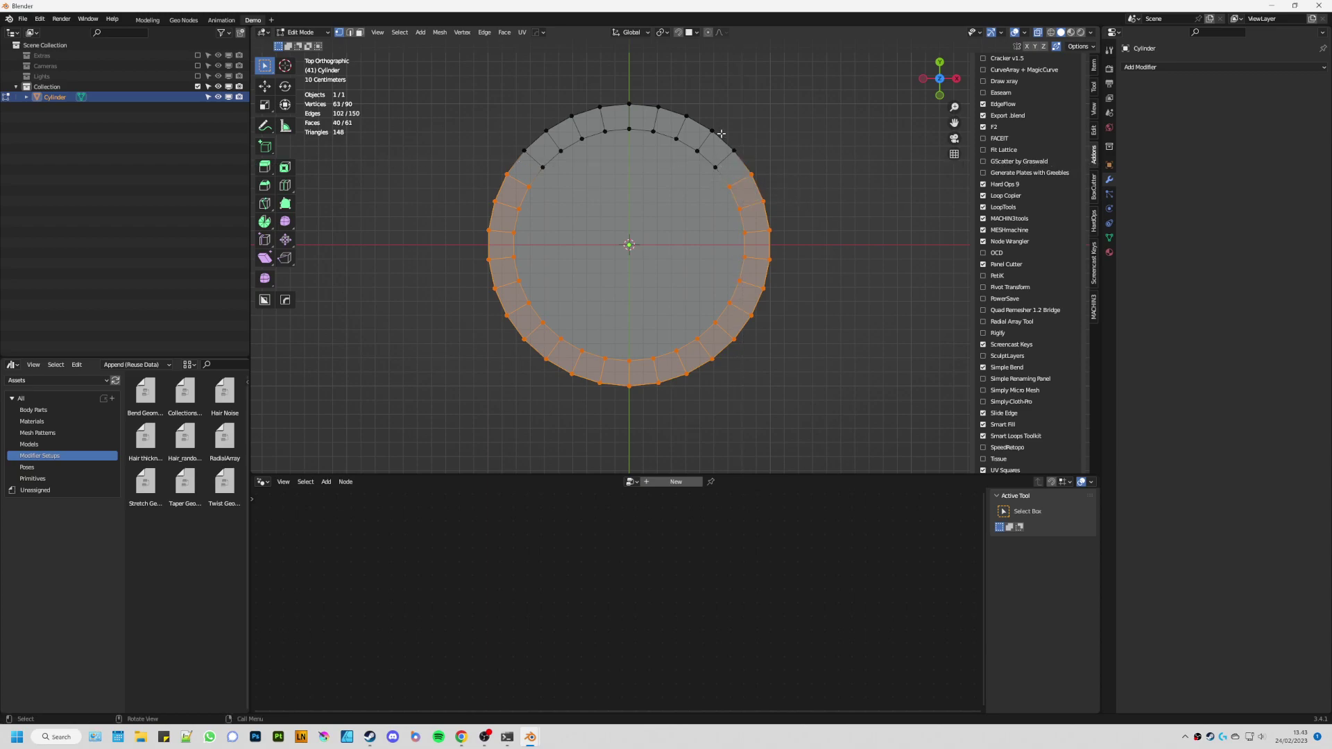
key("b")
left_click_drag(553, 136, 512, 208)
scroll(614, 225, "down", 3)
Step: Delete the selected faces, leaving only the top rim arc
key("x")
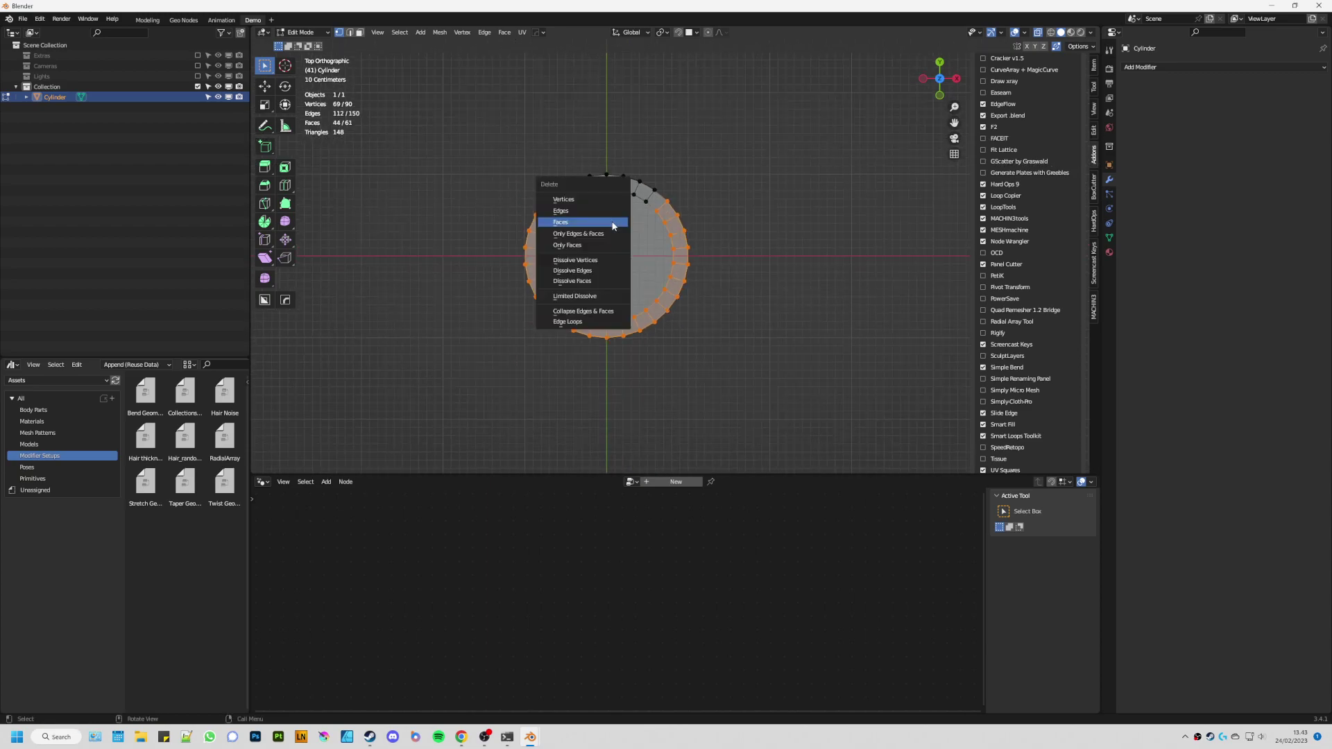
left_click(622, 205)
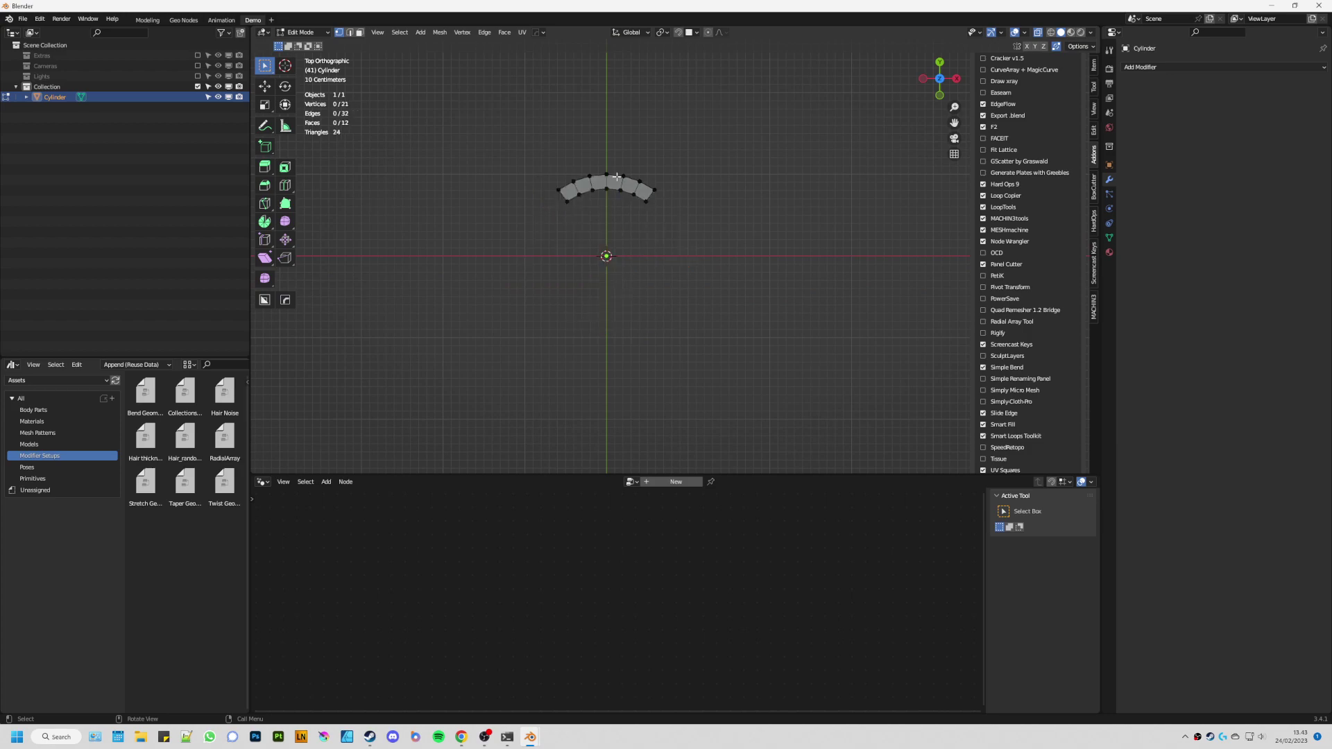
middle_click_drag(622, 205, 527, 181)
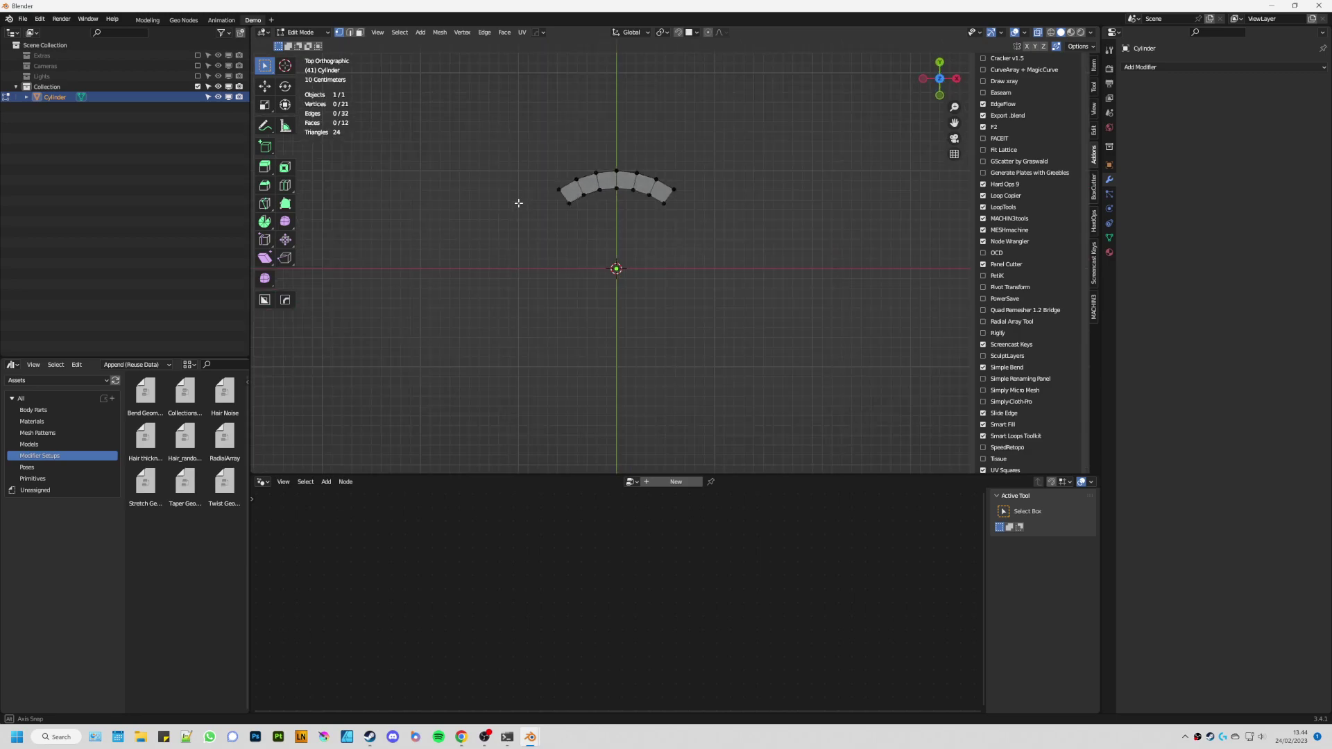
middle_click_drag(528, 181, 627, 178, "alt")
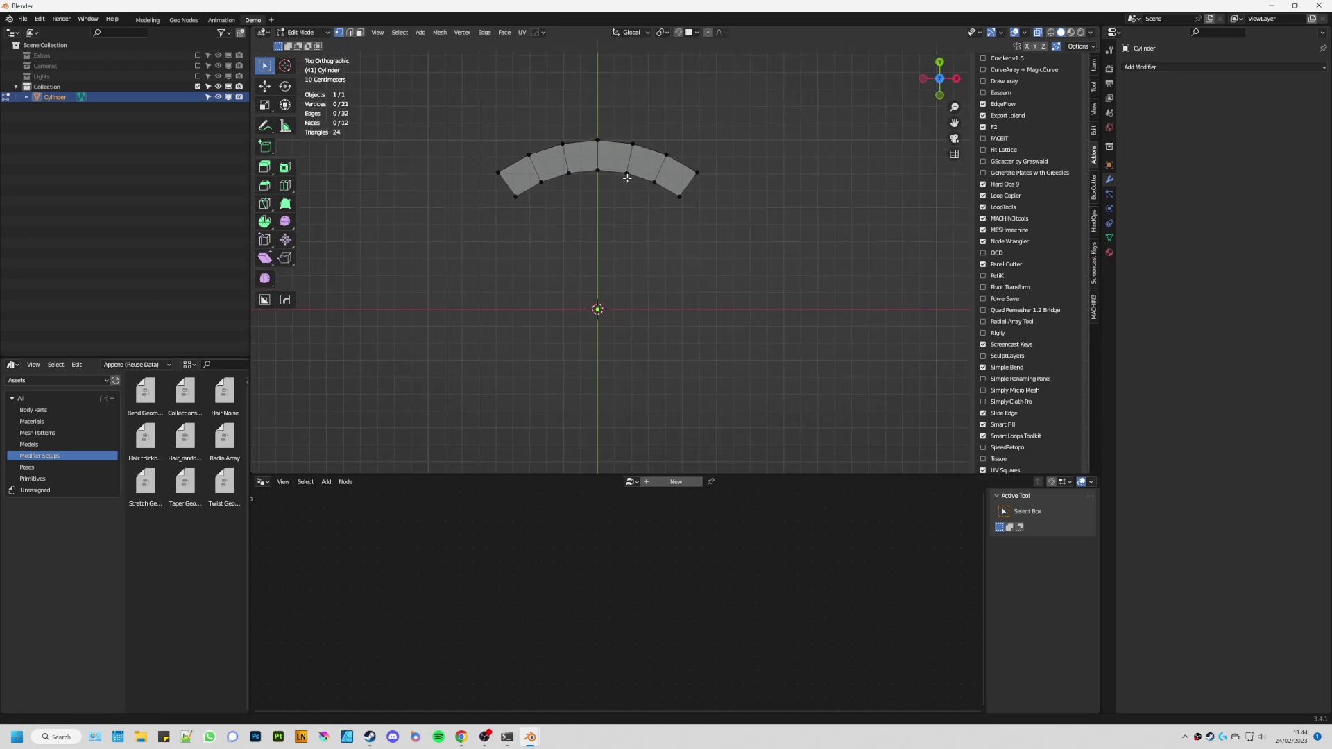
Step: Extrude the arc's inner edge loop 0.16681 m downward into a wall
key("a")
left_click(588, 171, "alt")
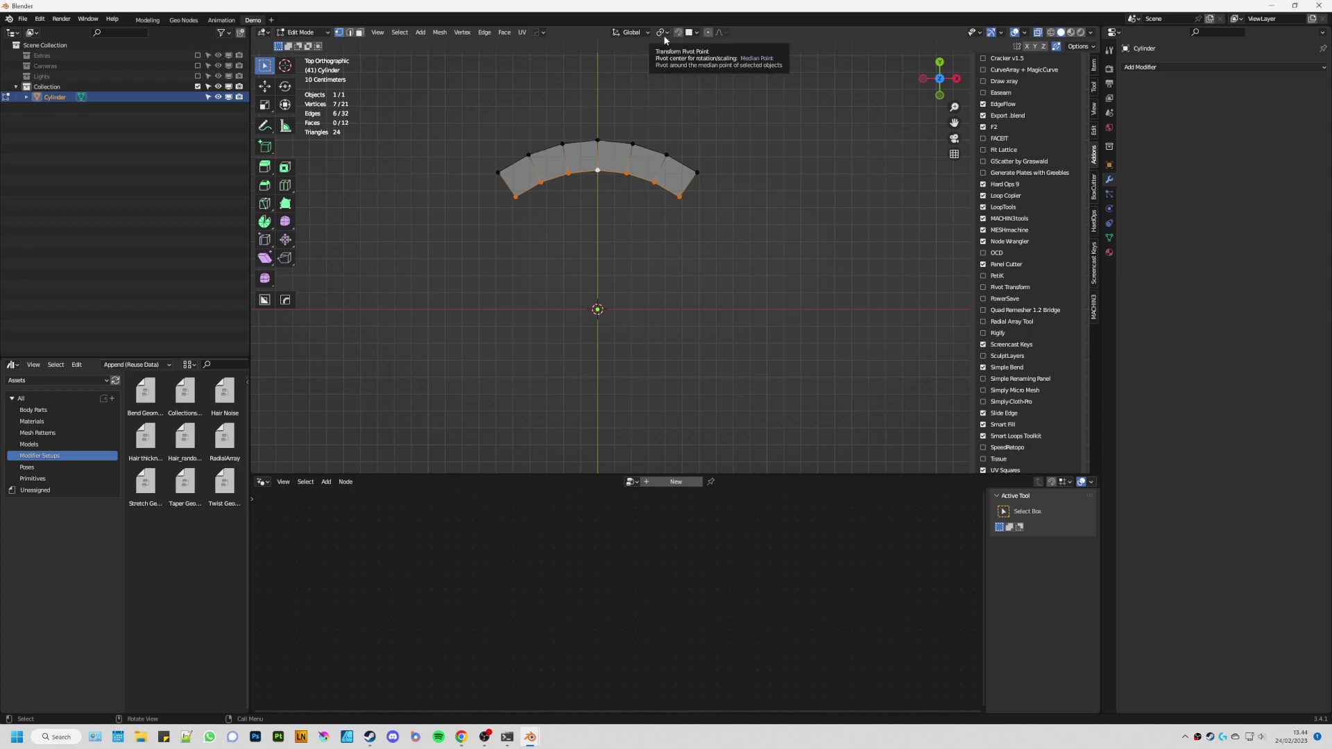
middle_click_drag(608, 111, 608, 148)
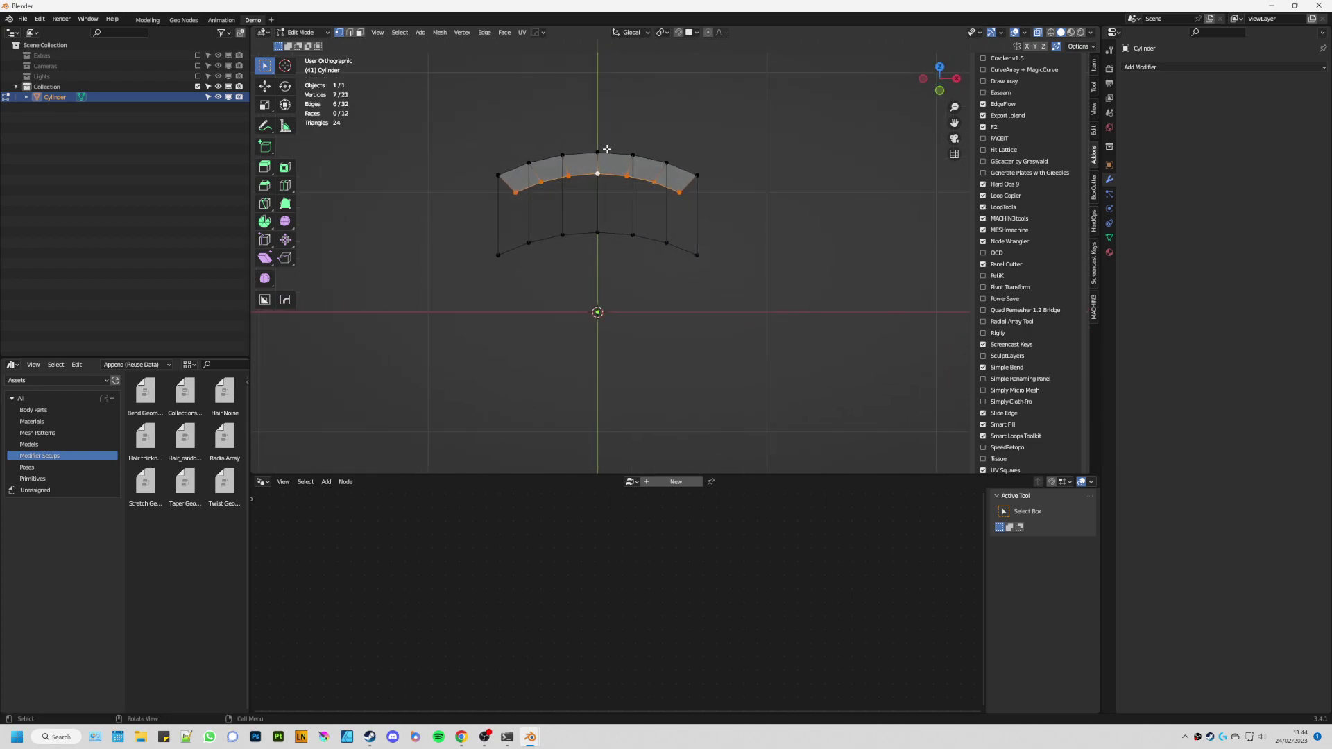
key("e")
left_click(609, 191)
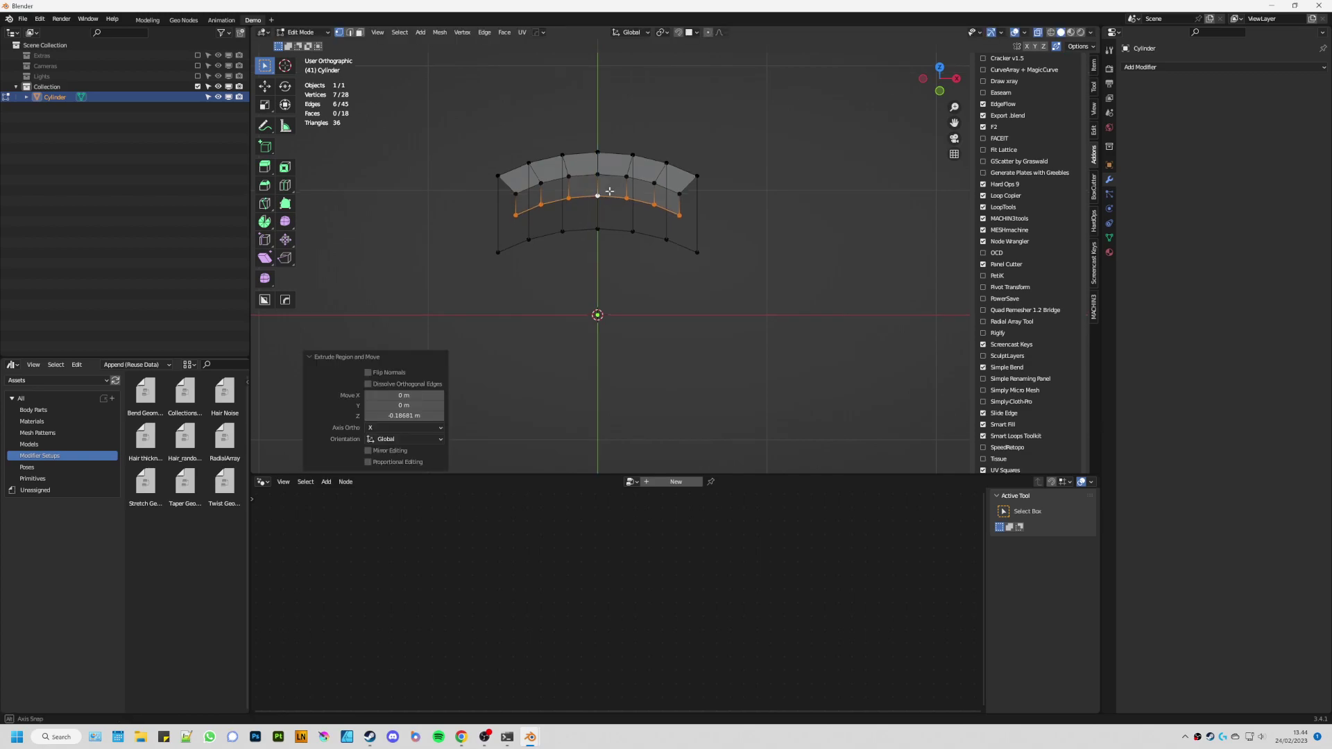
key("KP_7")
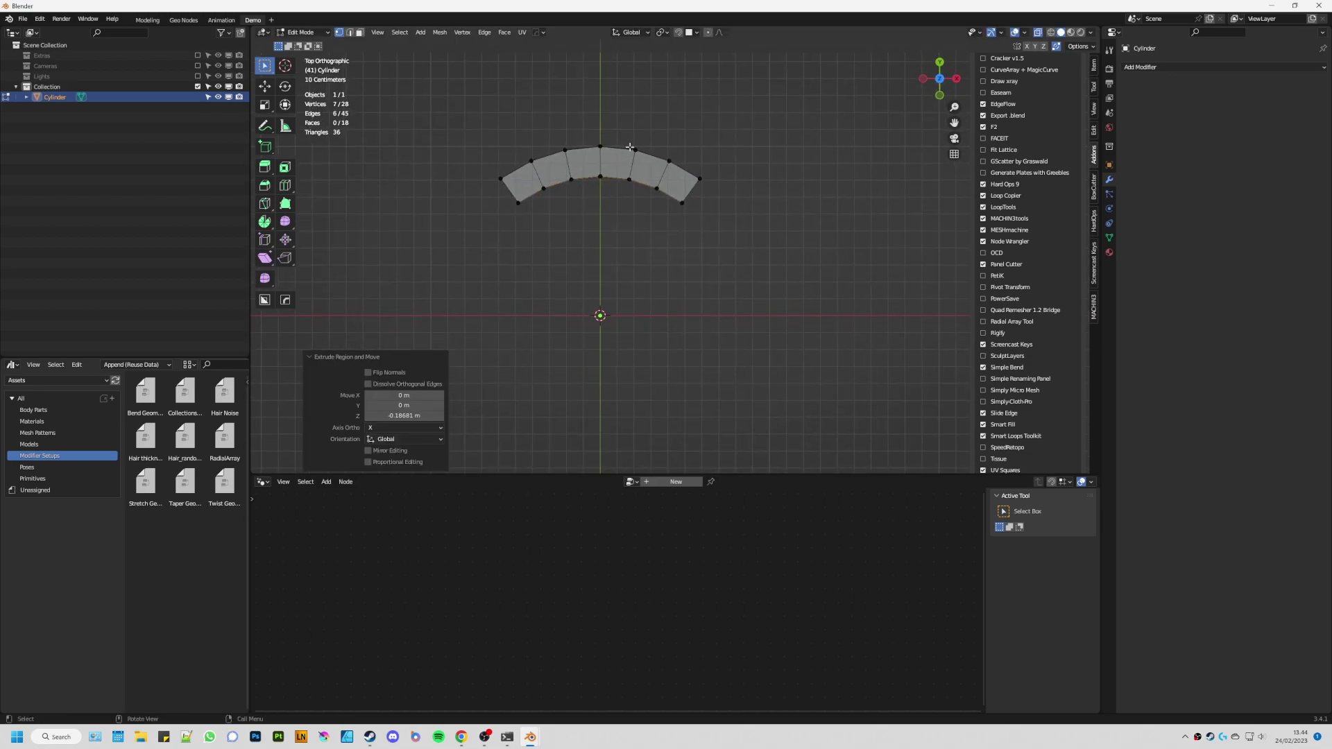
Step: Set the pivot point to 3D Cursor and duplicate the lower edge in place
left_click(663, 32)
left_click(671, 55)
key("shift+d")
key("Escape")
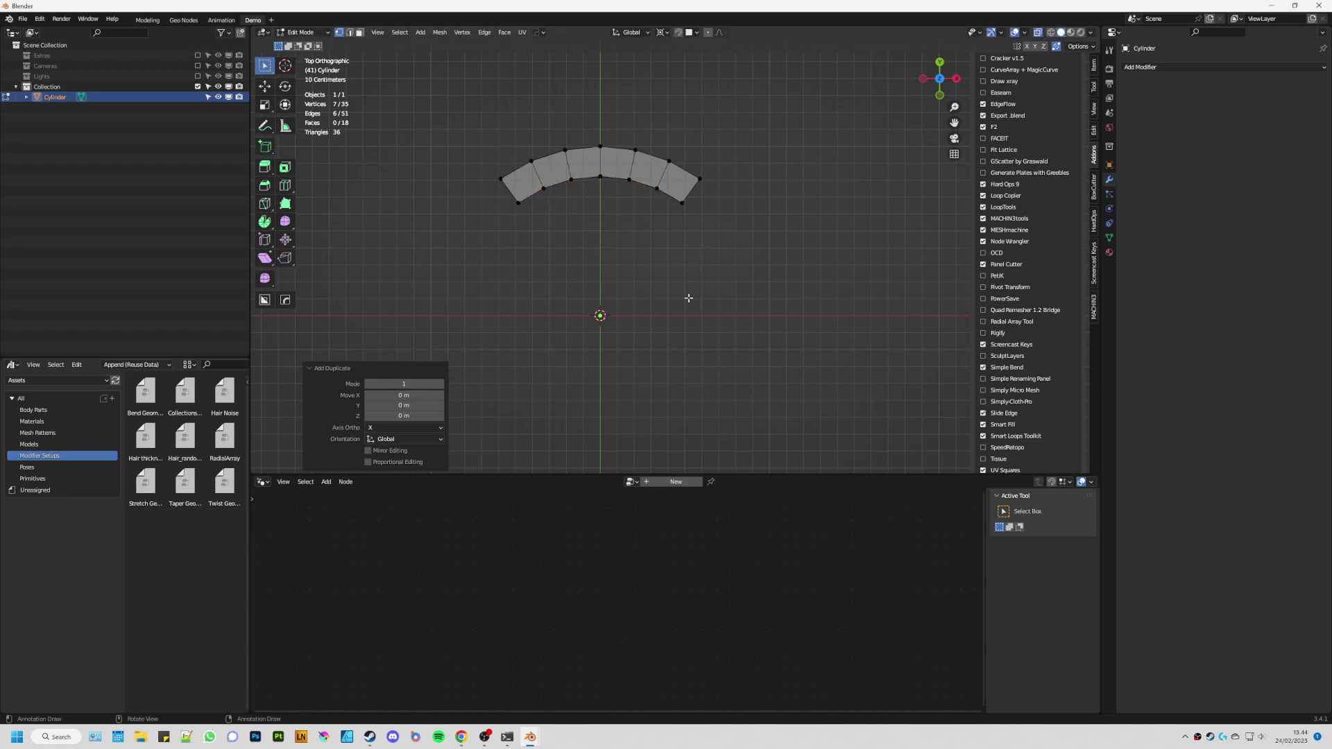
Step: Shrink the duplicated edge toward the centre to 0.343 and raise it
key("s")
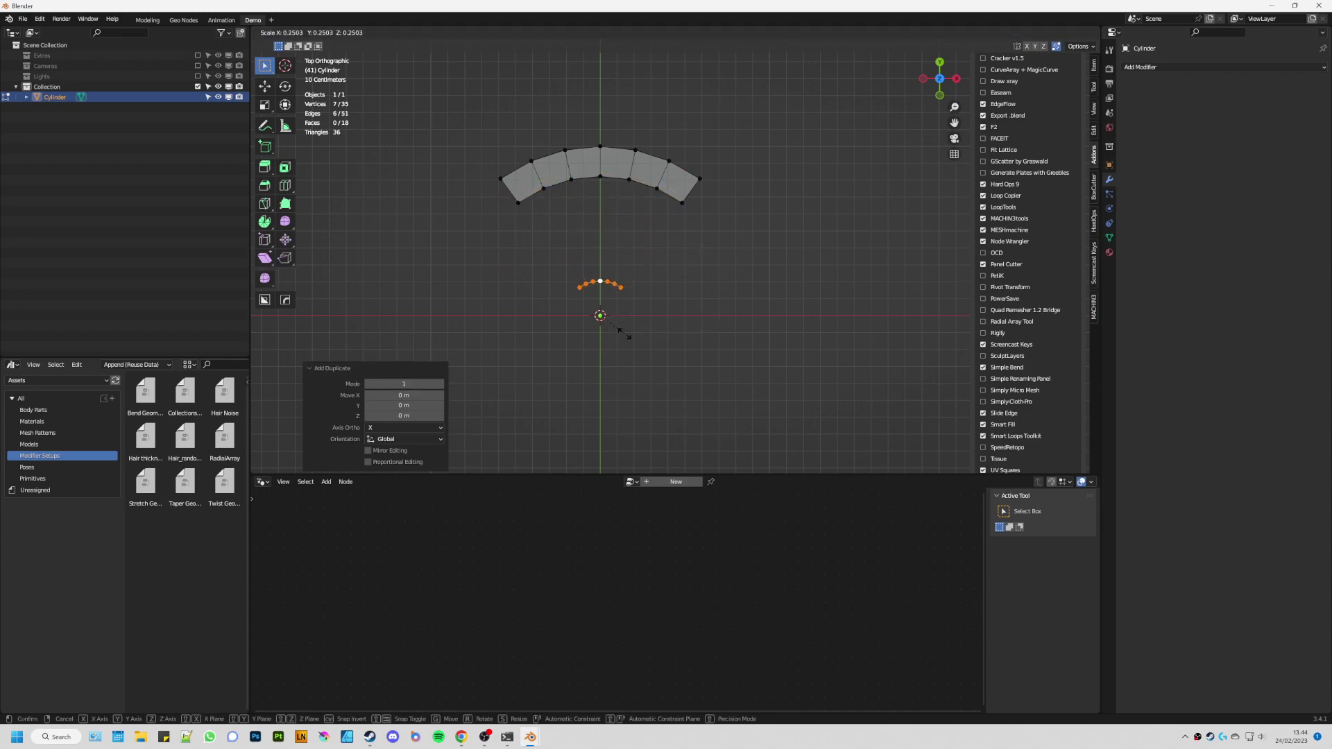
left_click(638, 339)
middle_click_drag(638, 339, 559, 235)
key("g")
key("z")
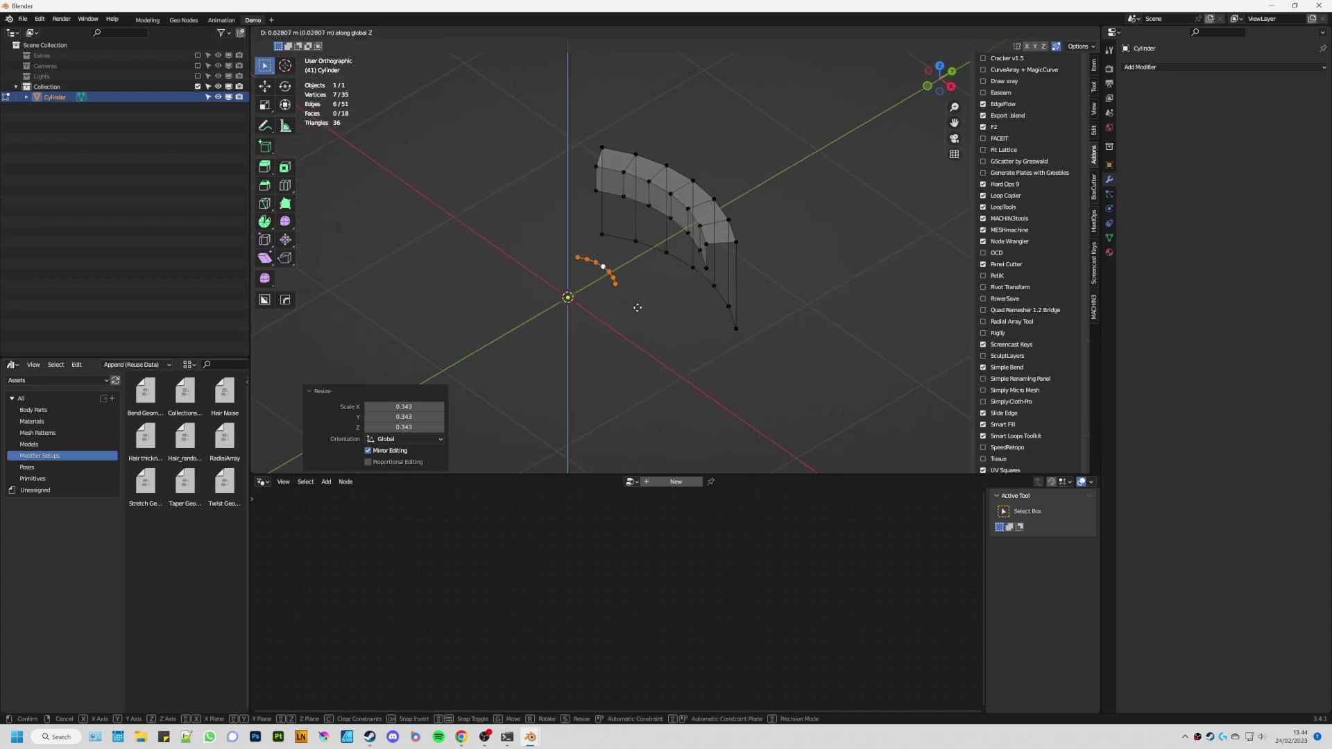
left_click(636, 306)
middle_click_drag(636, 306, 639, 332, "alt")
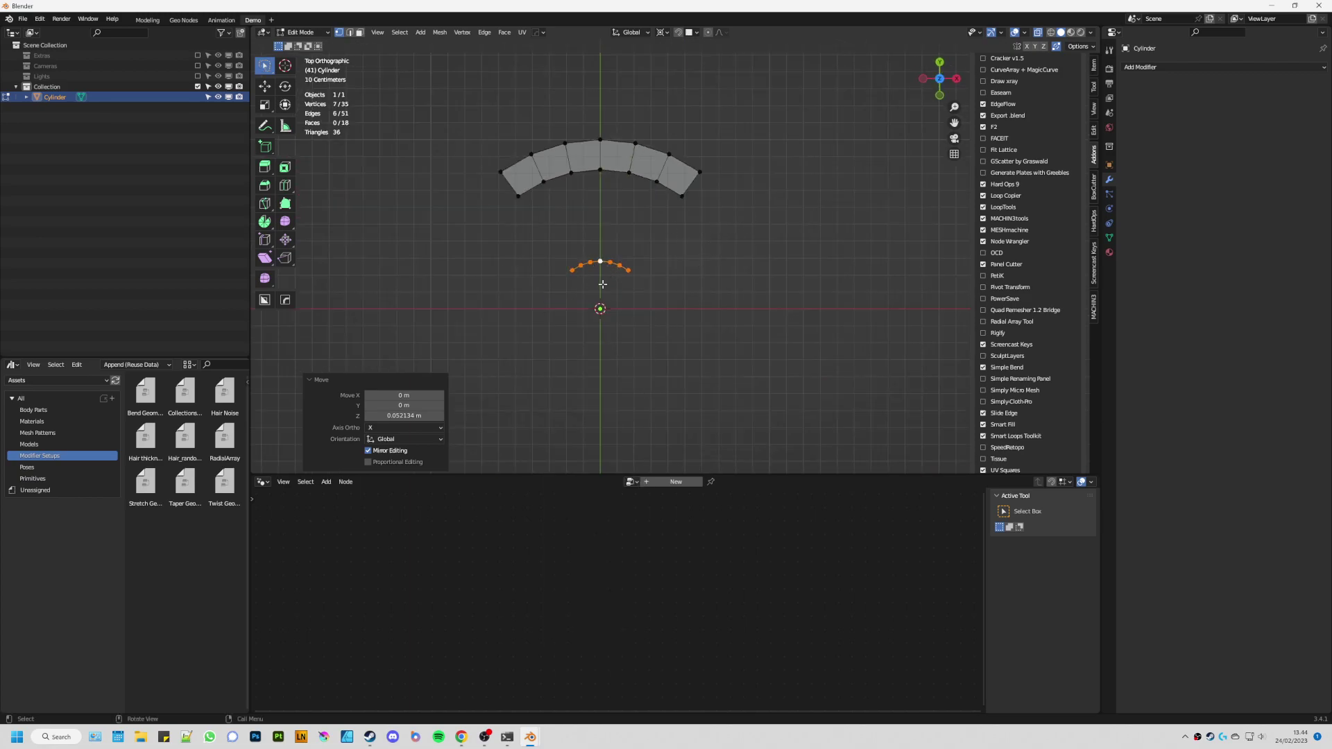
Step: Extrude the hub edge in place and shrink it to 0.580
key("e")
right_click(671, 331)
key("s")
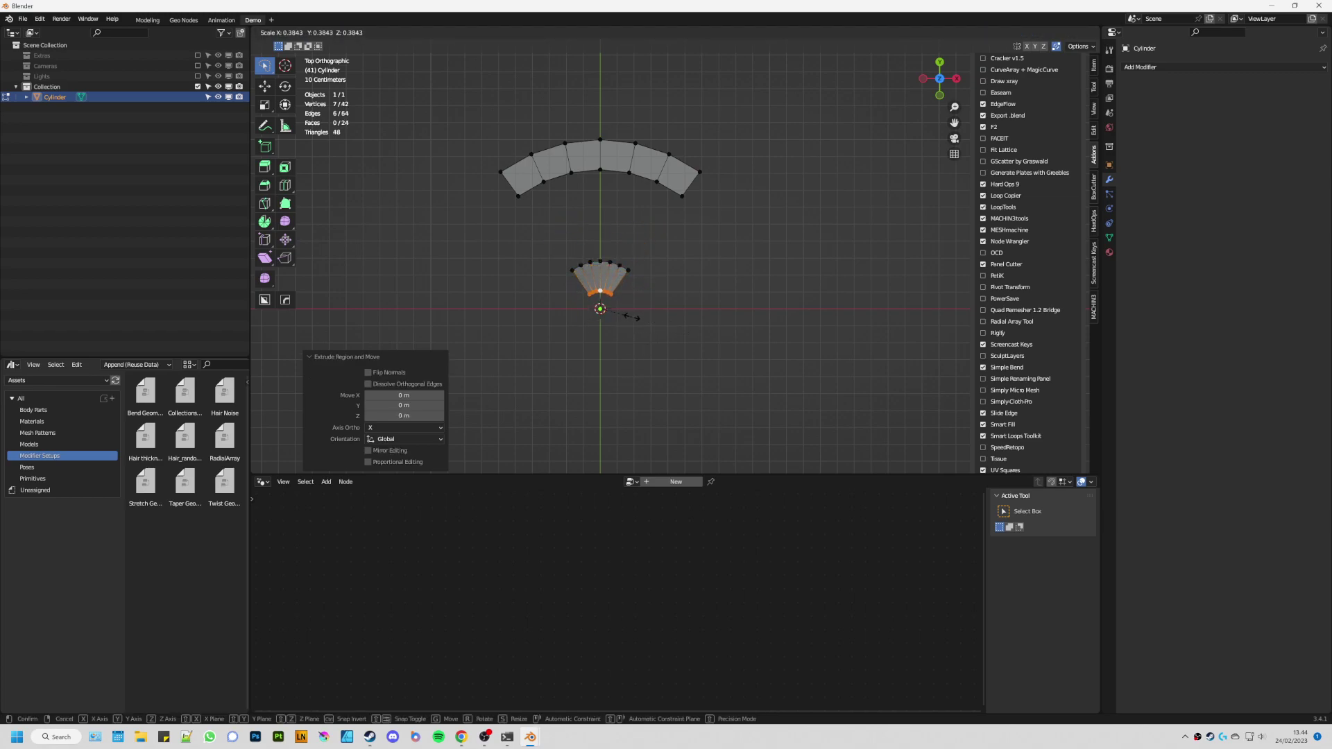
left_click(648, 319)
Step: Raise the hub edge higher along Z
middle_click_drag(649, 318, 617, 301)
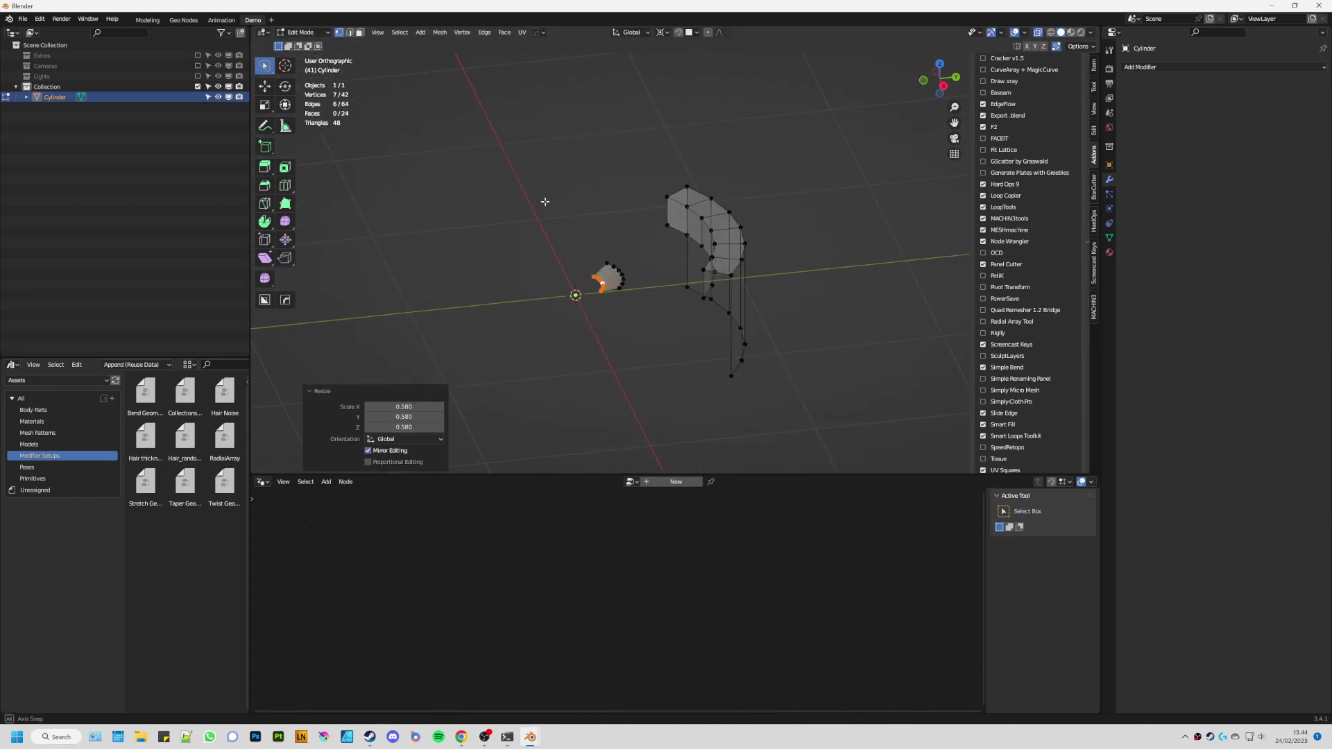
key("g")
key("z")
left_click(633, 329)
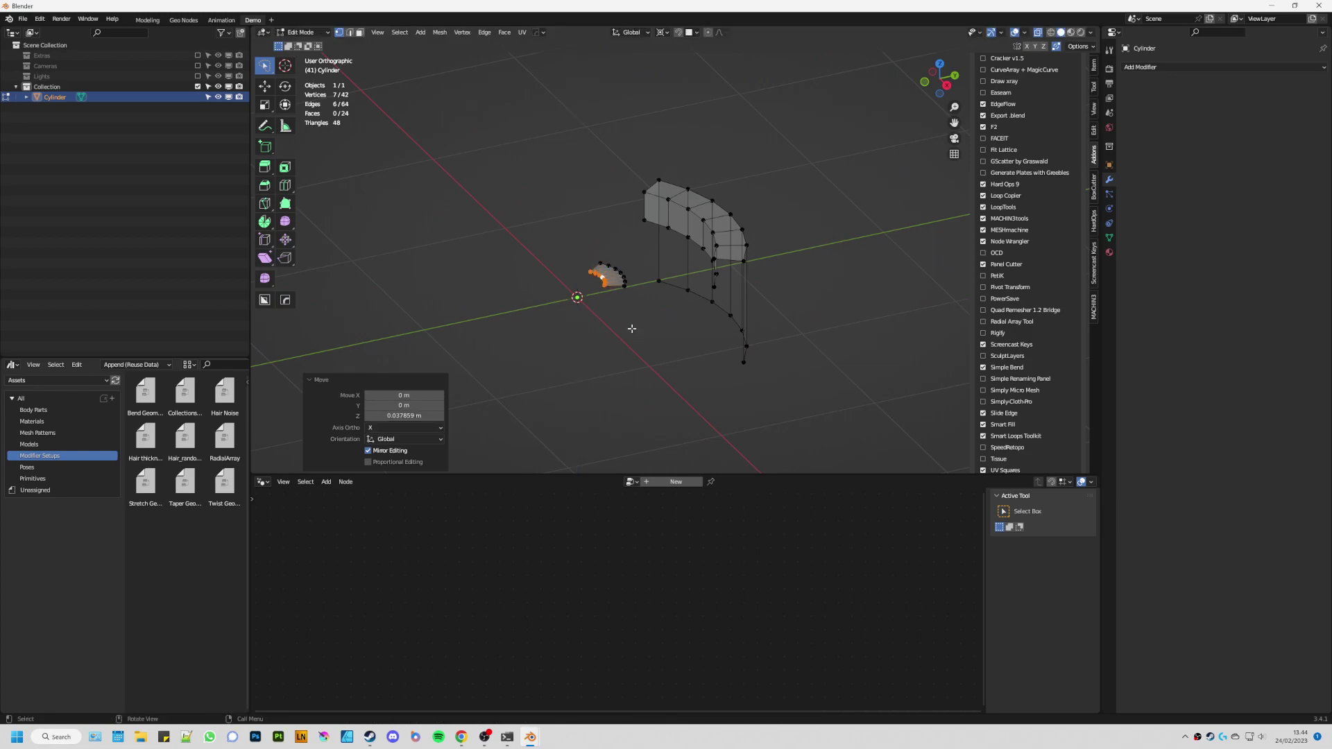
key("g")
key("z")
left_click(618, 296)
mouse_move(617, 296)
middle_mouse_down()
mouse_move(627, 280)
mouse_move(597, 208)
mouse_move(642, 224)
middle_mouse_up()
Step: Fill a spoke face between the rim edge path and the hub path
left_click(569, 166)
left_click(646, 177, "ctrl")
left_click(580, 297, "shift")
left_click(606, 277, "ctrl")
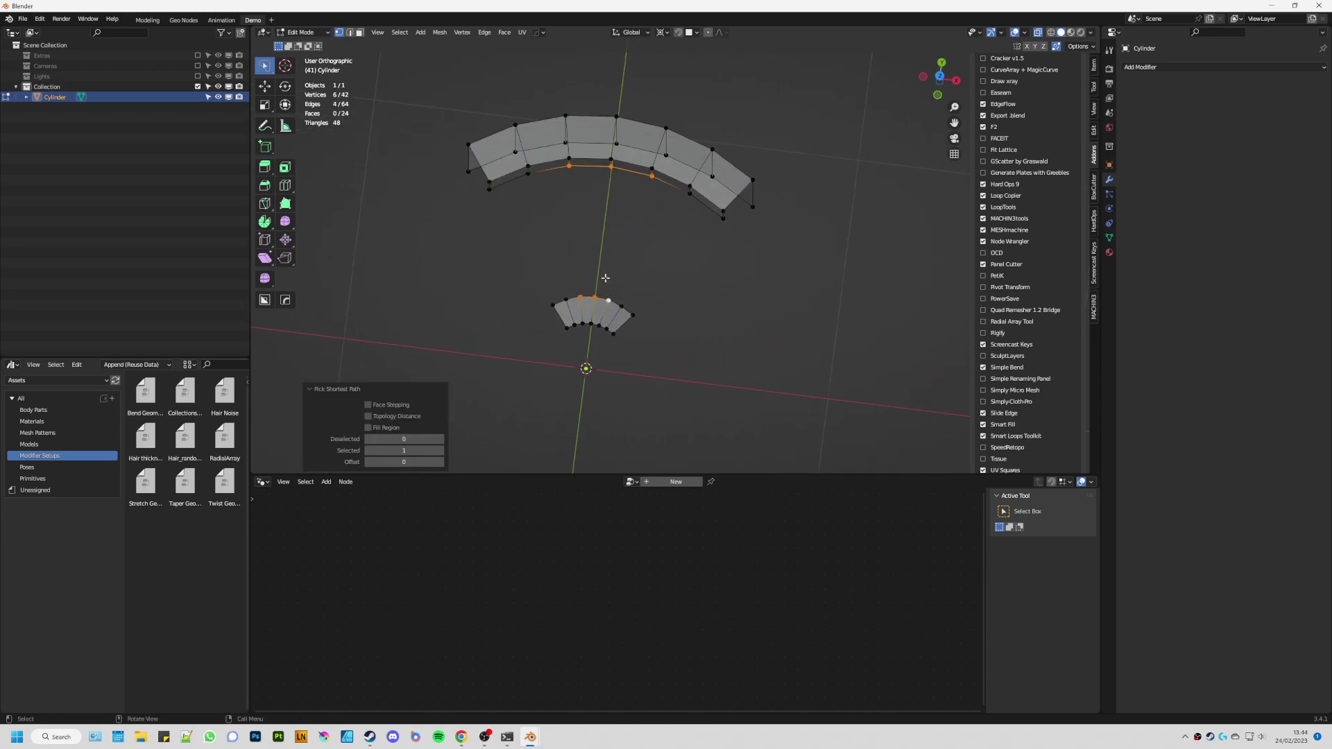
key("f")
middle_click_drag(605, 277, 580, 217)
key("KP_7")
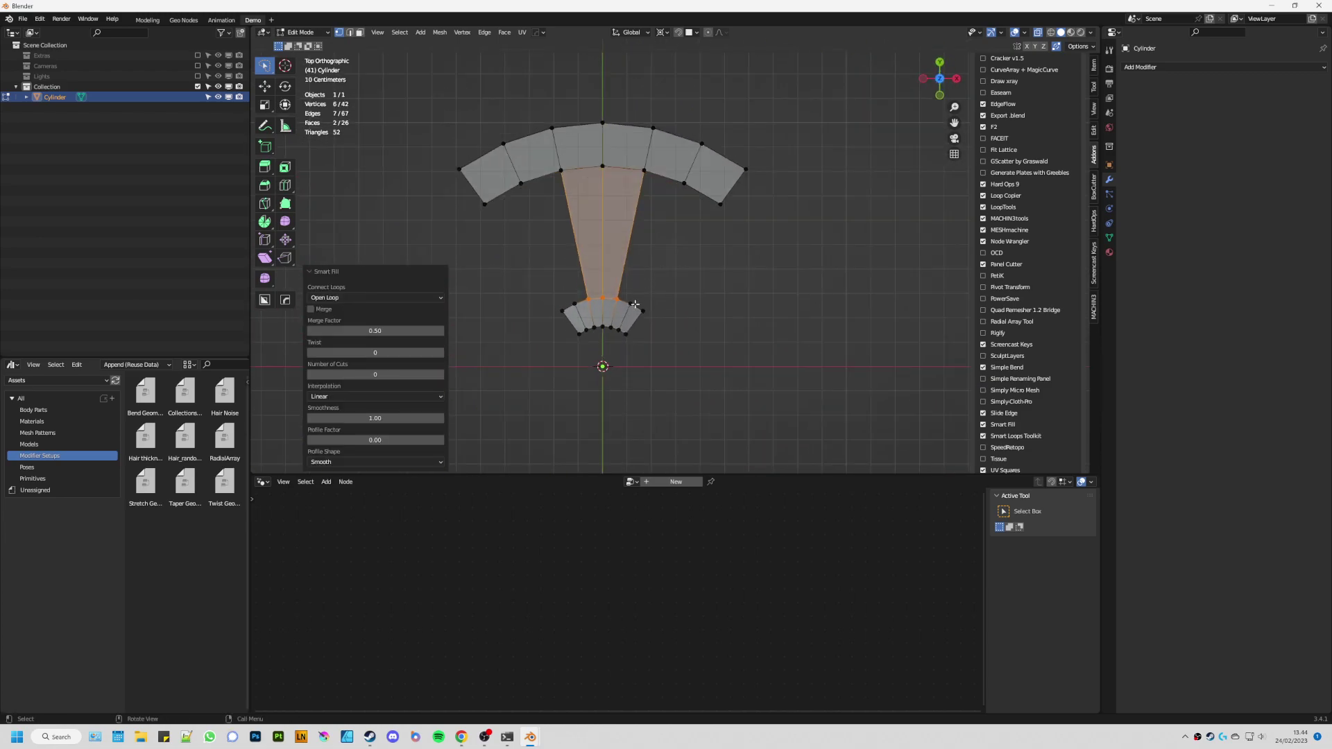
scroll(625, 258, "down", 3)
key("ctrl+Tab")
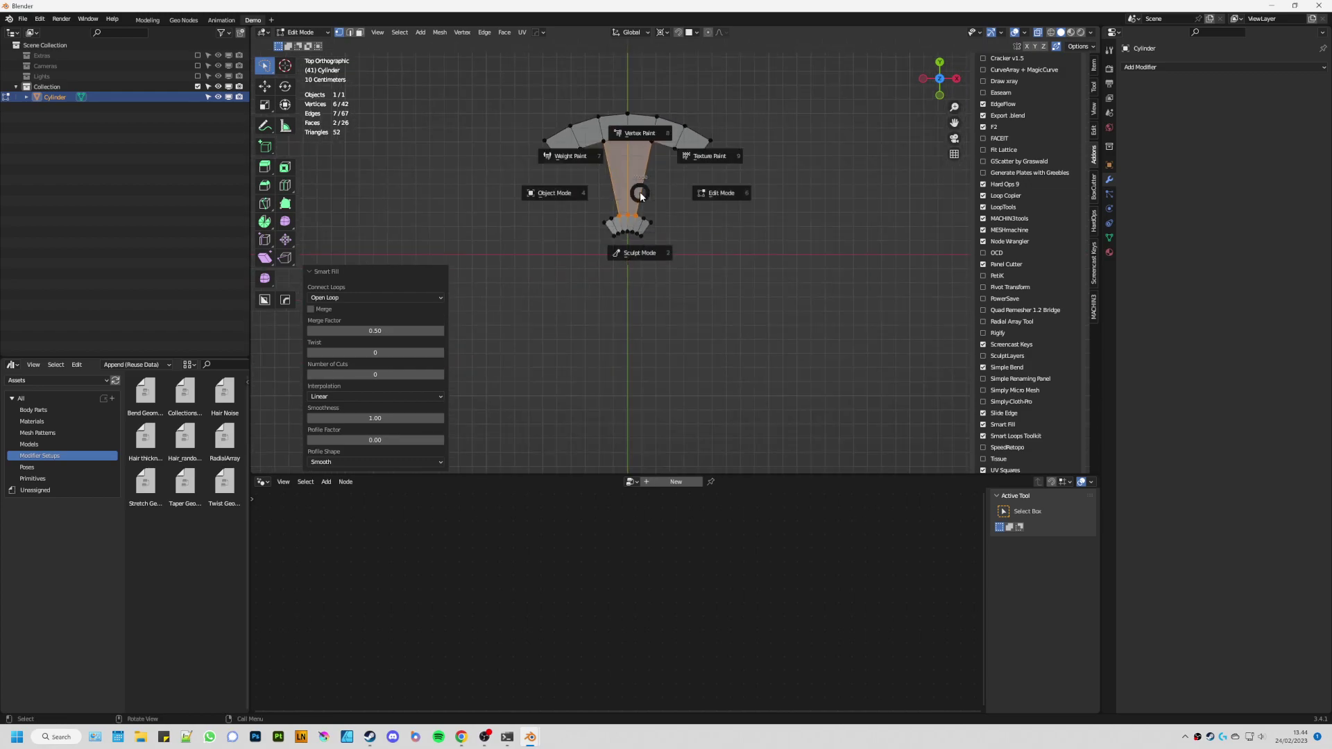
Step: Return to Object Mode and change the transform pivot point
left_click(579, 193)
left_click(662, 32)
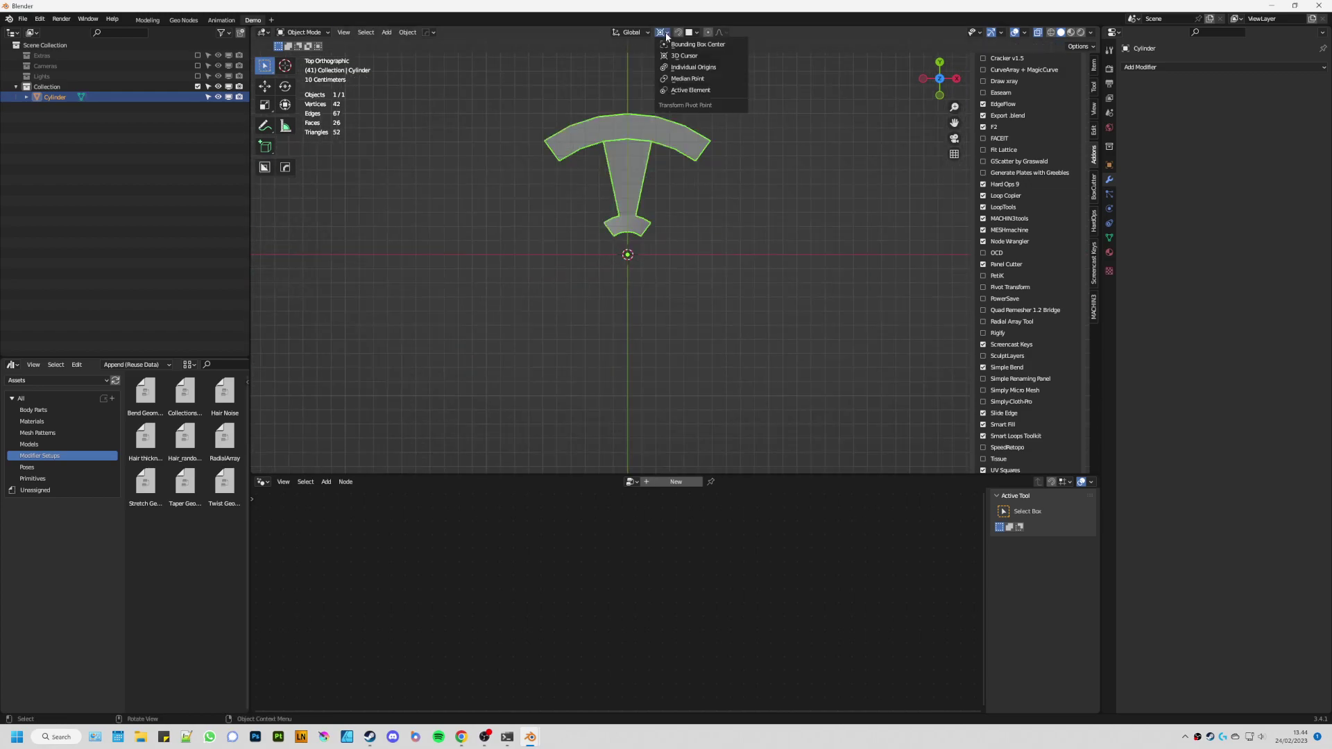
left_click(675, 79)
scroll(643, 163, "up", 2)
Step: Add a new Geometry Nodes modifier with RadialArray between Group Input and Group Output
left_click(1168, 68)
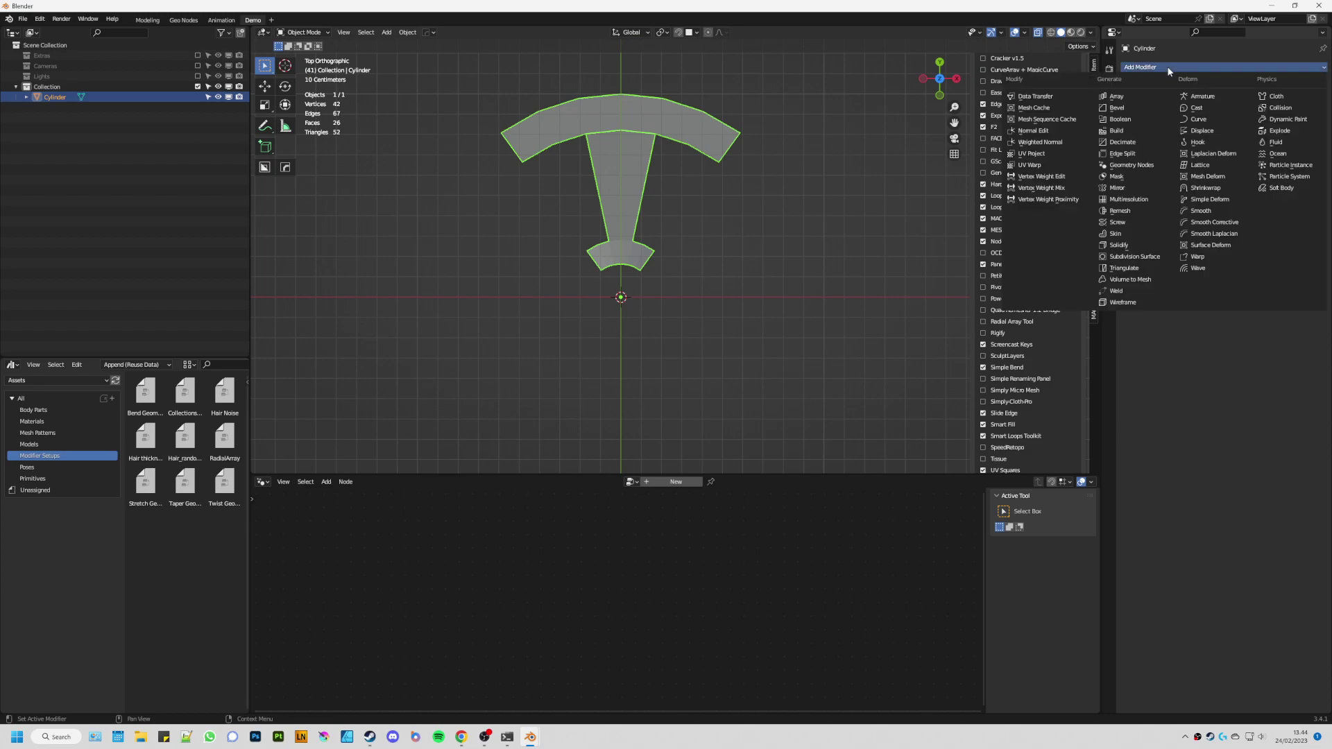
left_click(1115, 165)
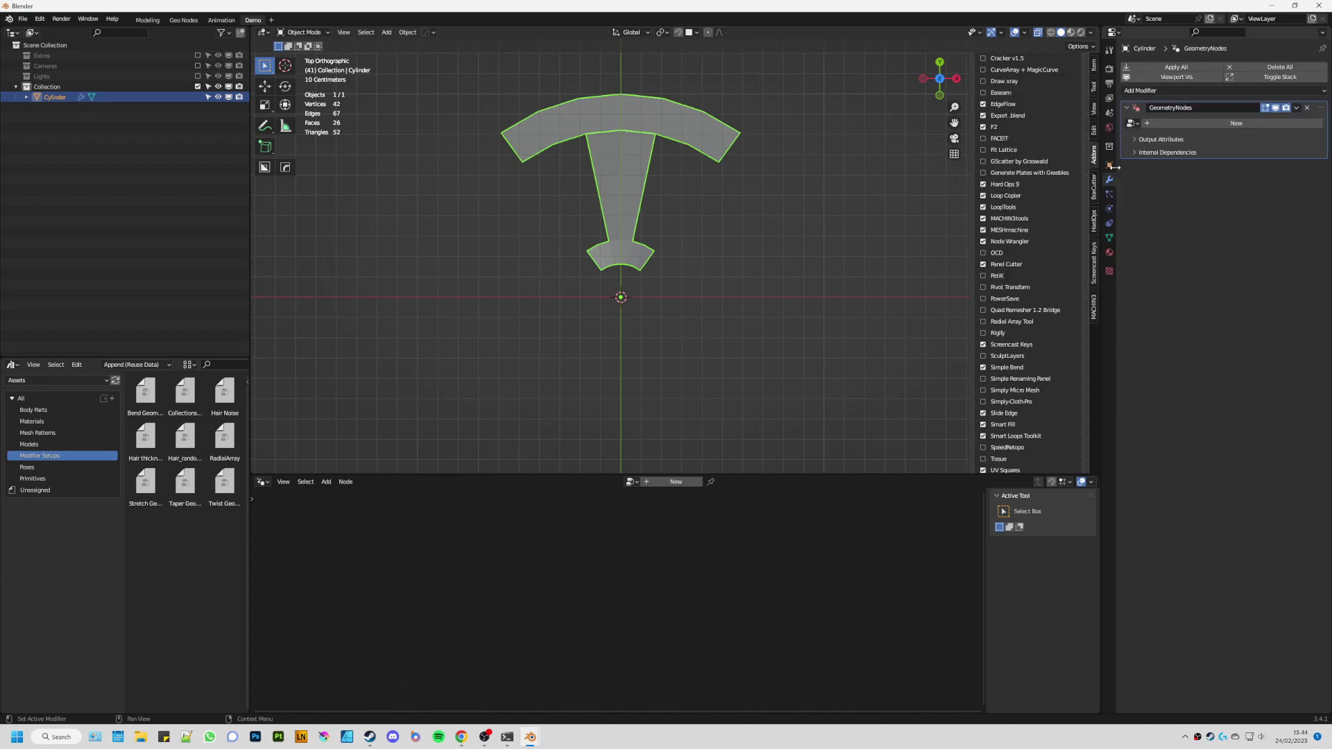
left_click(1180, 123)
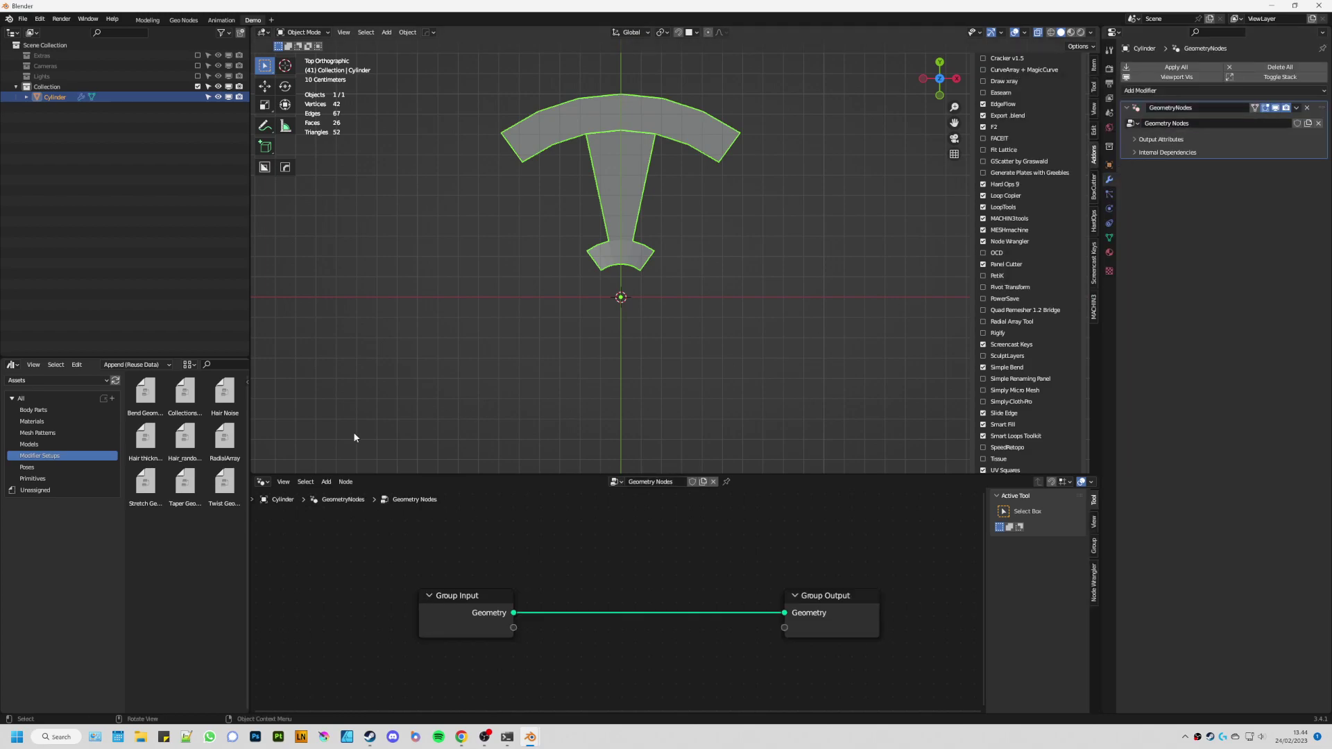
left_click_drag(224, 437, 625, 601)
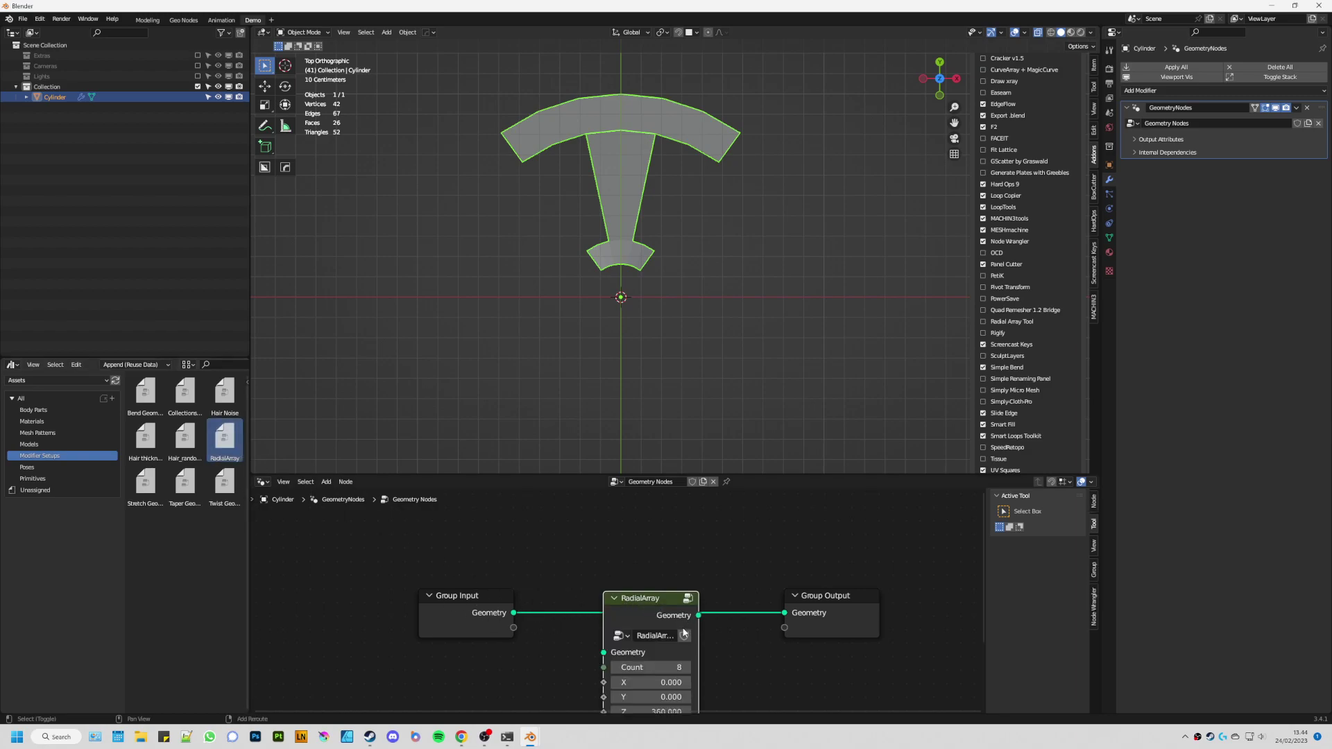
key("Home")
middle_click_drag(664, 632, 694, 677)
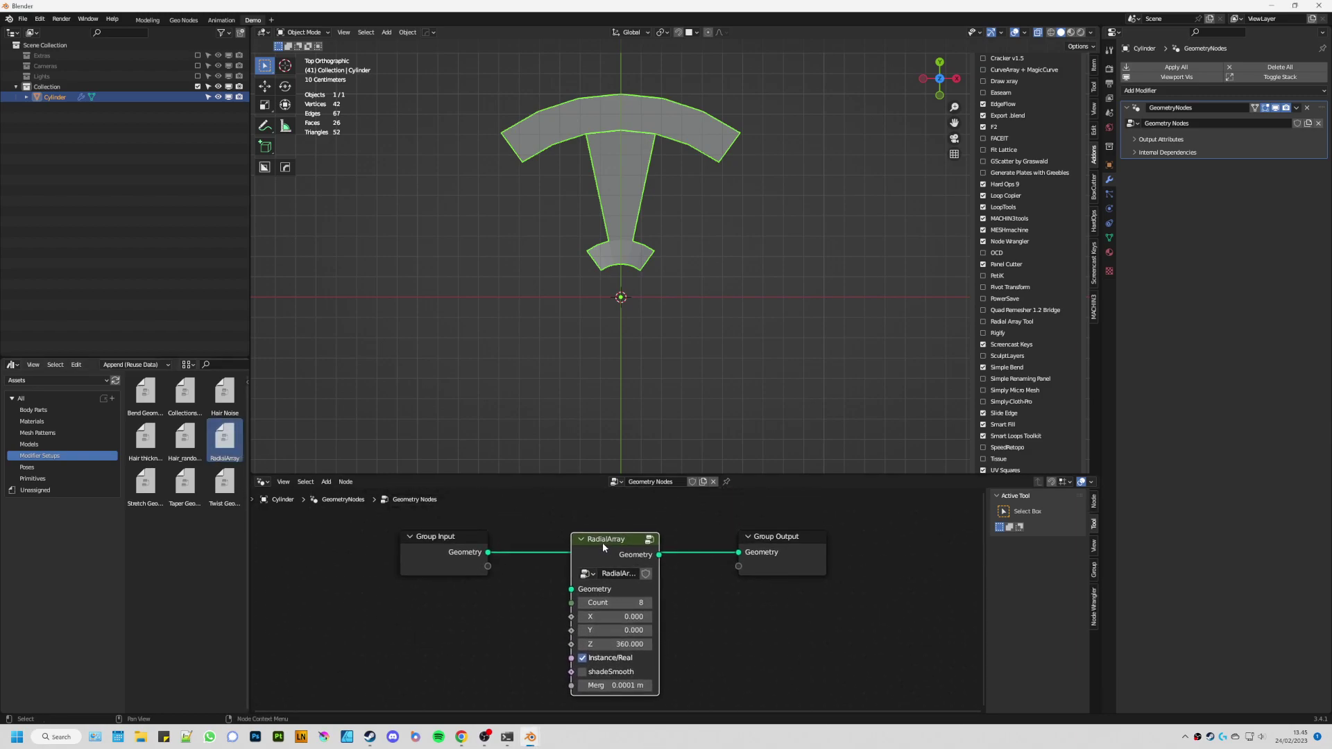
left_click_drag(603, 543, 604, 531)
Step: Set the RadialArray Count to 5
scroll(608, 466, "down", 1)
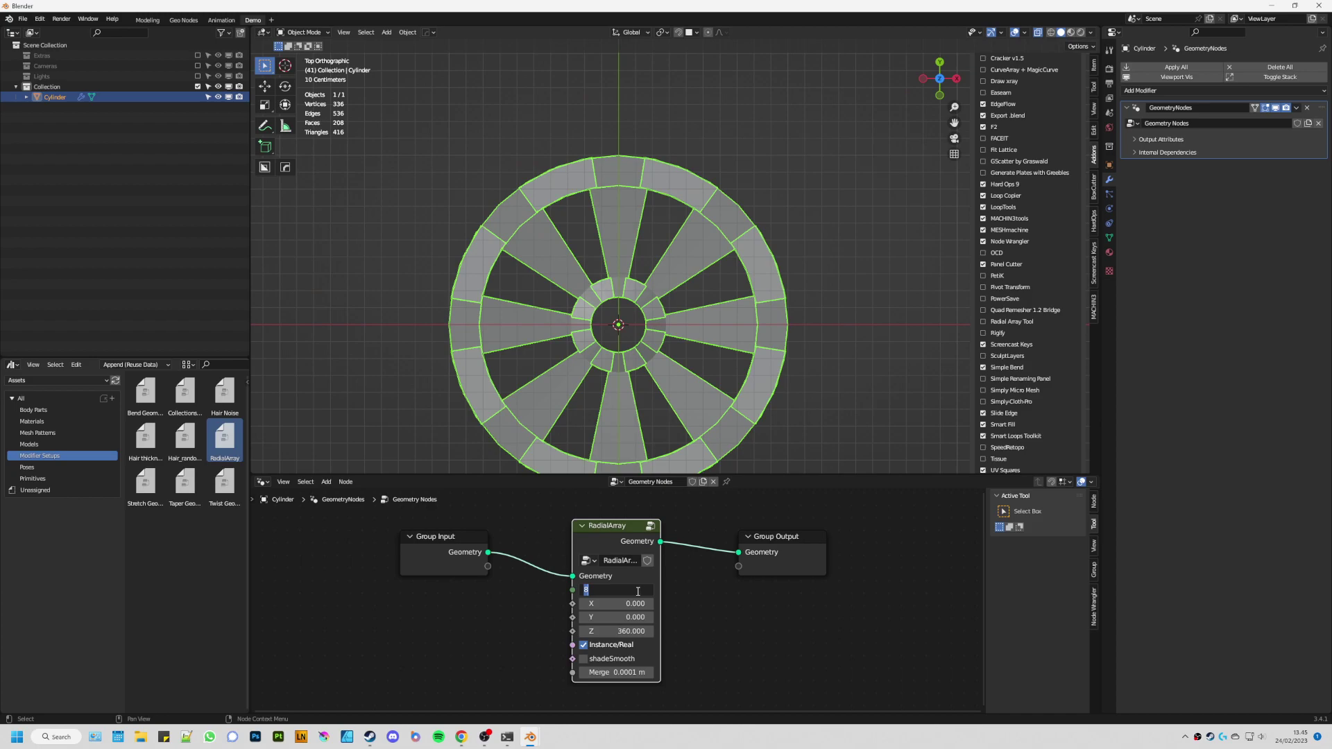
type("5")
key("Return")
scroll(714, 387, "down", 1)
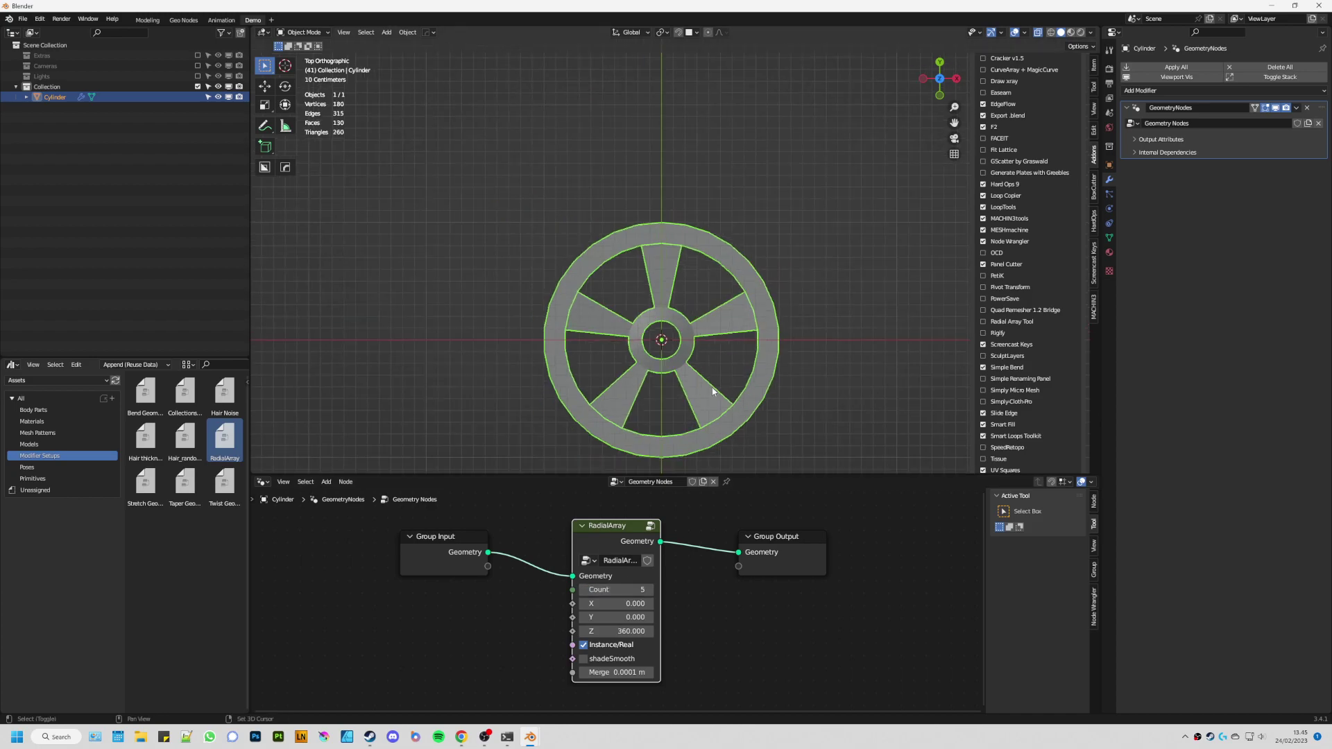
mouse_move(713, 386)
middle_mouse_down()
mouse_move(632, 299)
mouse_move(621, 327)
mouse_move(691, 400)
mouse_move(596, 304)
mouse_move(525, 302)
middle_mouse_up()
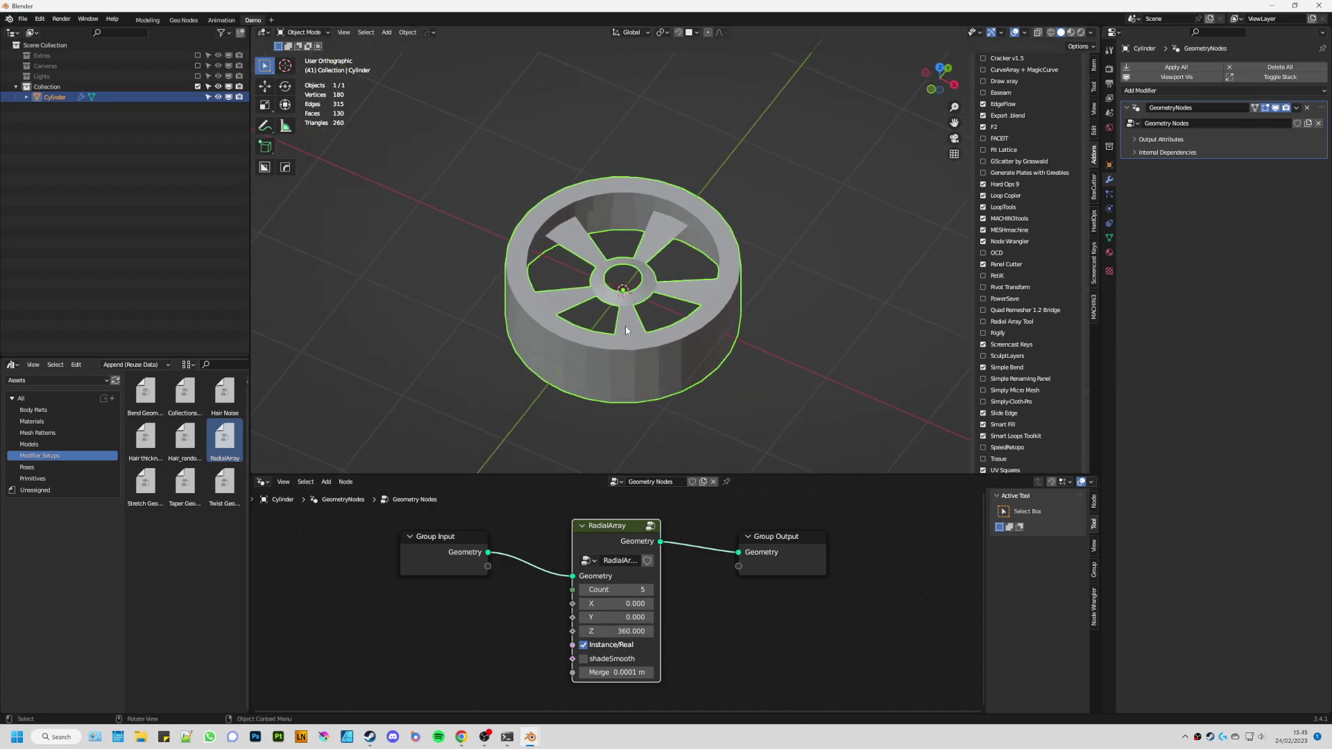
Step: In wireframe view, set the RadialArray Merge distance to 0.0201 m
key("z")
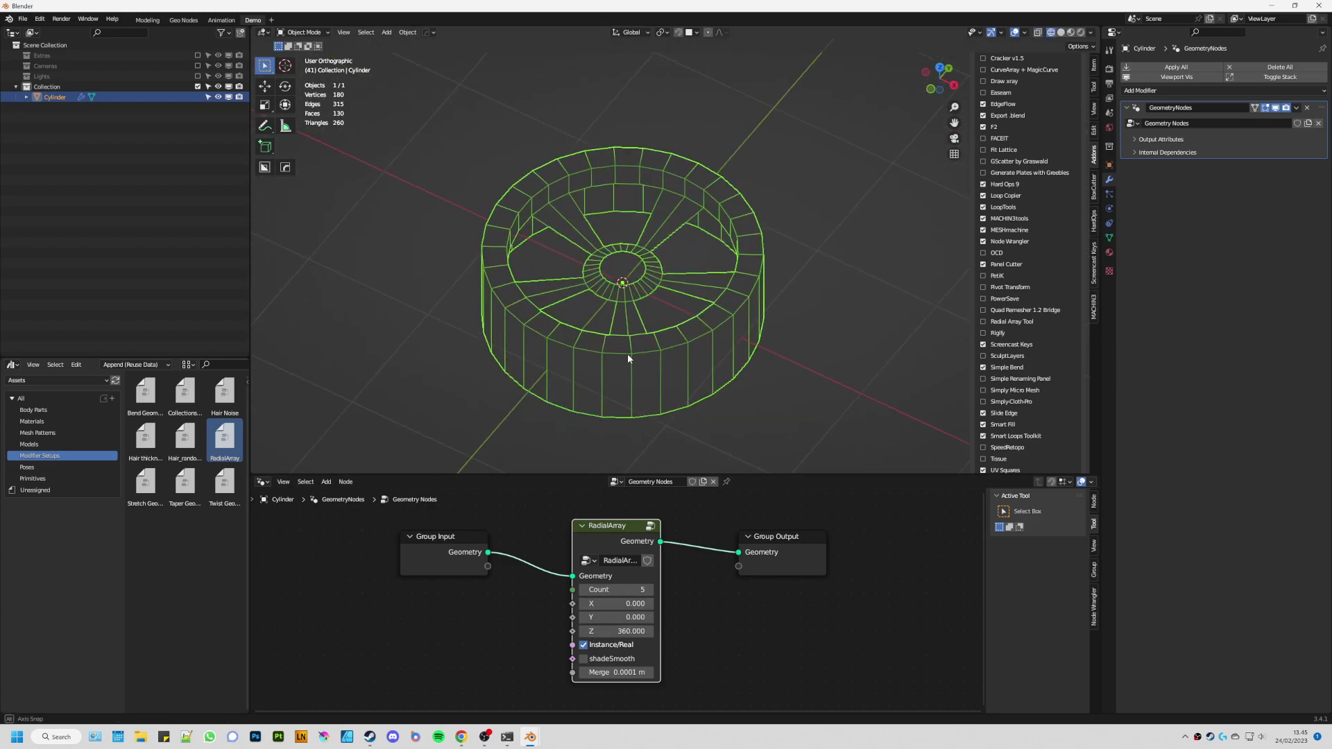
middle_click_drag(627, 358, 565, 330)
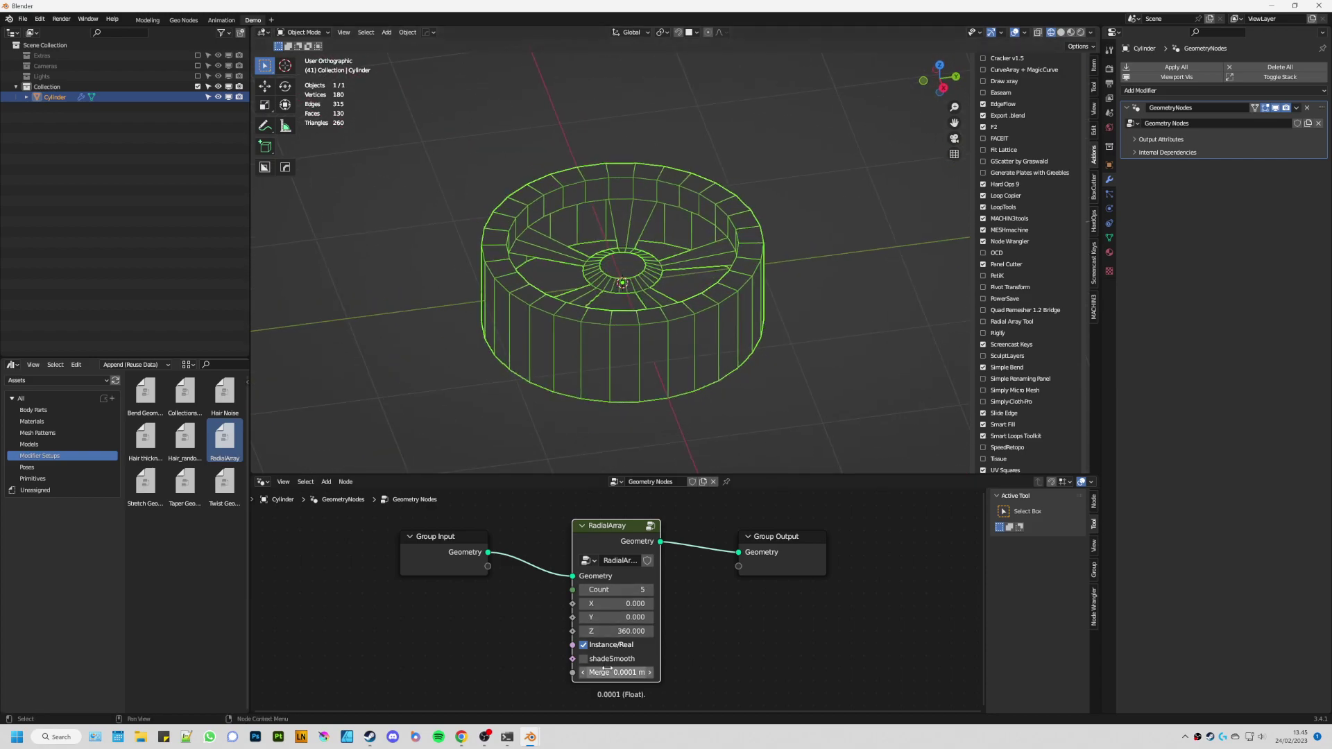
mouse_move(617, 672)
left_mouse_down()
mouse_move(582, 672)
mouse_move(631, 672)
left_mouse_up()
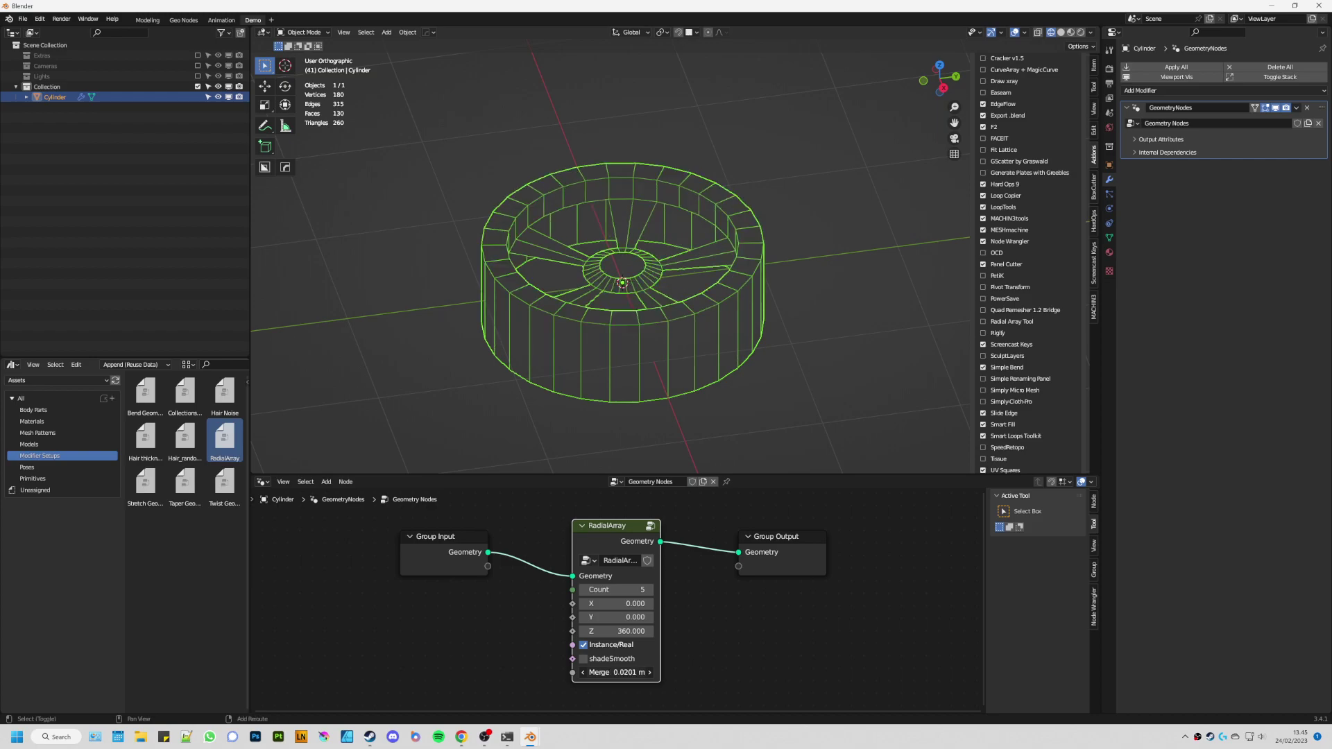
Step: Return to solid shading and enter Edit Mode on the wheel mesh
mouse_move(666, 364)
middle_mouse_down()
mouse_move(734, 393)
mouse_move(706, 223)
middle_mouse_up()
key("z")
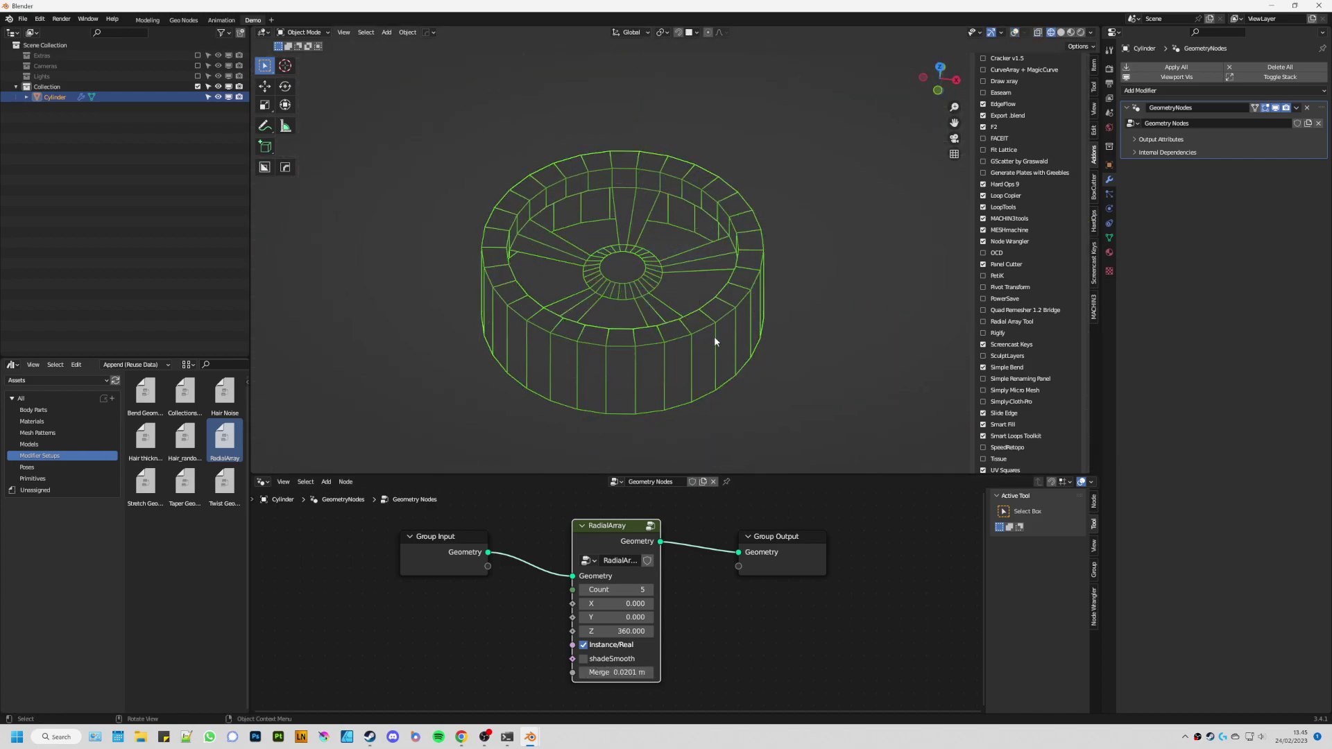
key("z")
left_click(793, 322)
mouse_move(793, 322)
middle_mouse_down()
mouse_move(713, 336)
mouse_move(689, 231)
mouse_move(722, 277)
middle_mouse_up()
key("Tab")
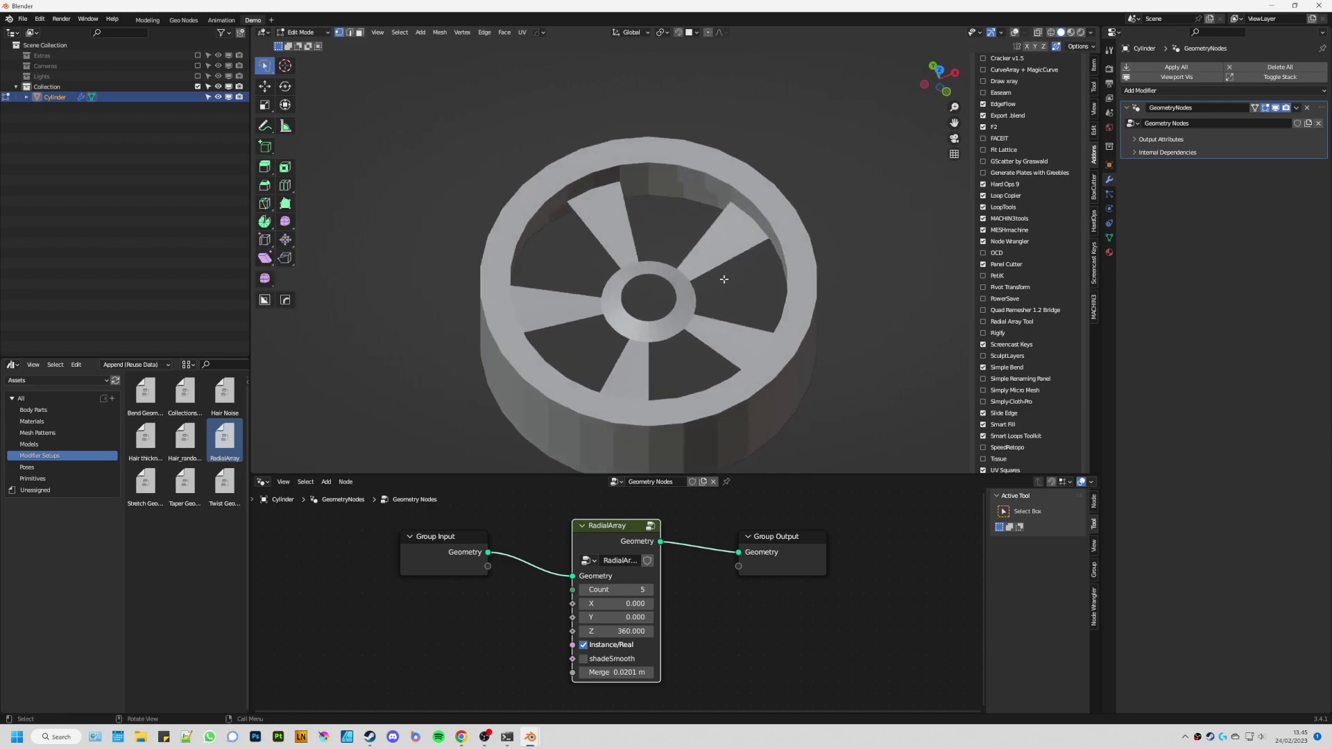
Step: Restore solid shading with mesh overlays
key("z")
left_click(734, 193)
mouse_move(734, 193)
middle_mouse_down()
mouse_move(648, 244)
mouse_move(662, 199)
middle_mouse_up()
scroll(662, 198, "up", 4)
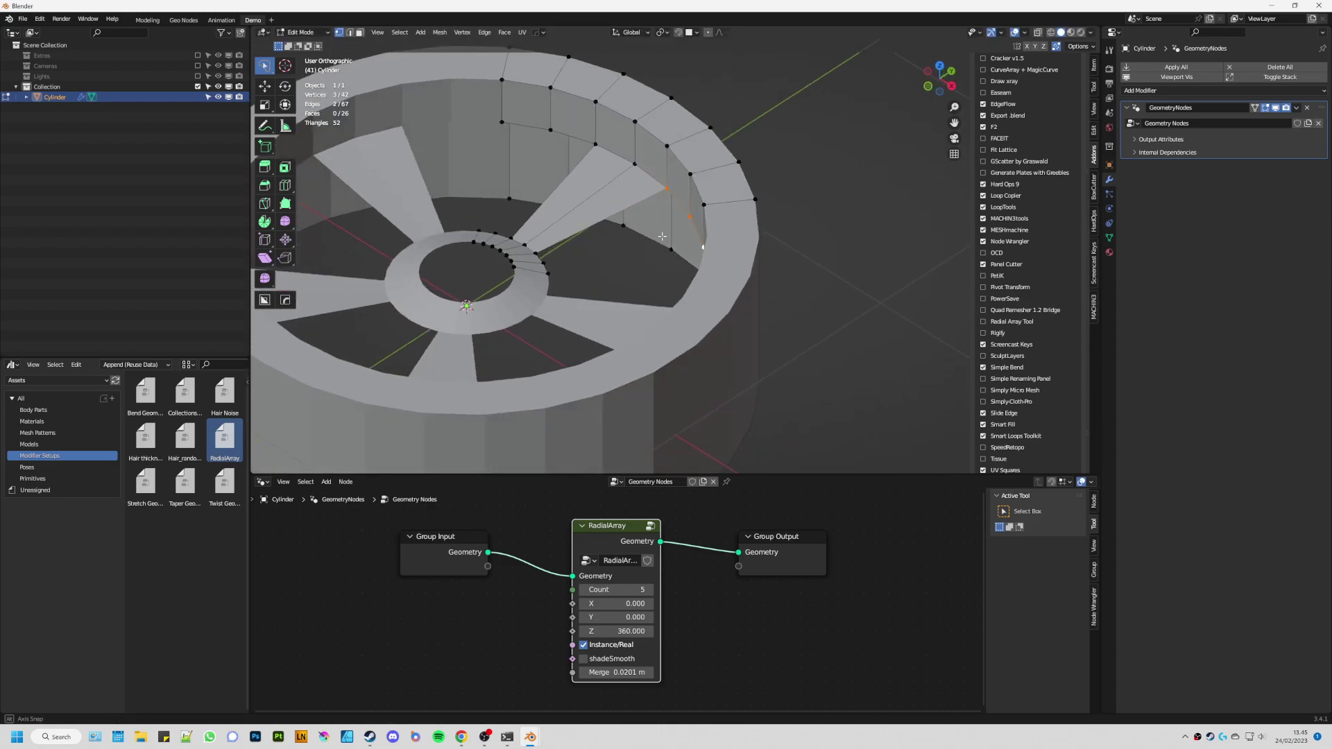
Step: Select the rim's inner edge path and try an extrusion, then undo it
mouse_move(725, 231)
middle_mouse_down()
mouse_move(547, 226)
mouse_move(615, 216)
mouse_move(614, 252)
middle_mouse_up()
left_click(548, 226, "ctrl")
key("e")
left_click(603, 249)
key("ctrl+z")
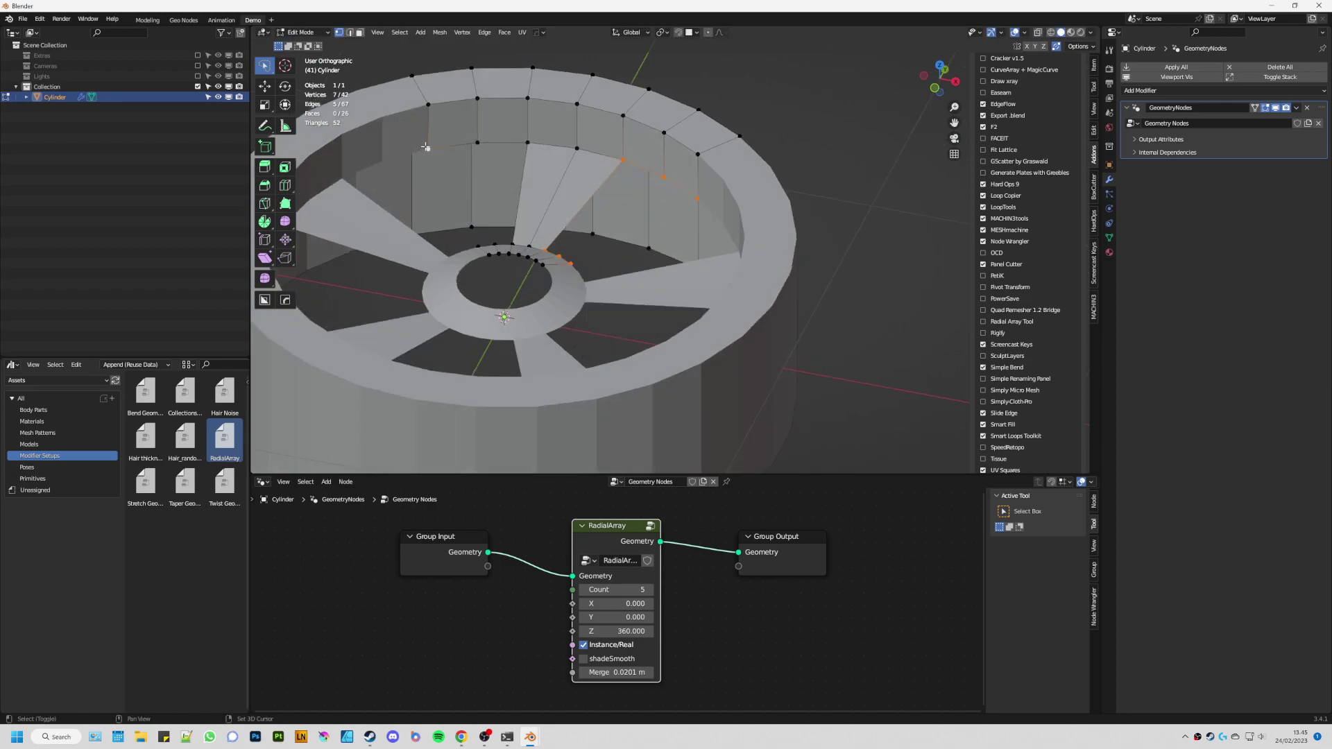
Step: Extend the selection along the rim and spoke edges and extrude 0.13114 m down along Z
left_click(524, 138, "ctrl")
mouse_move(525, 138)
middle_mouse_down()
mouse_move(623, 255)
mouse_move(595, 216)
middle_mouse_up()
left_click(623, 255, "shift")
left_click(621, 281, "shift")
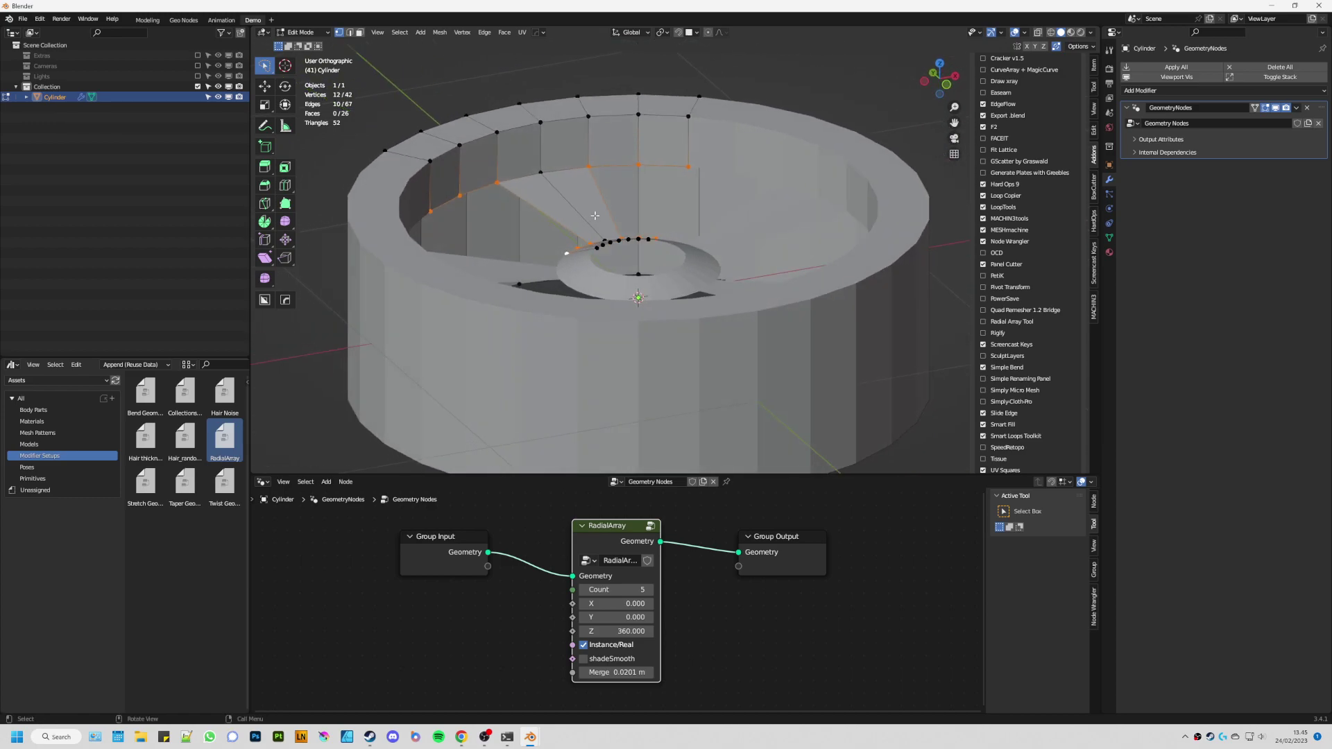
key("e")
key("z")
left_click(595, 235)
Step: From a side view, raise the wall's bottom row 0.0576 m along Z
mouse_move(595, 236)
middle_mouse_down()
mouse_move(511, 237)
mouse_move(486, 283)
middle_mouse_up()
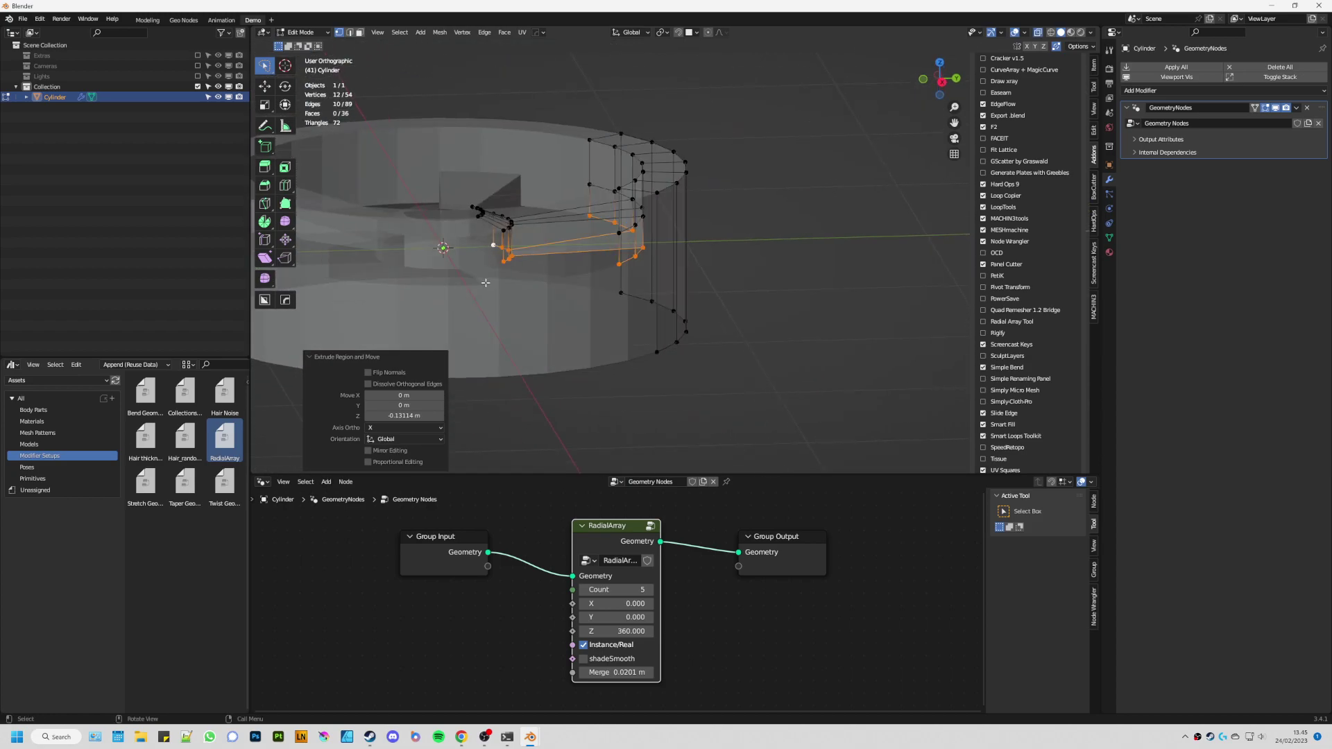
key("KP_3")
left_click_drag(711, 240, 545, 267)
key("g")
key("z")
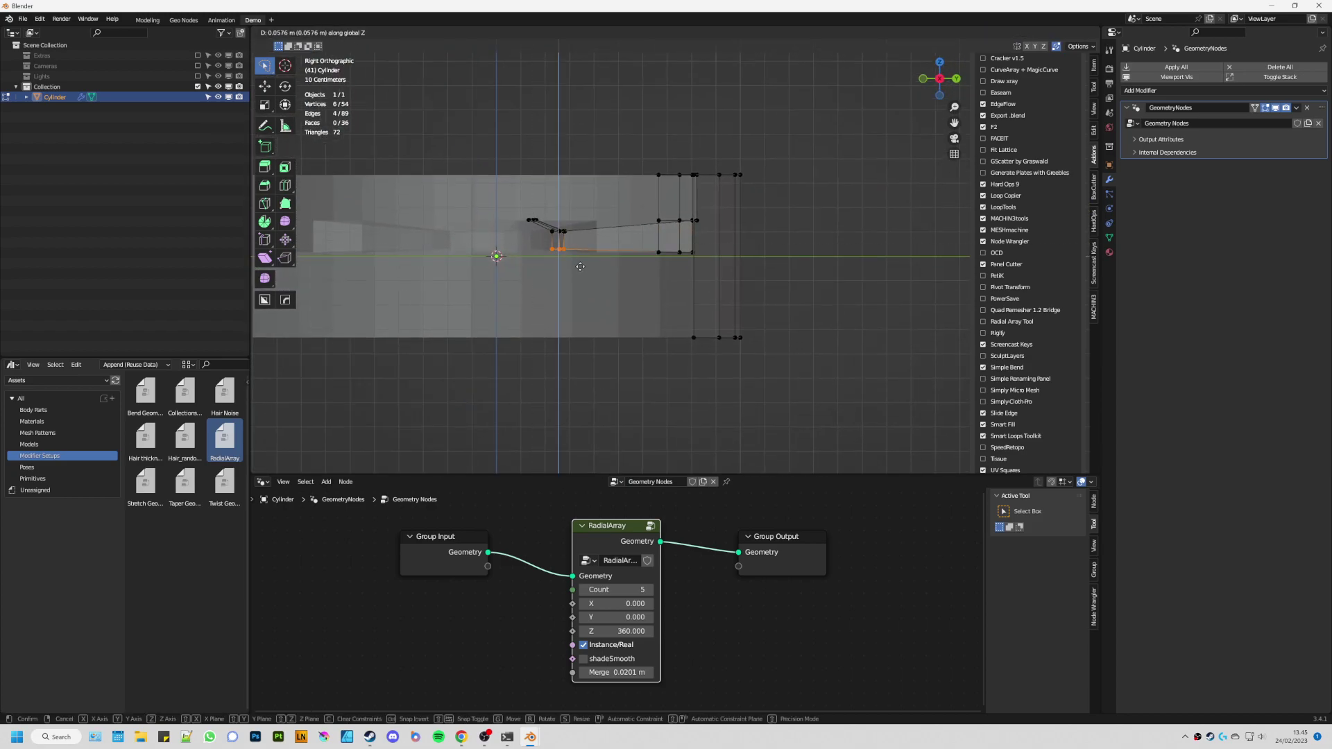
left_click(580, 266)
Step: Box-select the hub's inner edge vertices
middle_click_drag(580, 266, 689, 304)
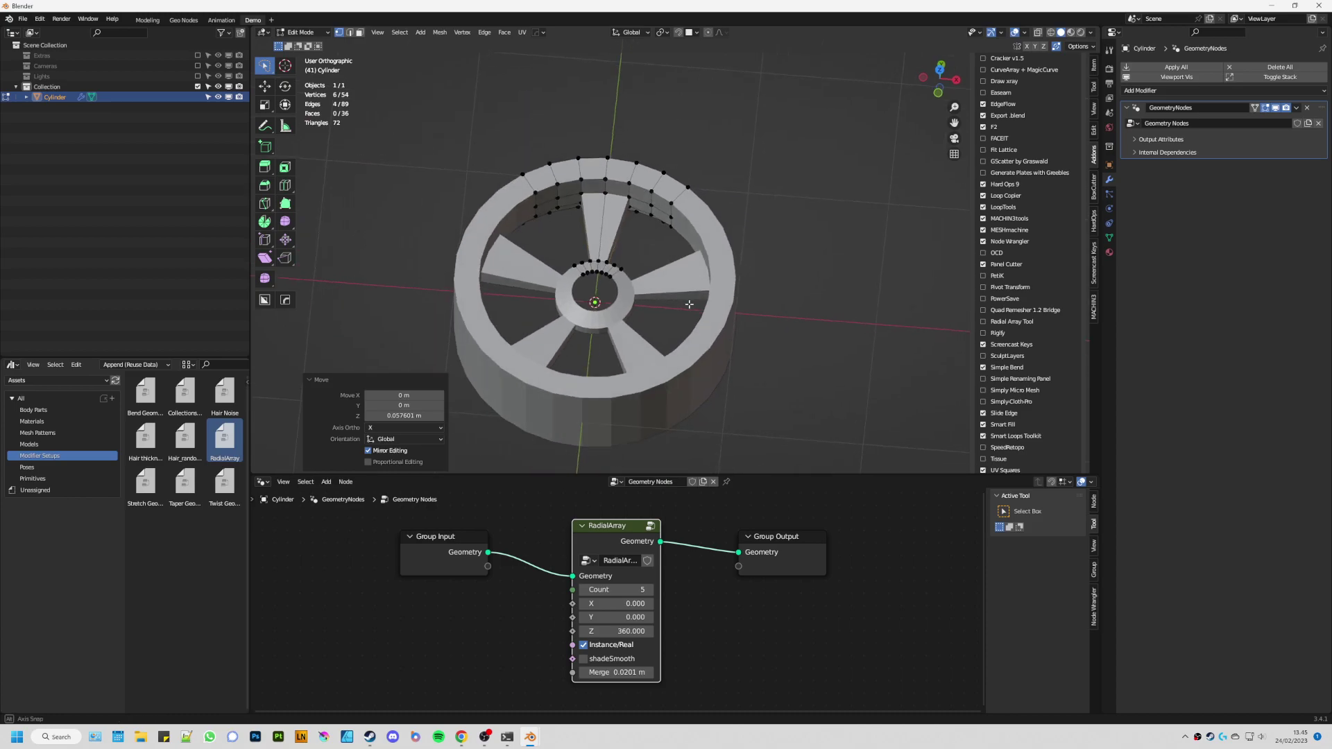
scroll(689, 303, "up", 4)
left_click_drag(531, 267, 609, 300)
Step: Extrude the hub edge into a new ring and lower it along Z
key("e")
key("z")
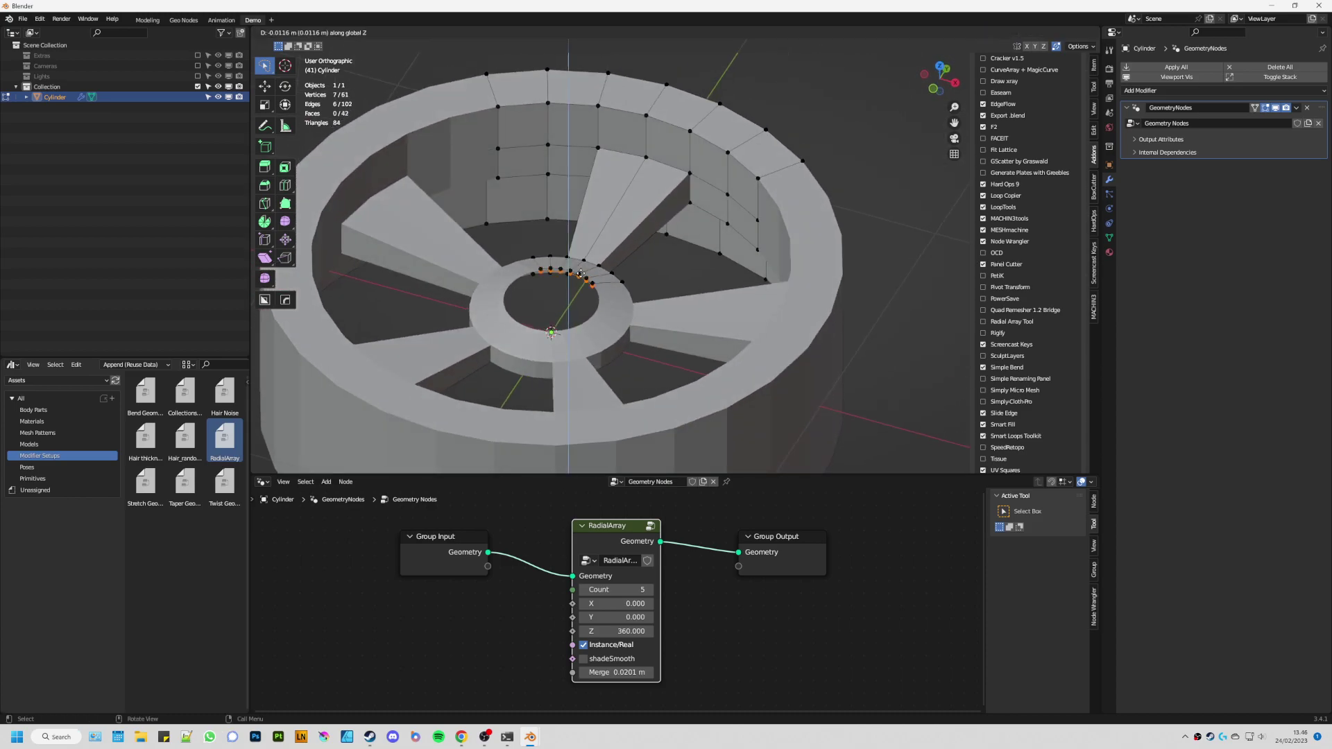
right_click(580, 274)
mouse_move(580, 274)
middle_mouse_down()
mouse_move(571, 266)
mouse_move(638, 249)
middle_mouse_up()
key("g")
key("z")
left_click(569, 262)
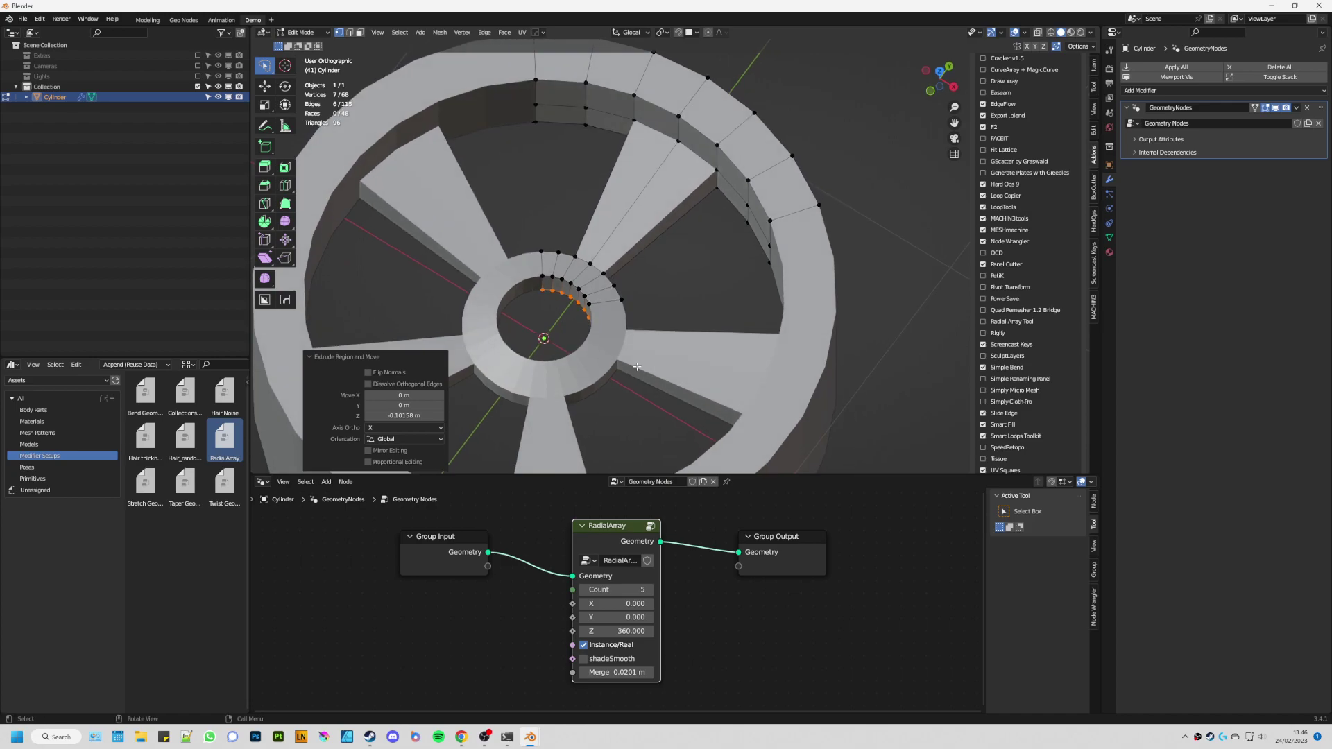
Step: Change the transform pivot point and scale the inner hub ring down to 0.198
left_click(660, 37)
left_click(687, 57)
key("s")
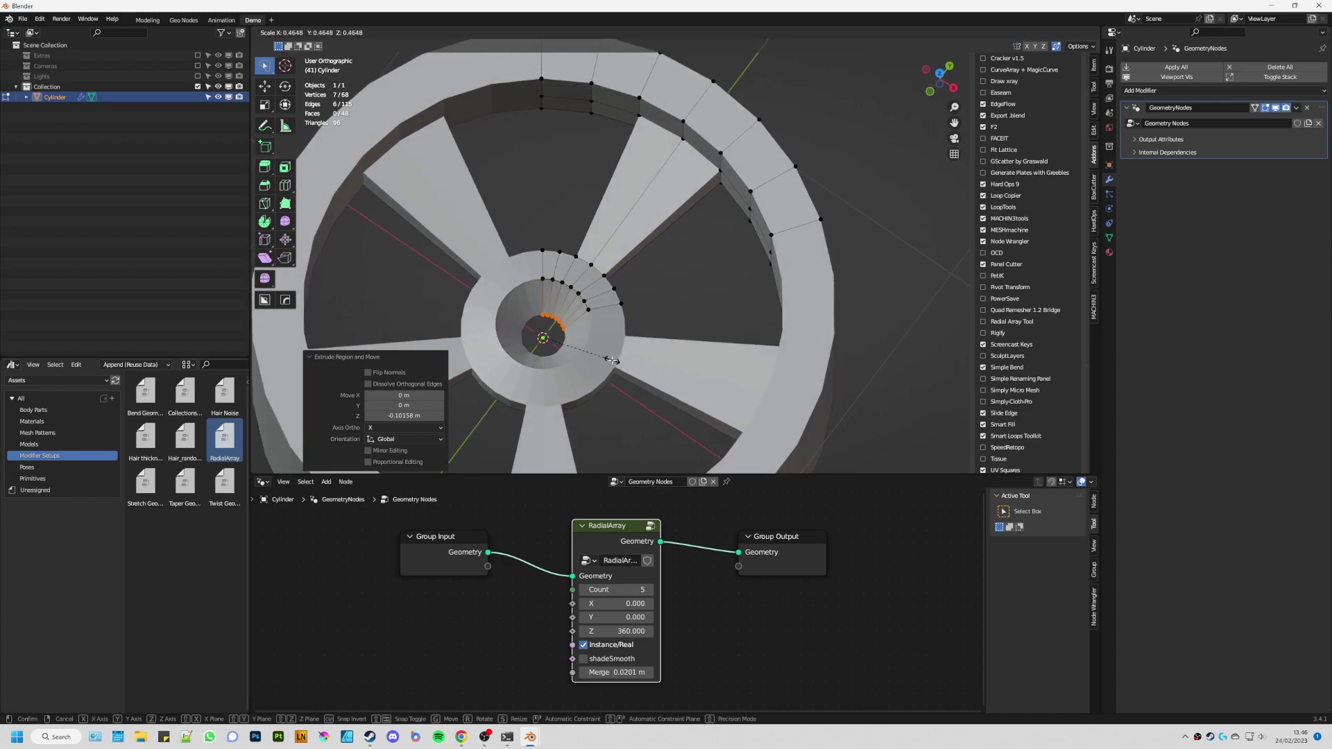
left_click(612, 360)
Step: Extrude another ring from the hub edge and shrink it toward the centre
key("e")
right_click(608, 344)
key("s")
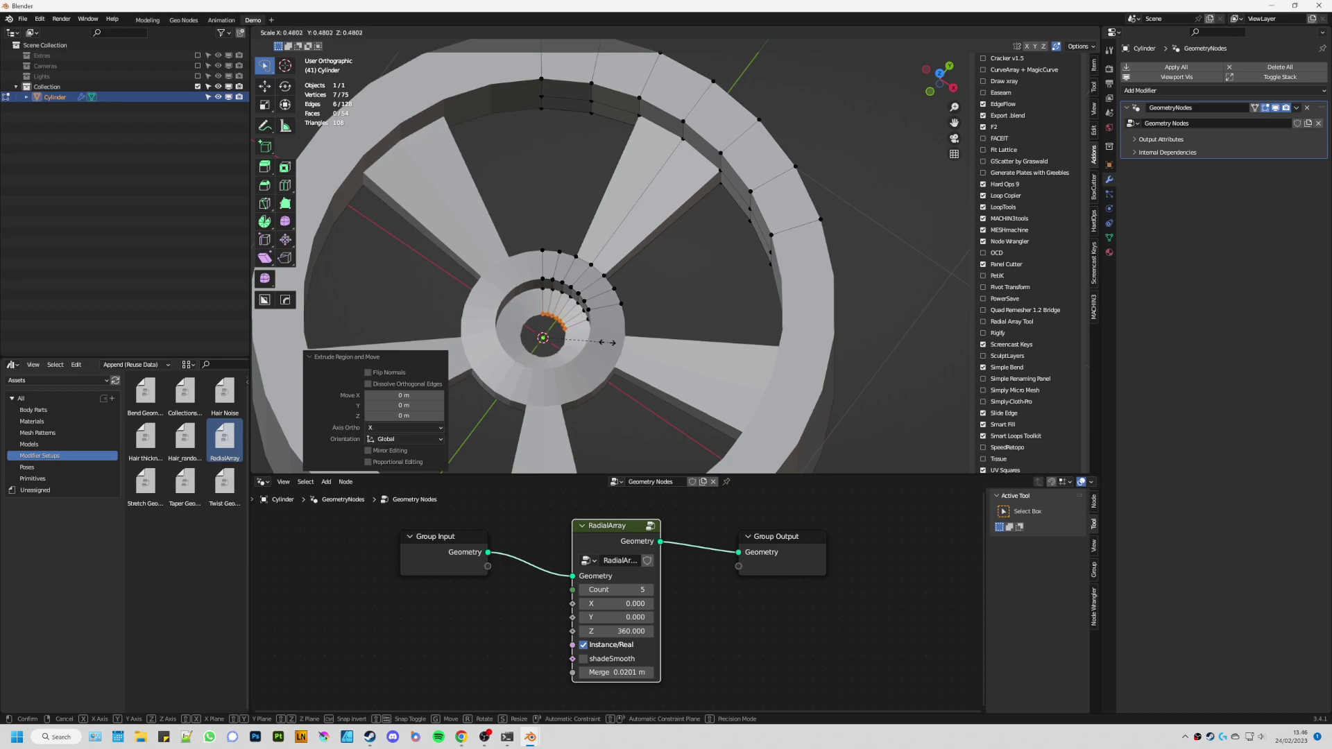
left_click(556, 342)
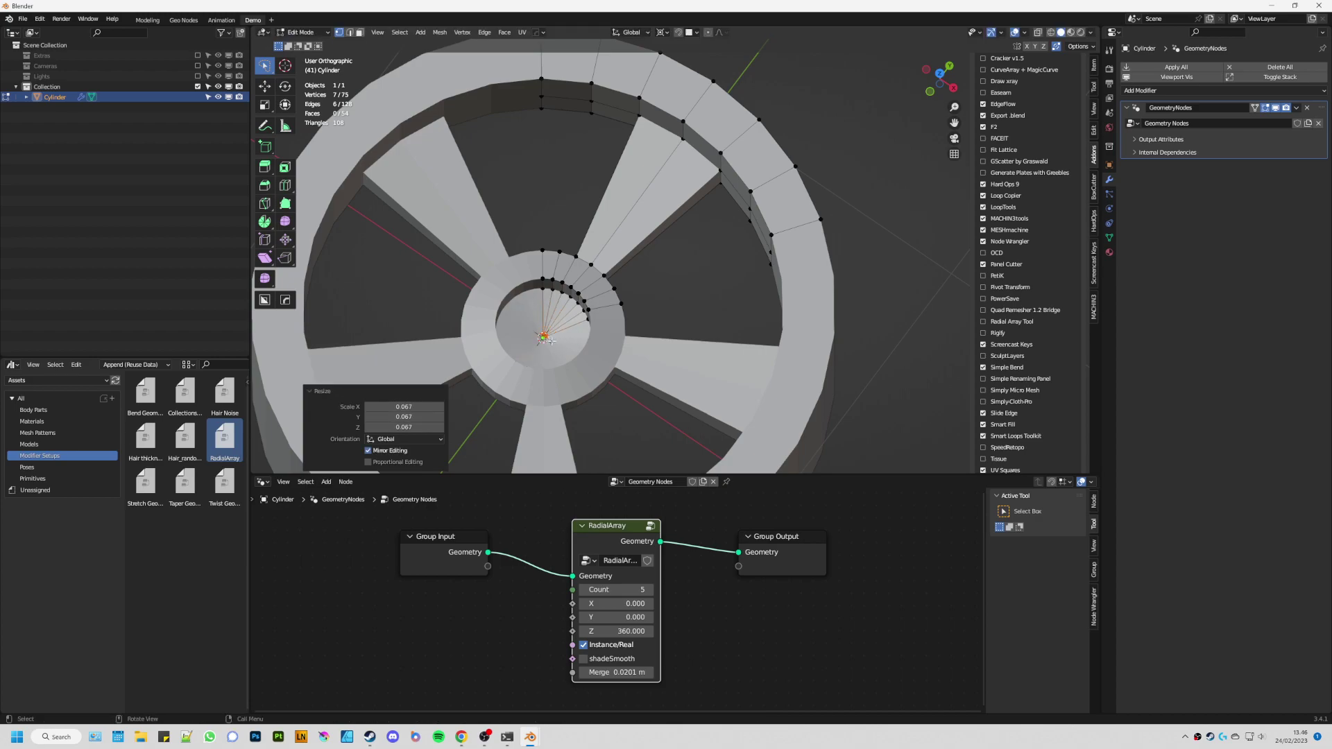
key("s")
left_click(553, 327)
Step: Raise the centre vertex vertically along Z
scroll(555, 340, "up", 3)
mouse_move(558, 333)
middle_mouse_down()
mouse_move(548, 284)
mouse_move(510, 310)
middle_mouse_up()
key("g")
key("z")
left_click(540, 274)
Step: In side view, flatten the selected vertices to zero Z height and raise them 0.092594 m
key("KP_3")
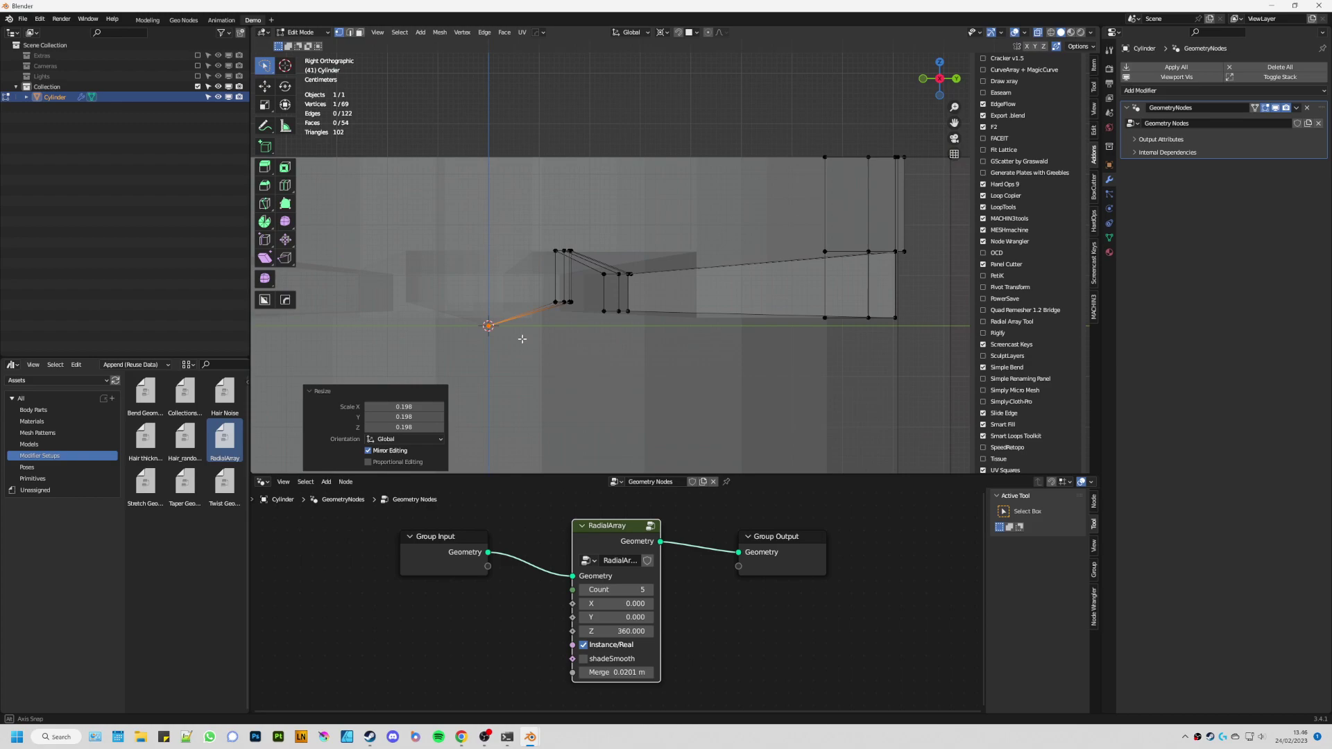
key("ctrl+l")
key("s")
type("z")
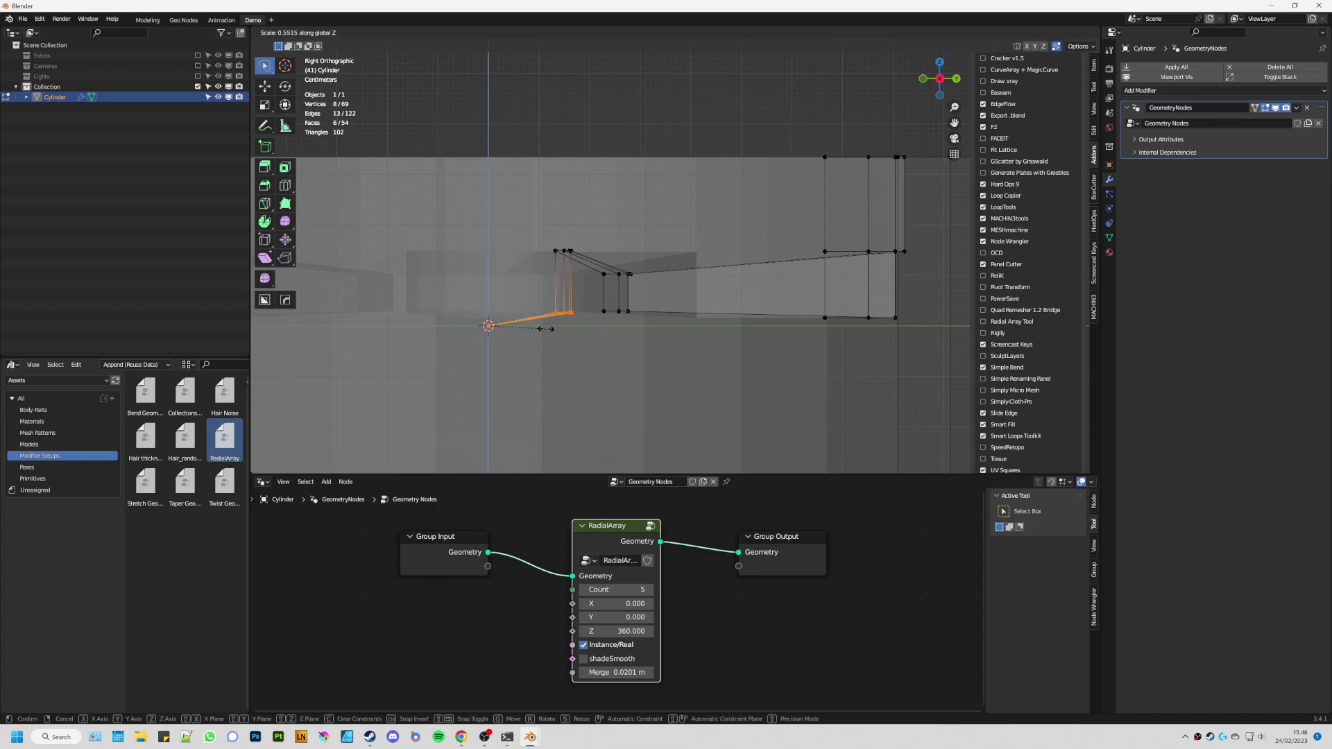
type("0")
key("Return")
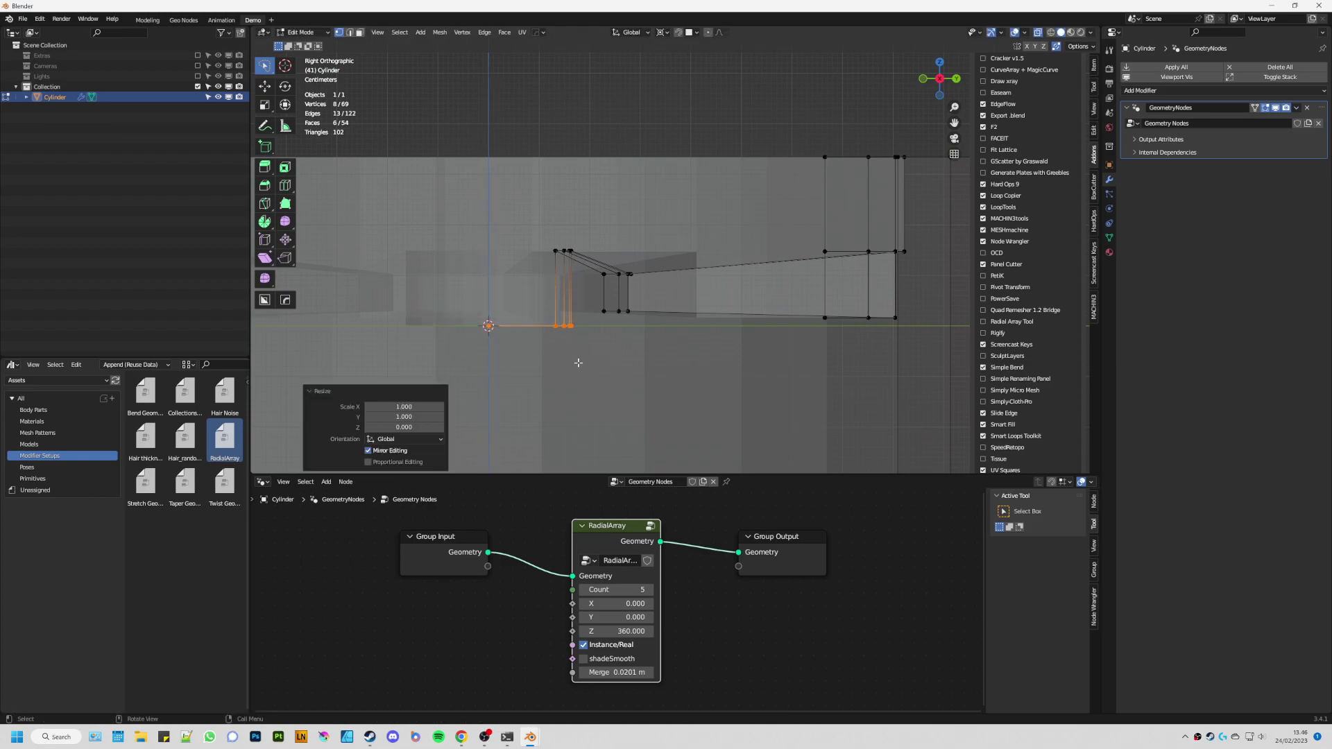
key("g")
key("z")
left_click(578, 367)
Step: Merge the whole spoke mesh by distance, removing 7 duplicate vertices
mouse_move(580, 369)
middle_mouse_down()
mouse_move(633, 345)
mouse_move(566, 333)
middle_mouse_up()
key("a")
key("m")
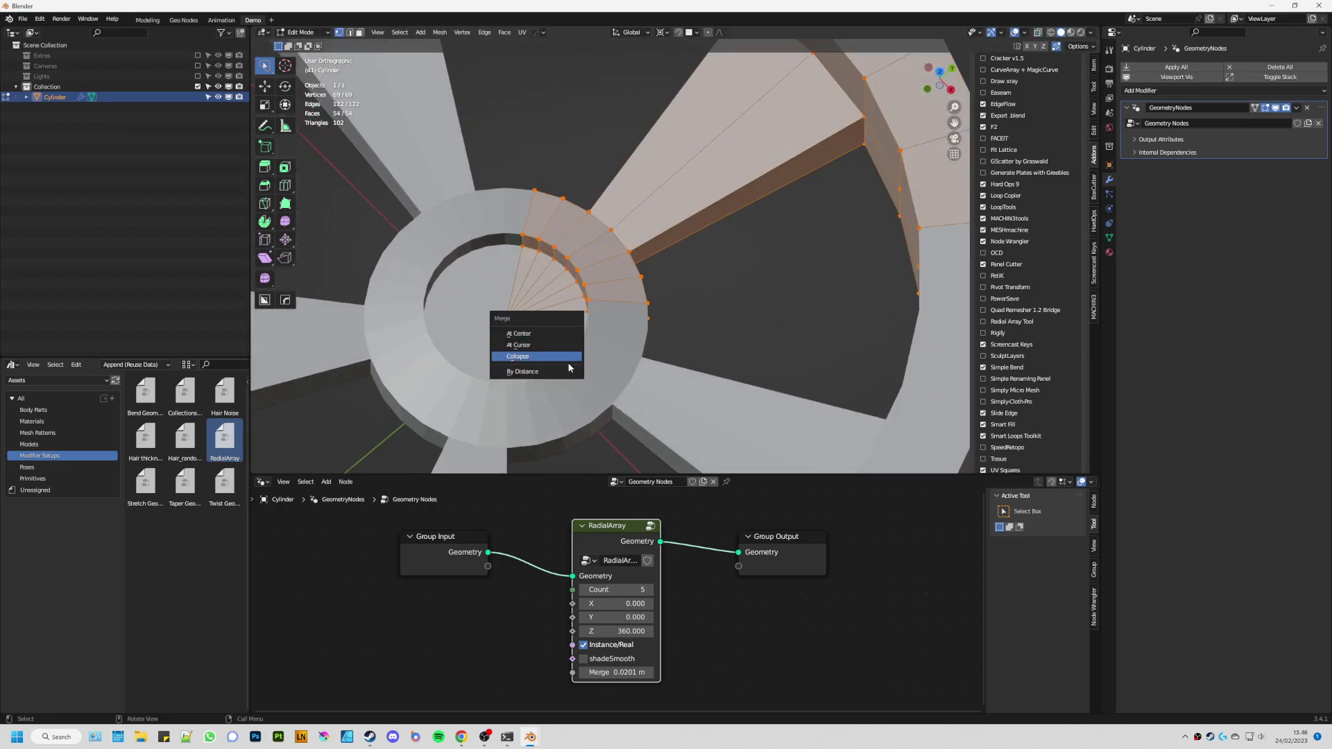
left_click(568, 369)
scroll(568, 370, "down", 3)
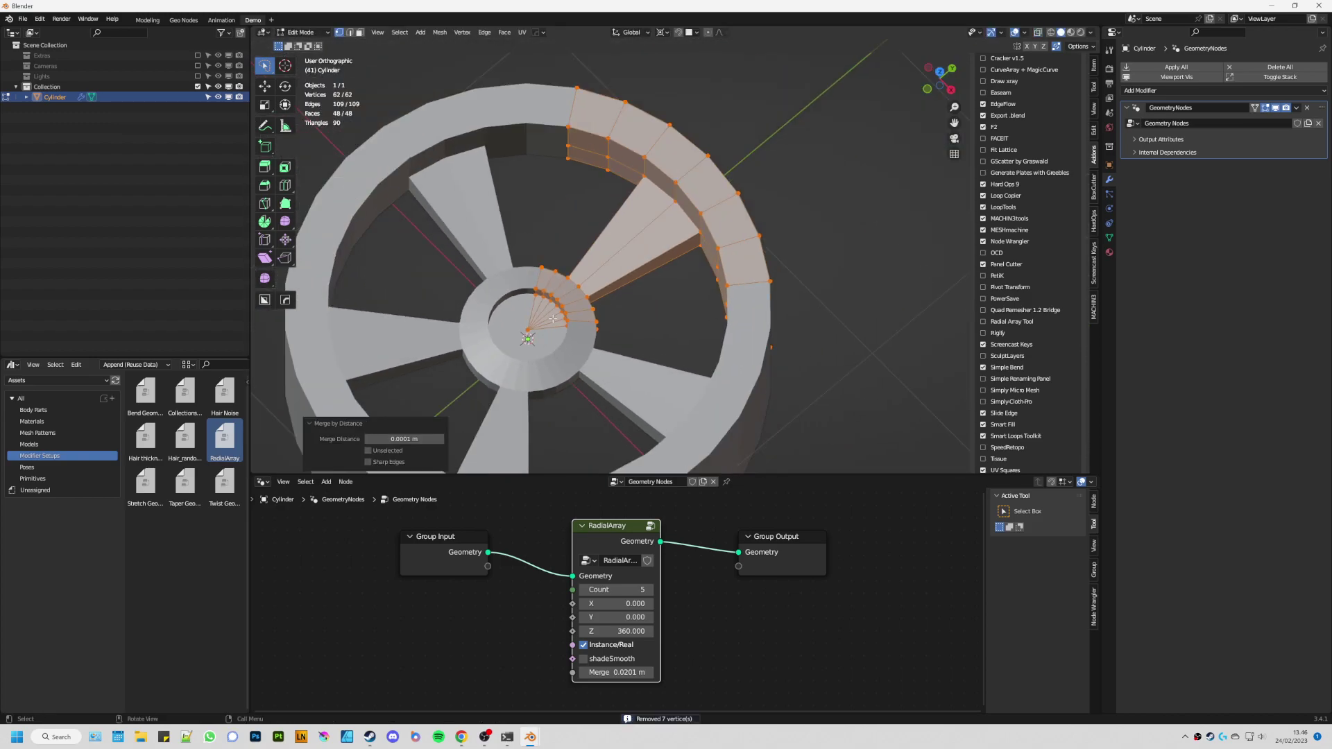
middle_click_drag(568, 370, 599, 308, "alt")
Step: Drop to Object Mode to look around the wheel, then return to Edit Mode
key("ctrl+Tab")
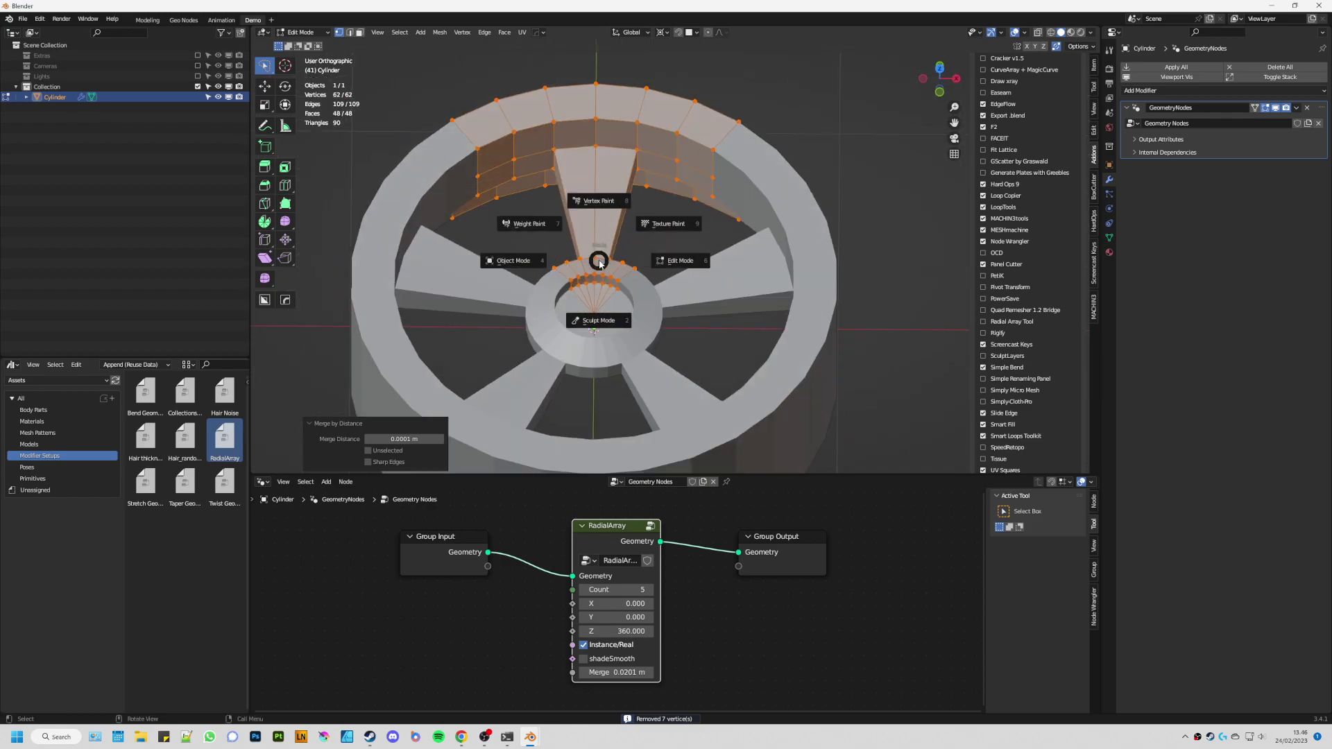
left_click(517, 260)
scroll(517, 260, "down", 5)
middle_click_drag(517, 261, 359, 236)
key("ctrl+Tab")
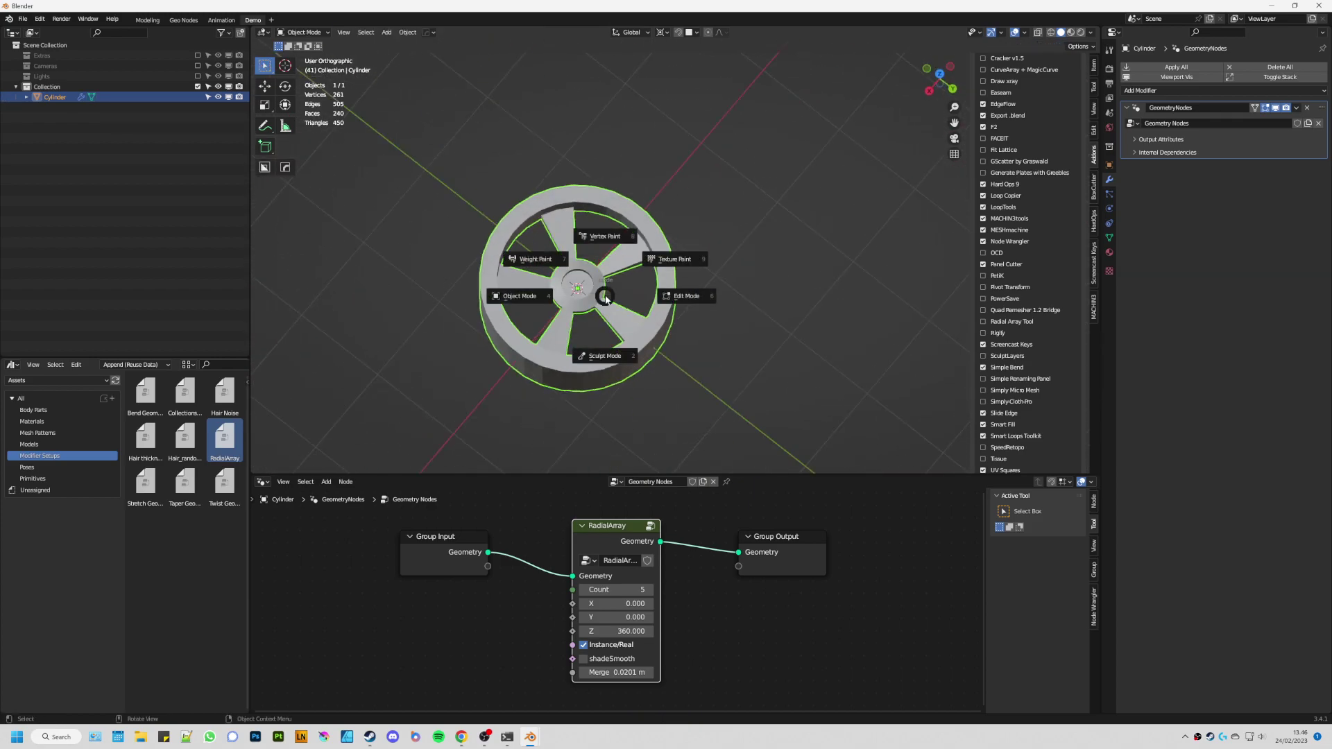
left_click(624, 291)
scroll(610, 312, "up", 3)
scroll(595, 359, "up", 2)
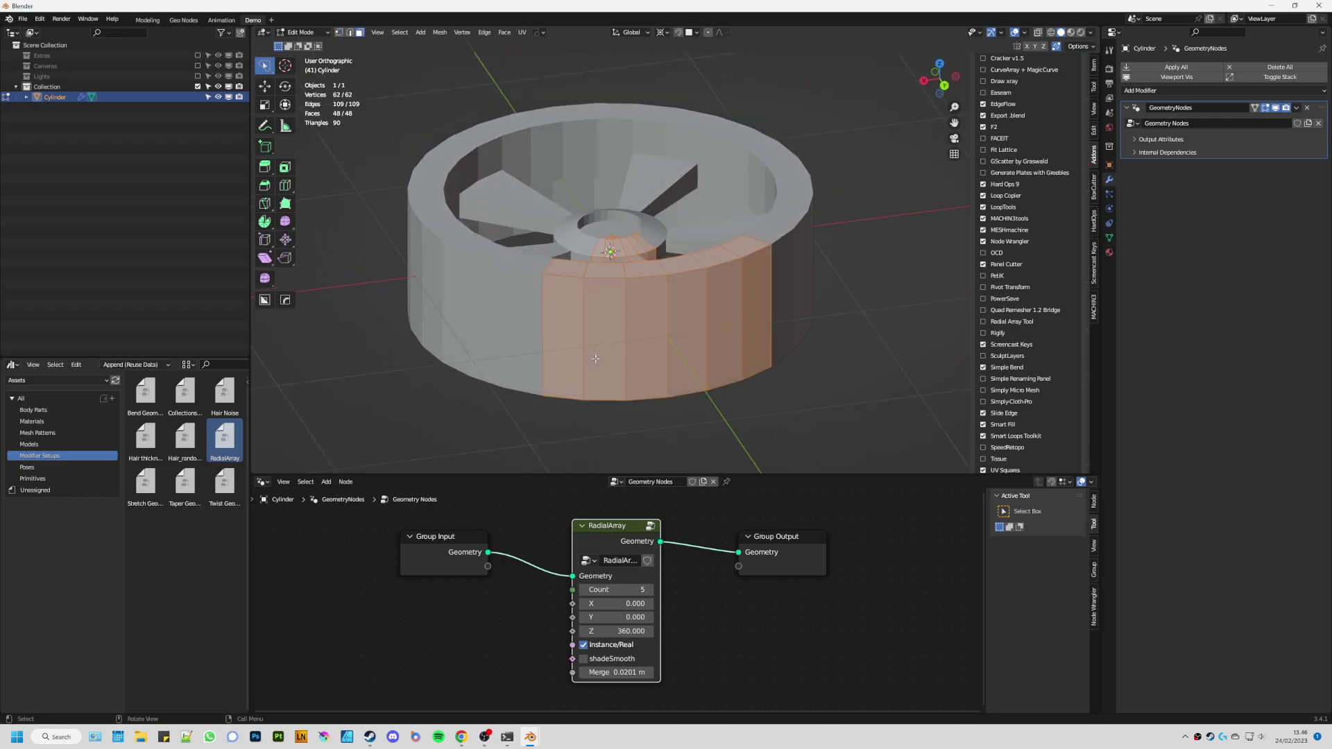
Step: Add an edge loop around the outer rim and bevel it
key("alt+a")
left_click(585, 317)
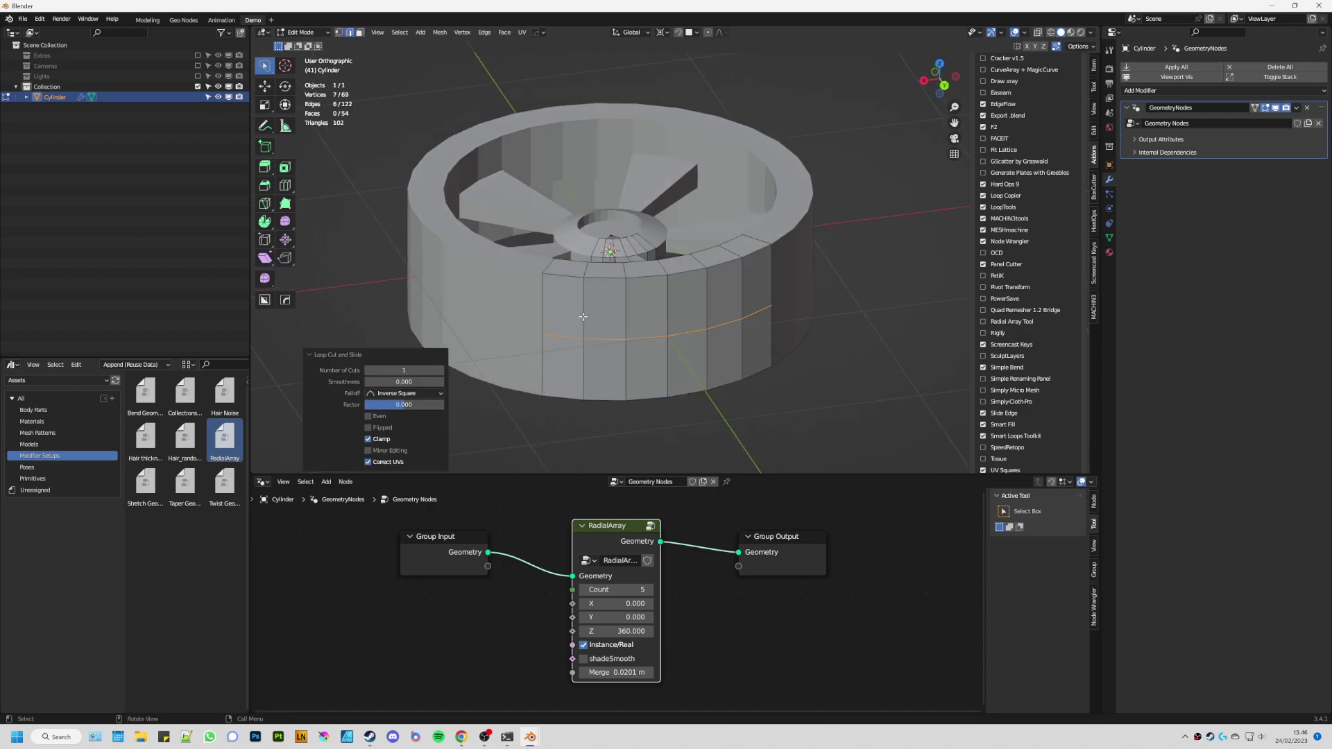
left_click(687, 417)
middle_click_drag(687, 417, 699, 405)
Step: Extrude the rim faces along their normals inward by 0.08192 m to form a lip
key("alt+e")
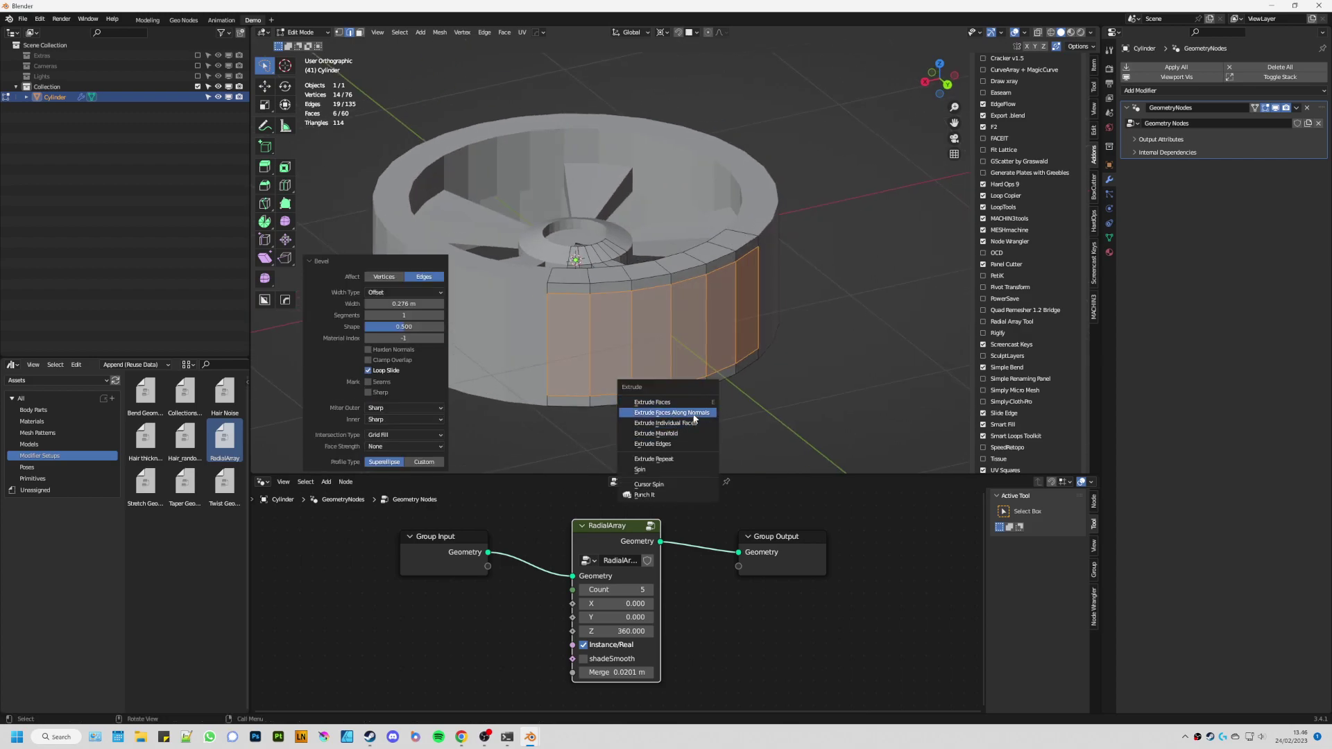
left_click(694, 413)
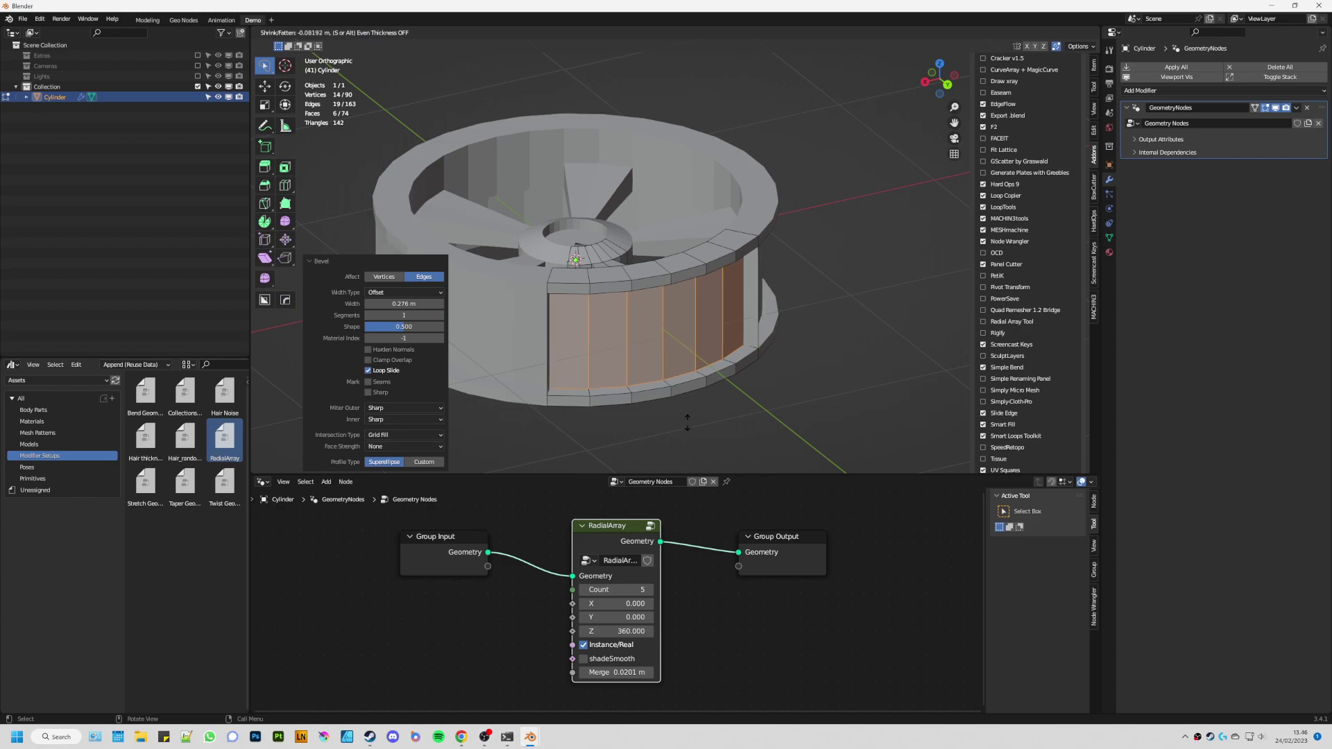
left_click(687, 421)
middle_click_drag(687, 421, 559, 310)
Step: In X-ray, delete the two stray end faces of the rim band, then select all
key("alt+z")
left_click(548, 308)
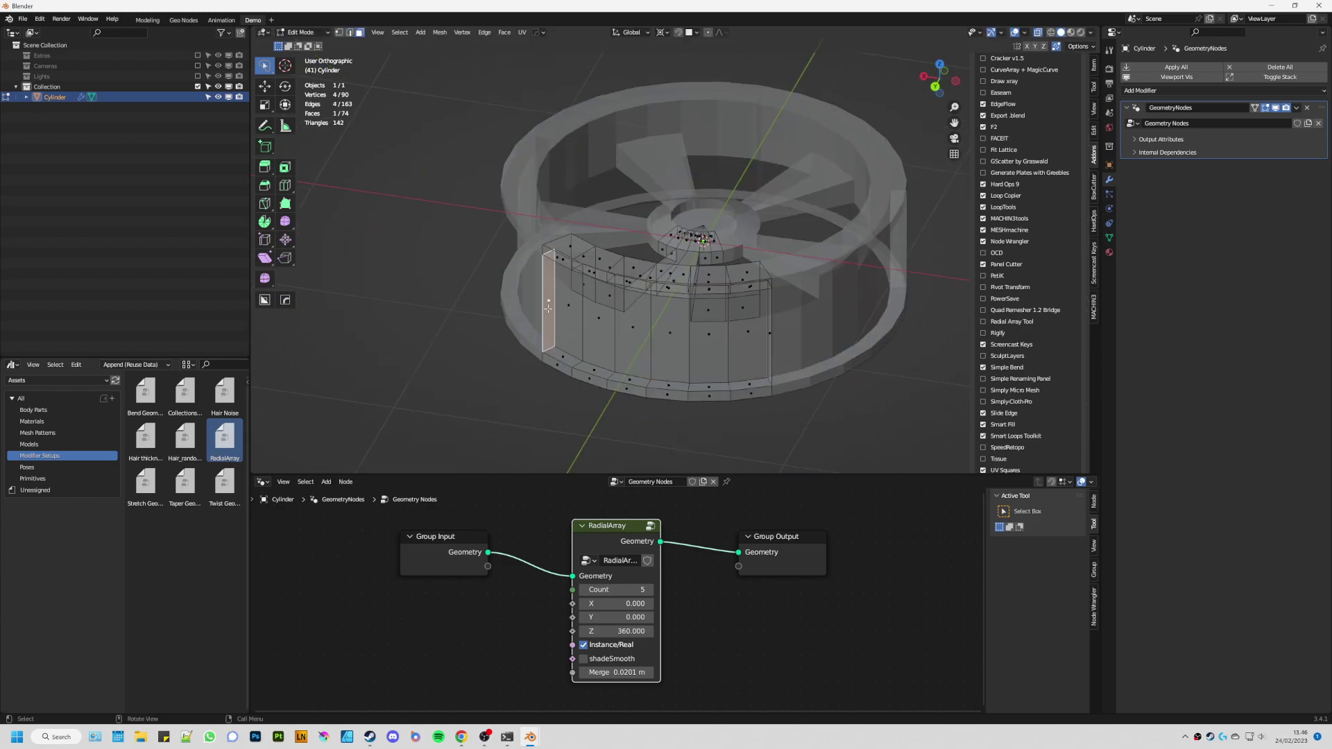
middle_click_drag(721, 334, 795, 324)
left_click(777, 290, "shift")
right_click(777, 290)
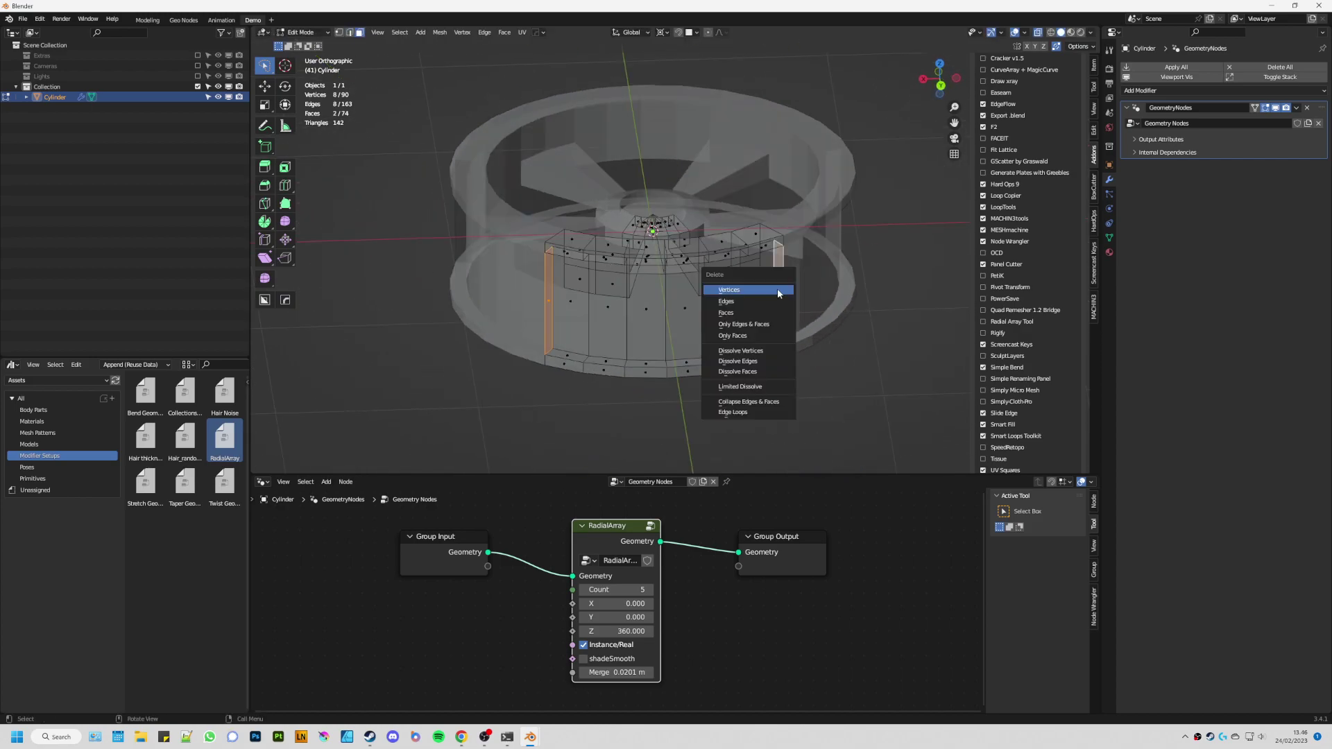
left_click(722, 313)
key("alt+z")
middle_click_drag(687, 315, 724, 302)
key("a")
key("ctrl+Tab")
Step: Return to Object Mode and apply Shade Auto Smooth to the wheel
left_click(692, 304)
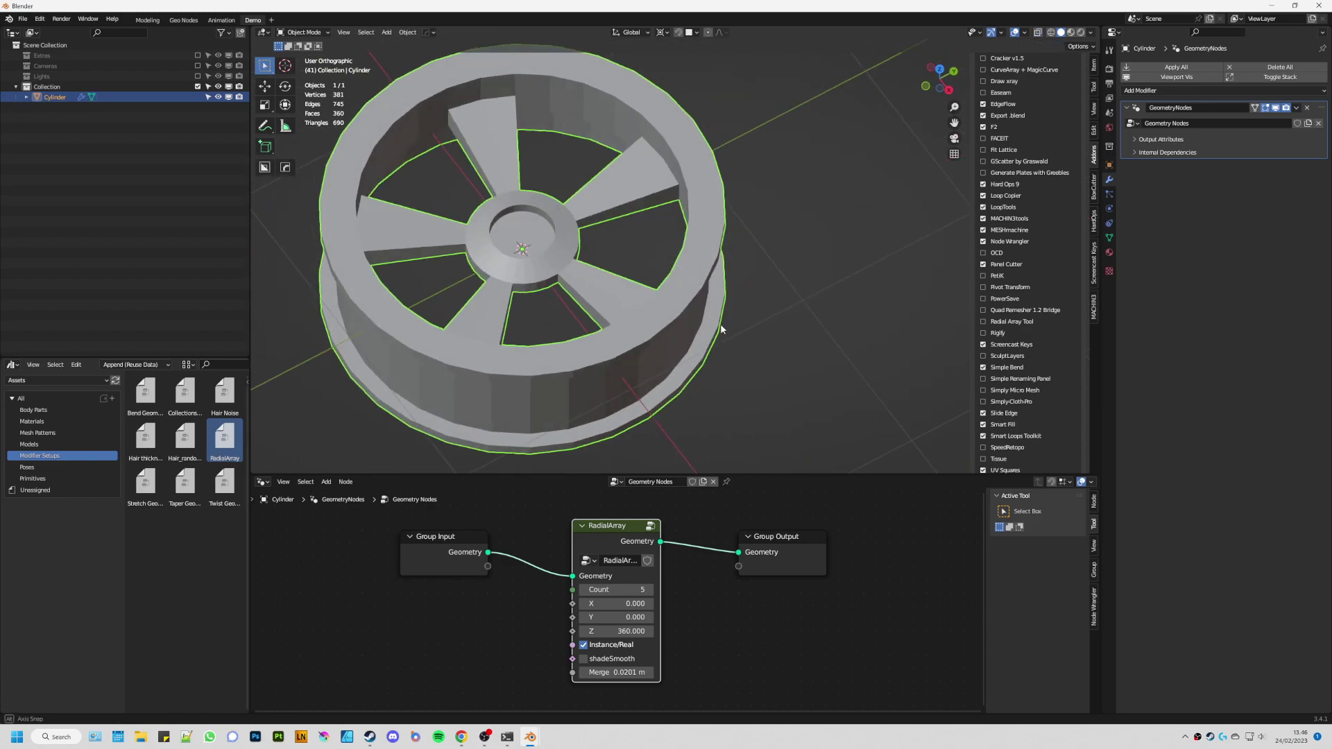
right_click(694, 308)
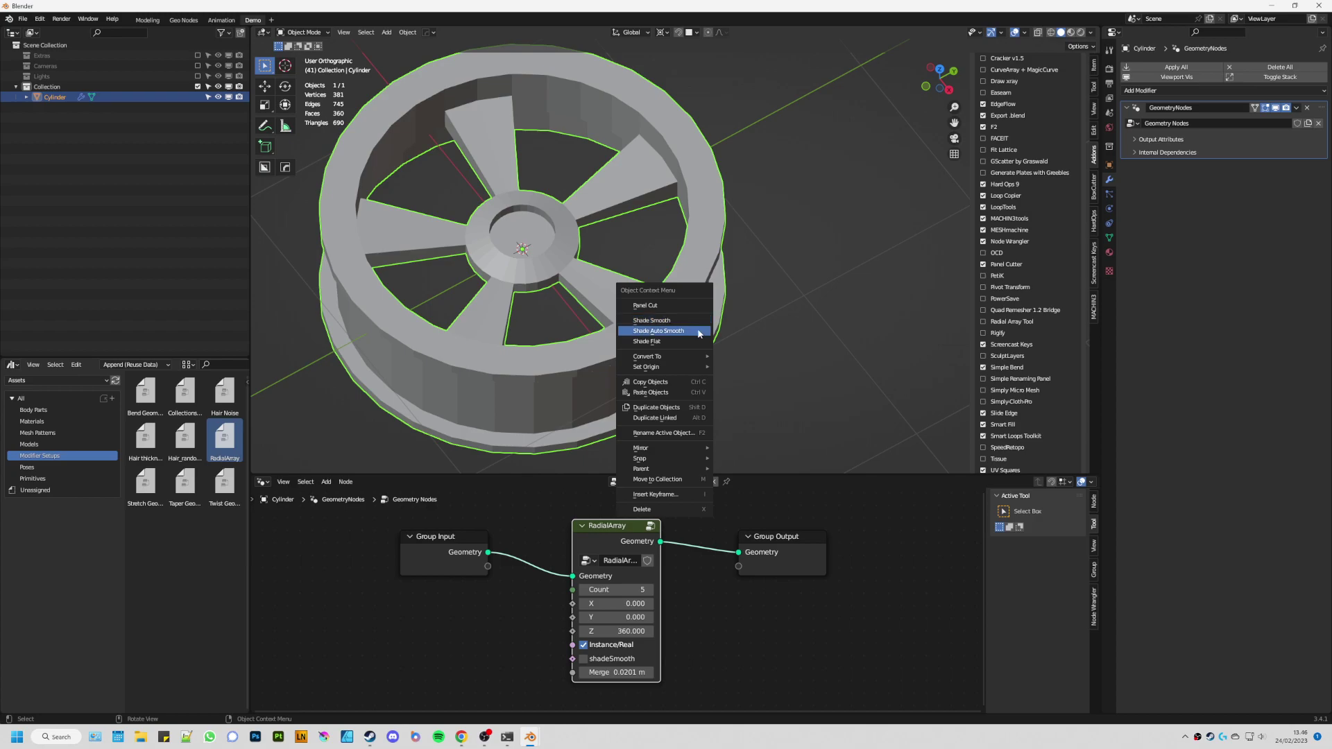
left_click(698, 331)
middle_click_drag(778, 329, 723, 374)
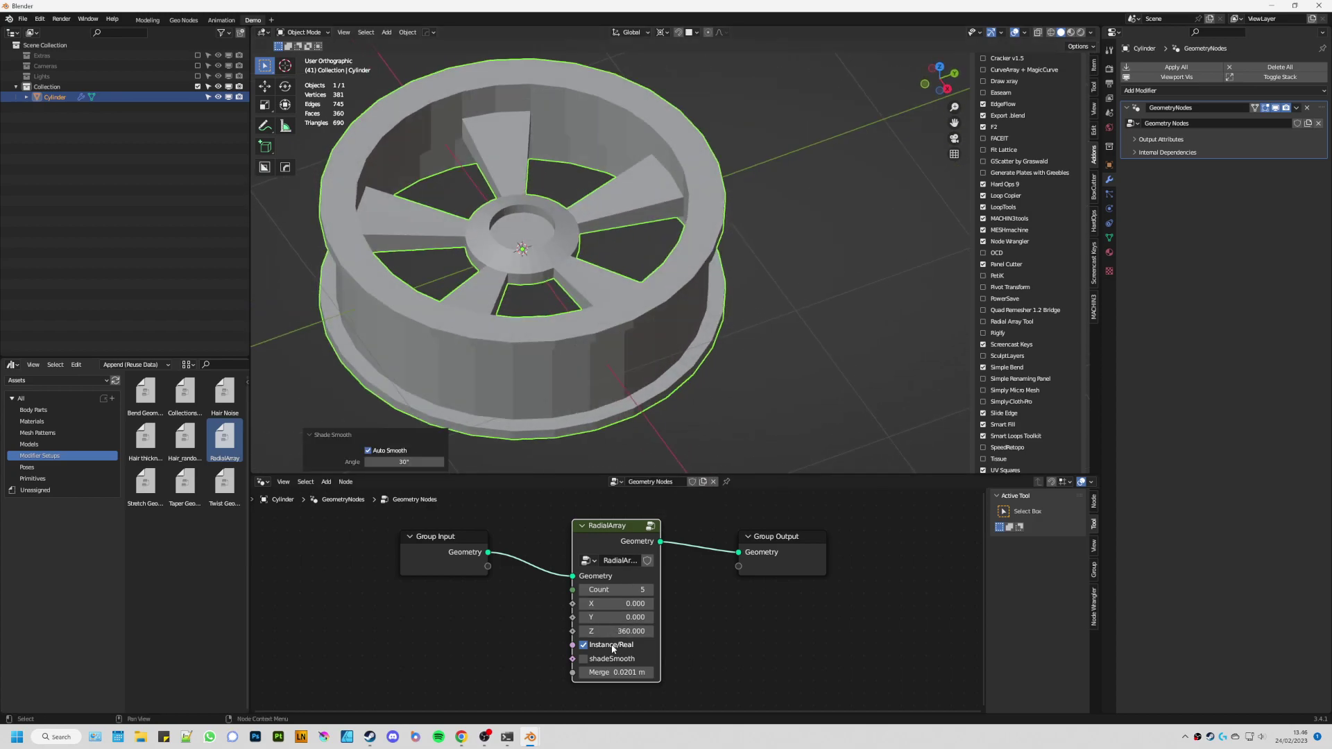
middle_click_drag(631, 444, 706, 318)
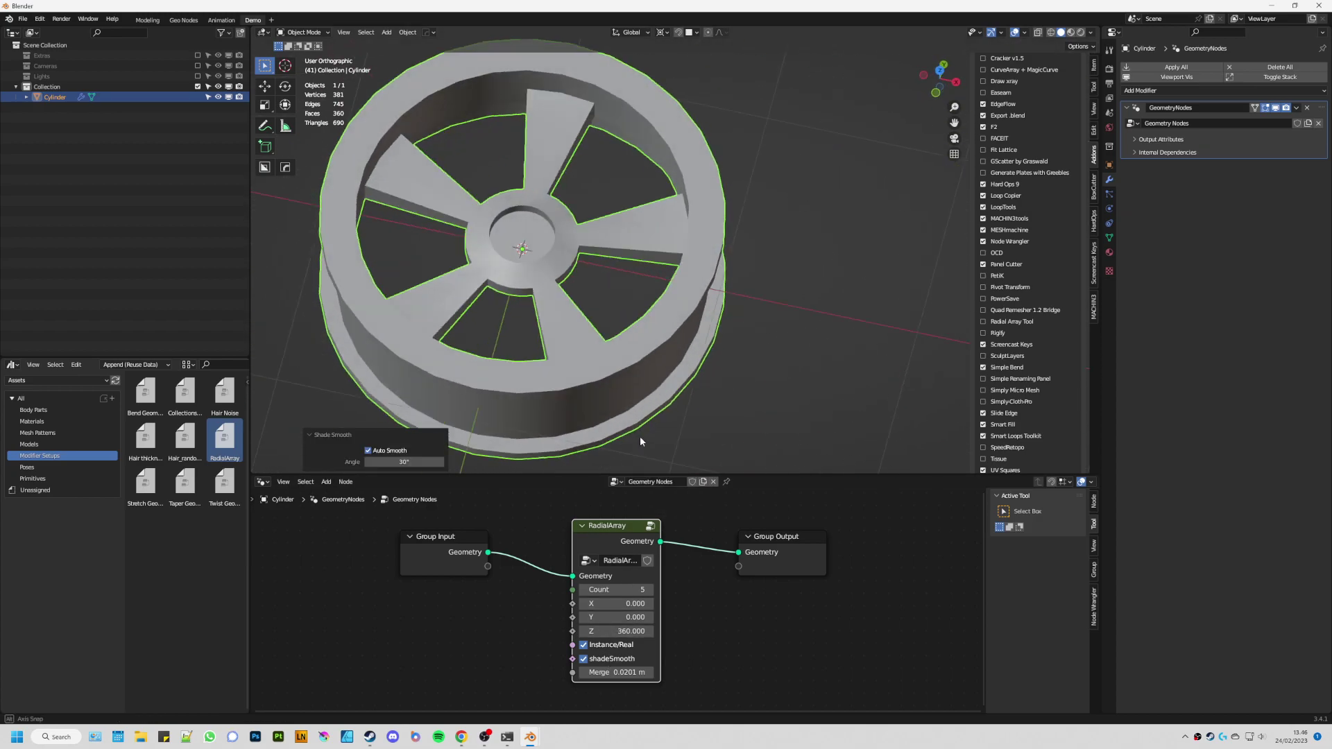
scroll(706, 318, "up", 3)
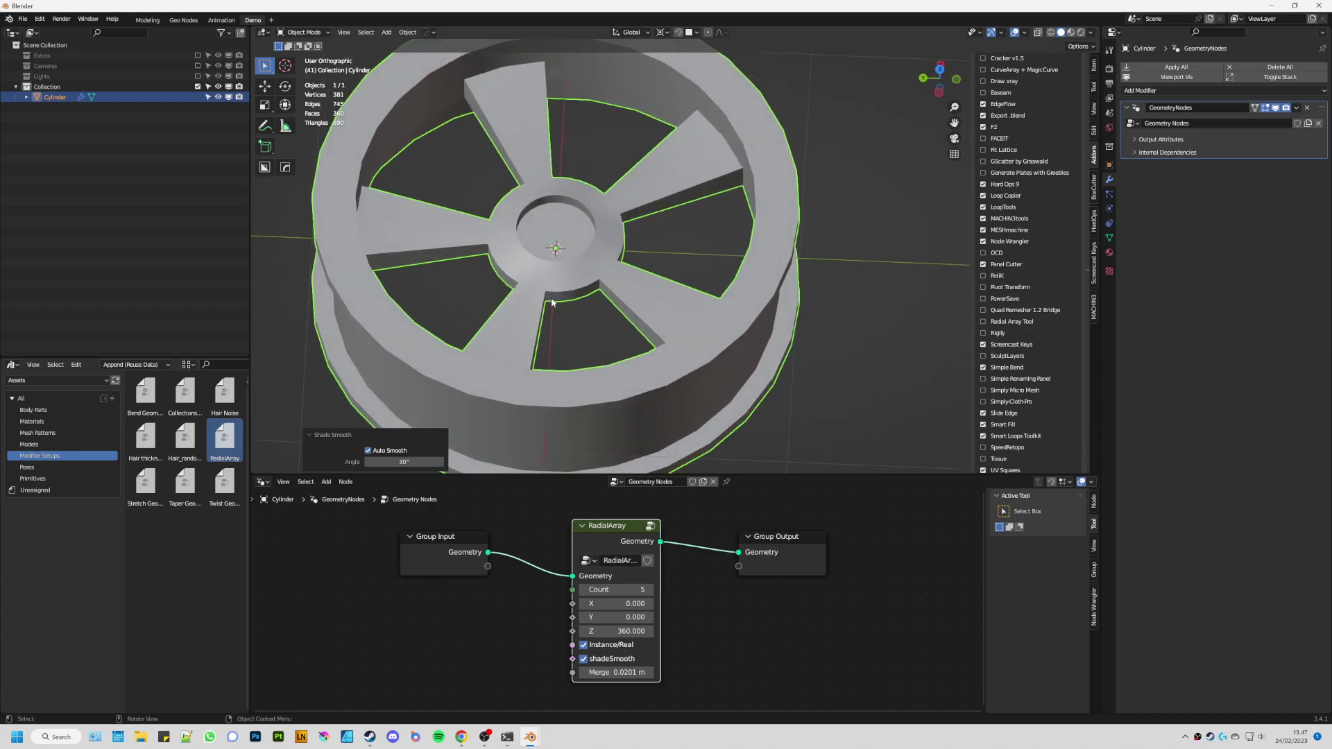
Step: Set the Auto Smooth angle to 12.5° and check the wheel from the top view
right_click(554, 297)
left_click(553, 297)
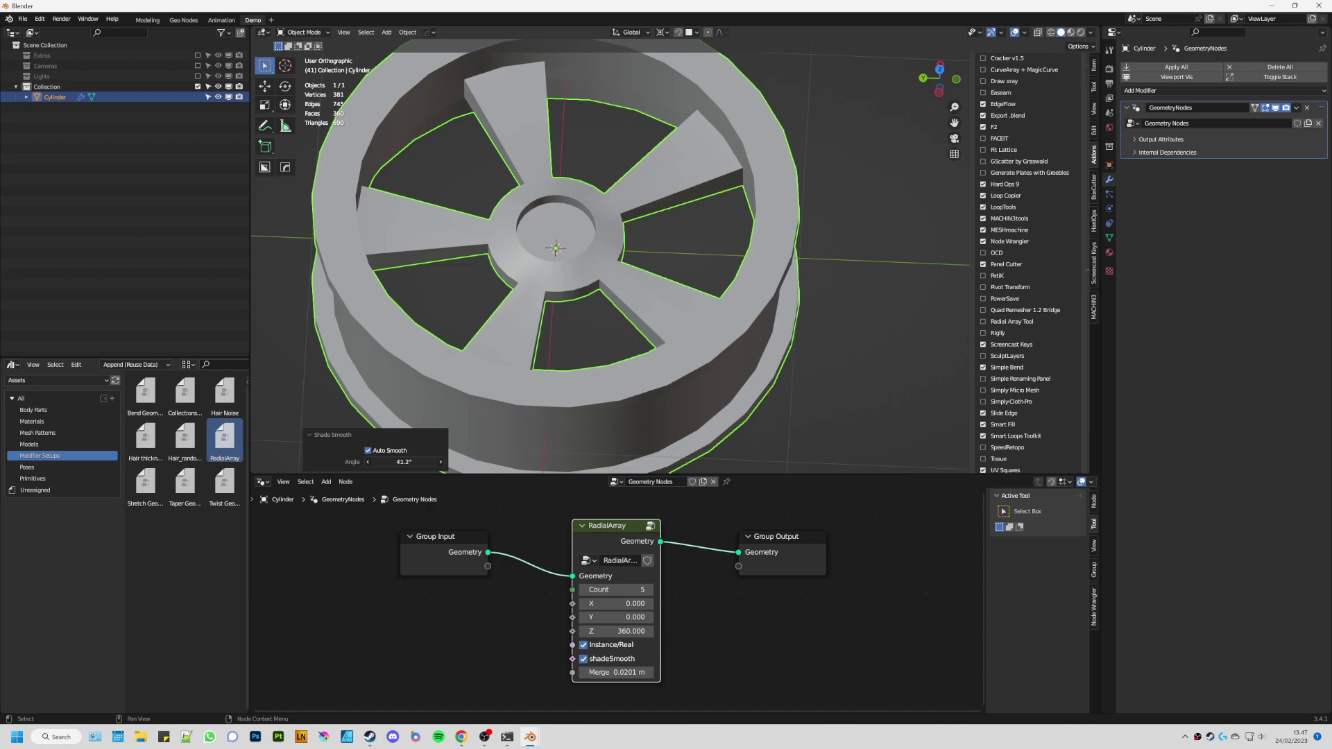
key("KP_7")
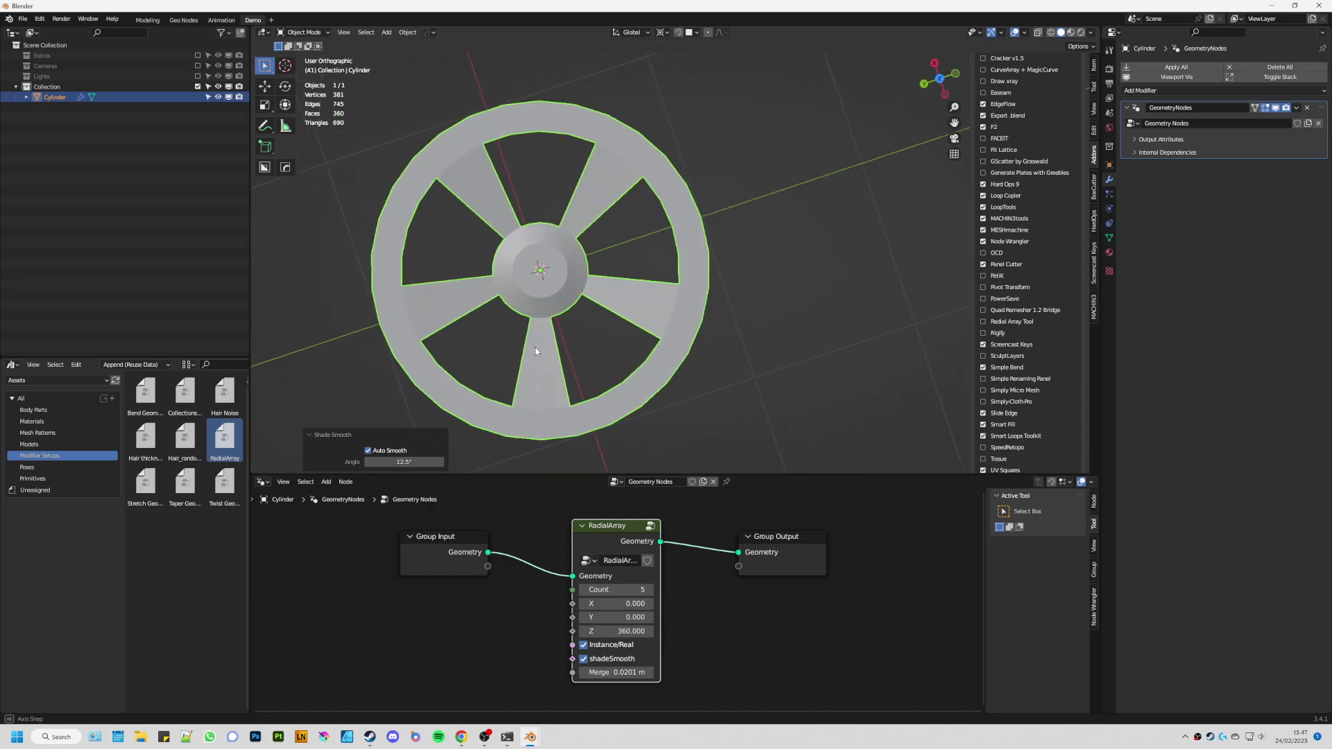
key("grave")
left_click(616, 382)
middle_click_drag(597, 332, 625, 292)
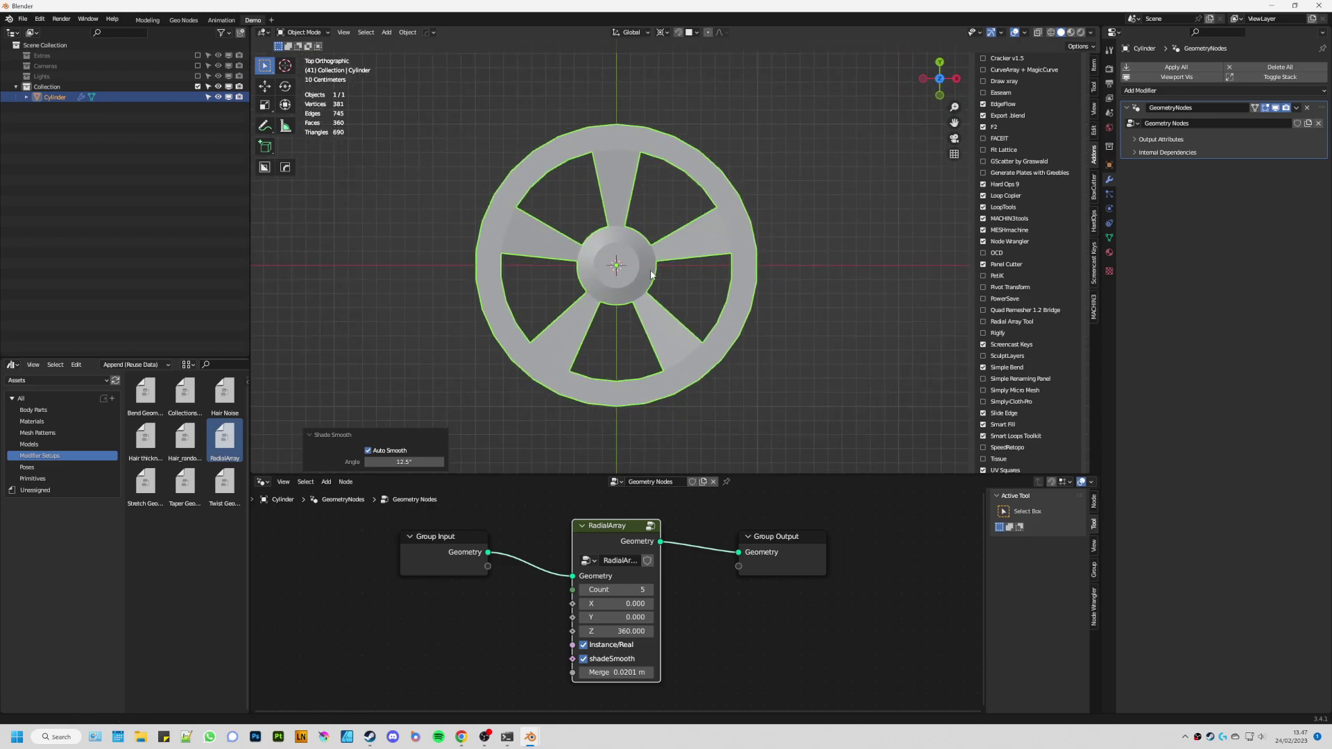
scroll(651, 231, "up", 5)
key("ctrl+Tab")
Step: Switch between Edit and Object Mode while orbiting, ending in Edit Mode on the spoke mesh
left_click(728, 228)
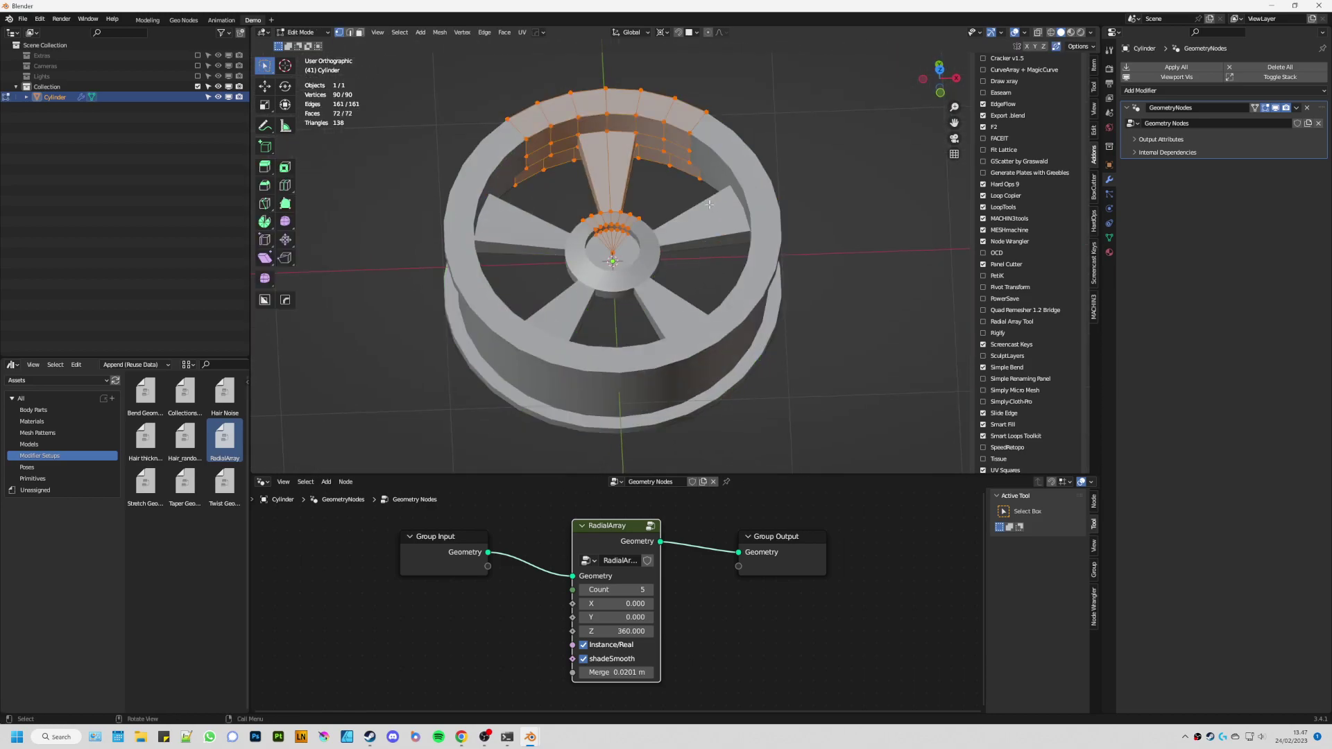
mouse_move(729, 228)
middle_mouse_down()
mouse_move(812, 154)
mouse_move(687, 242)
middle_mouse_up()
key("ctrl+Tab")
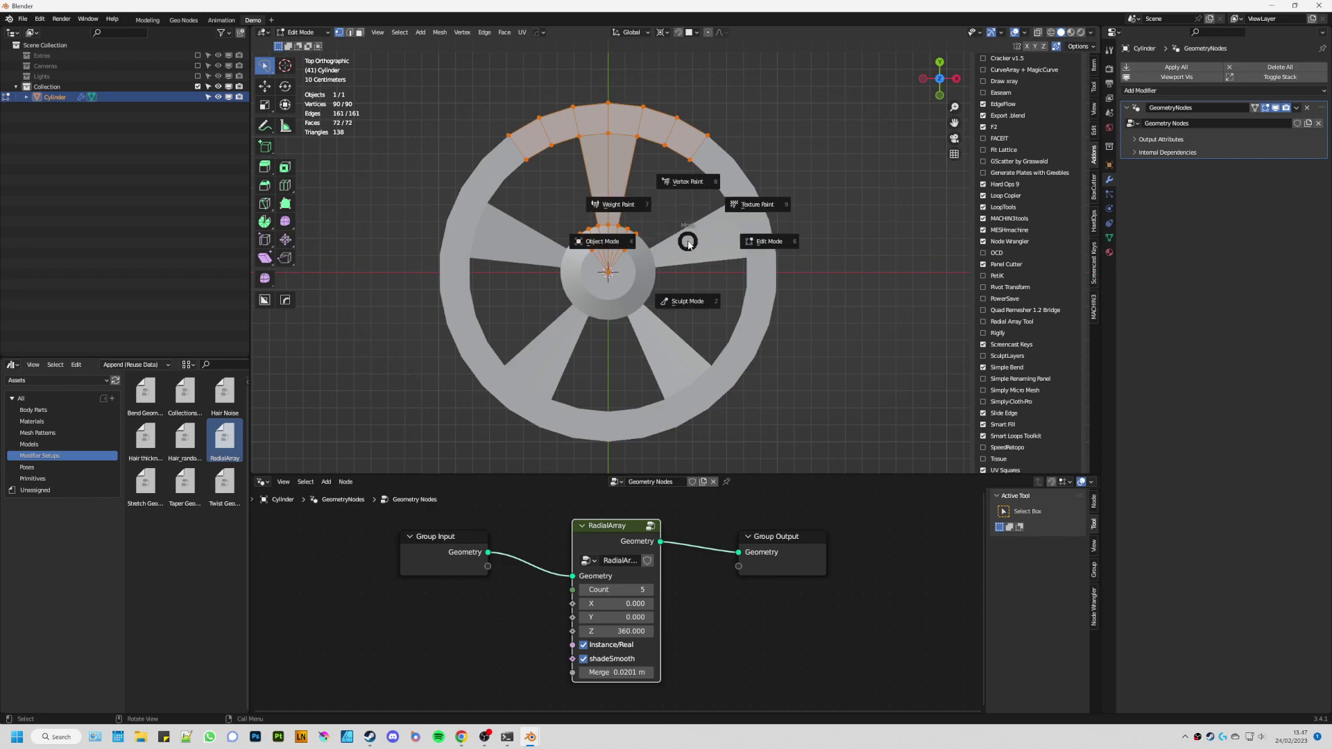
left_click(622, 251)
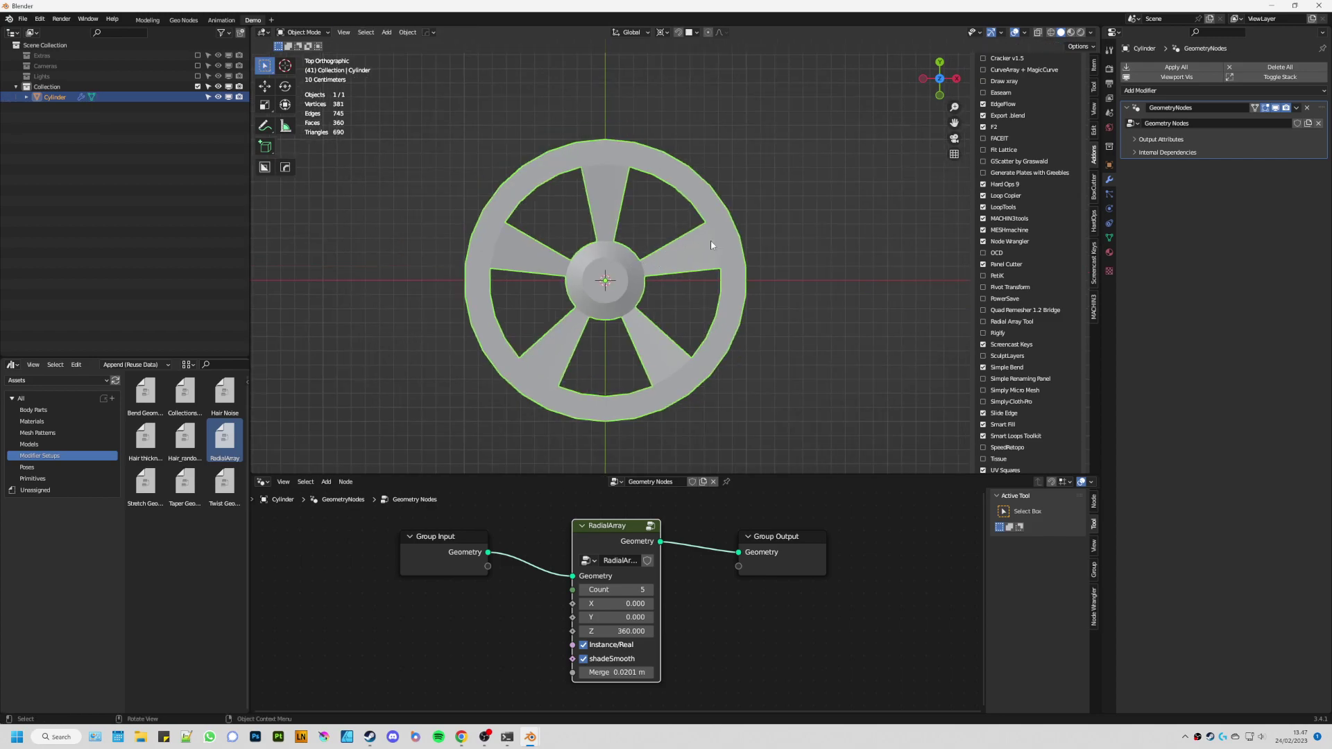
mouse_move(710, 239)
middle_mouse_down()
mouse_move(630, 193)
mouse_move(703, 235)
middle_mouse_up()
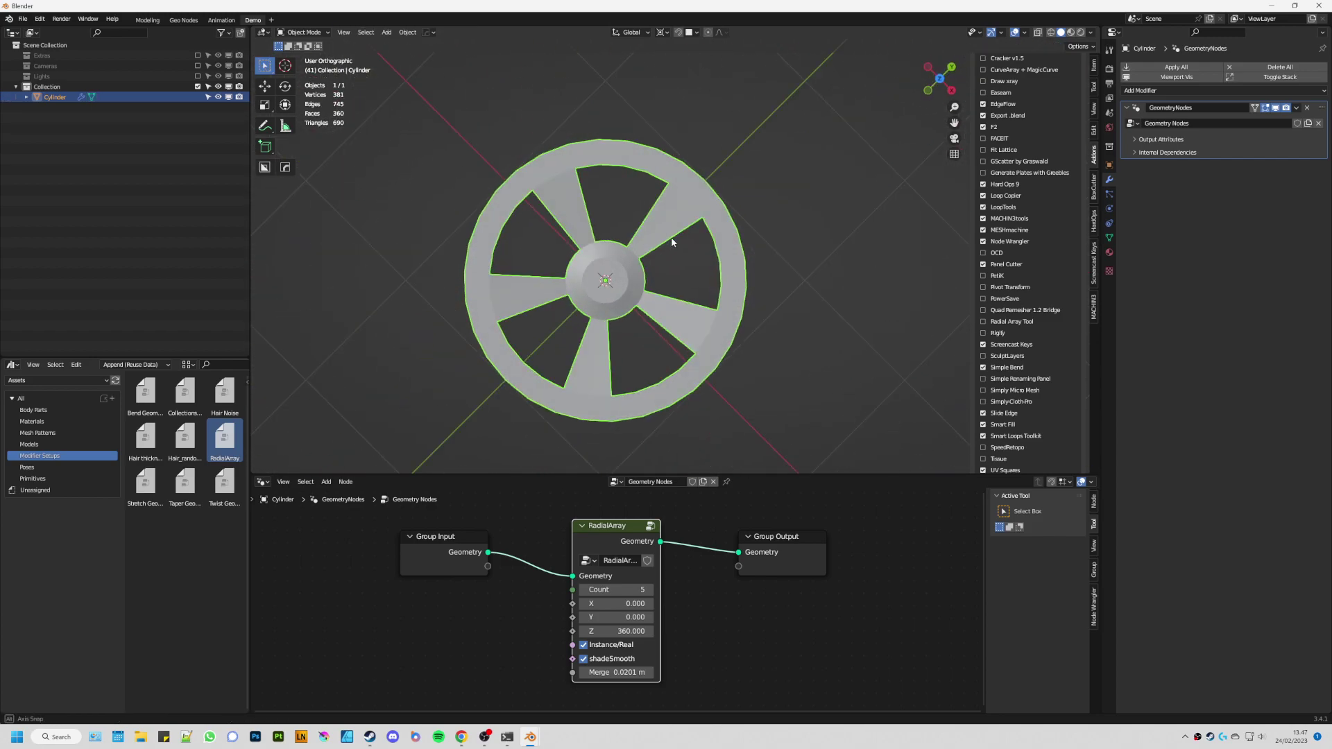
key("ctrl+Tab")
left_click(711, 220)
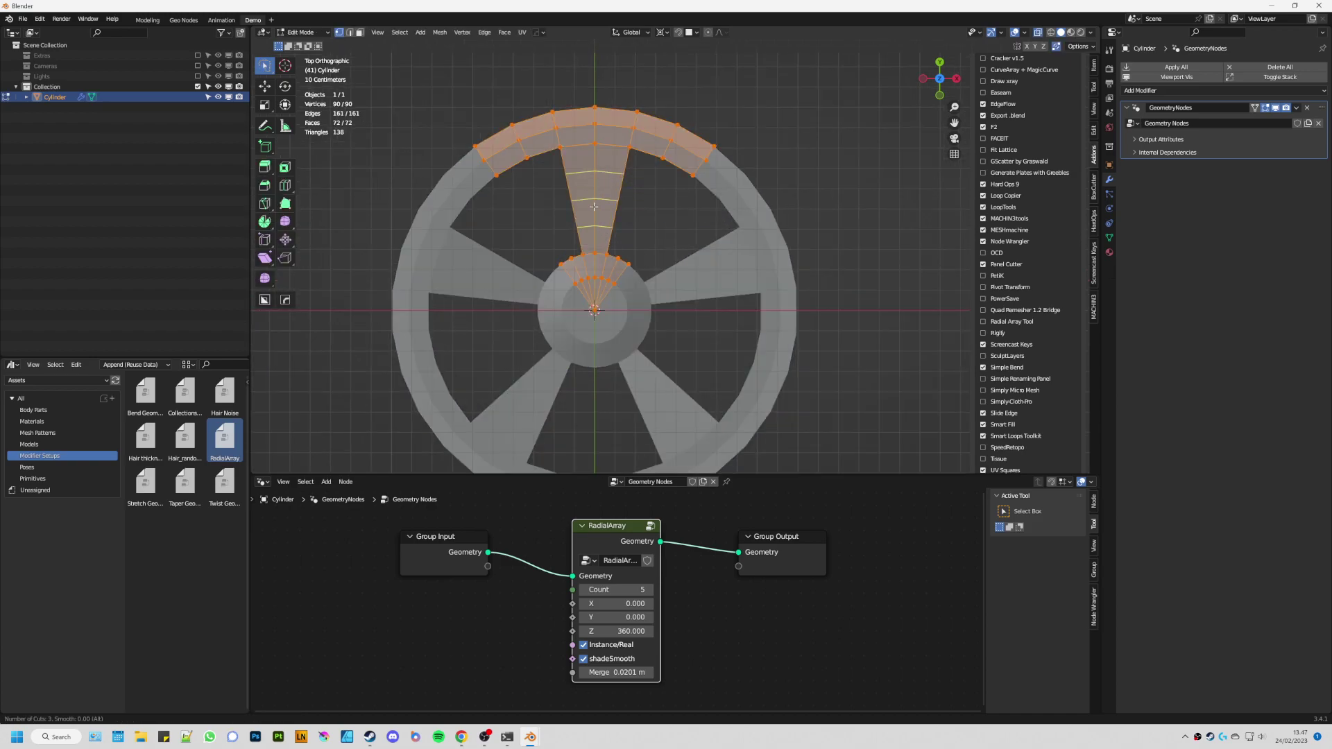
Step: Add three edge loops across the spoke and select the middle loop
left_click(594, 206)
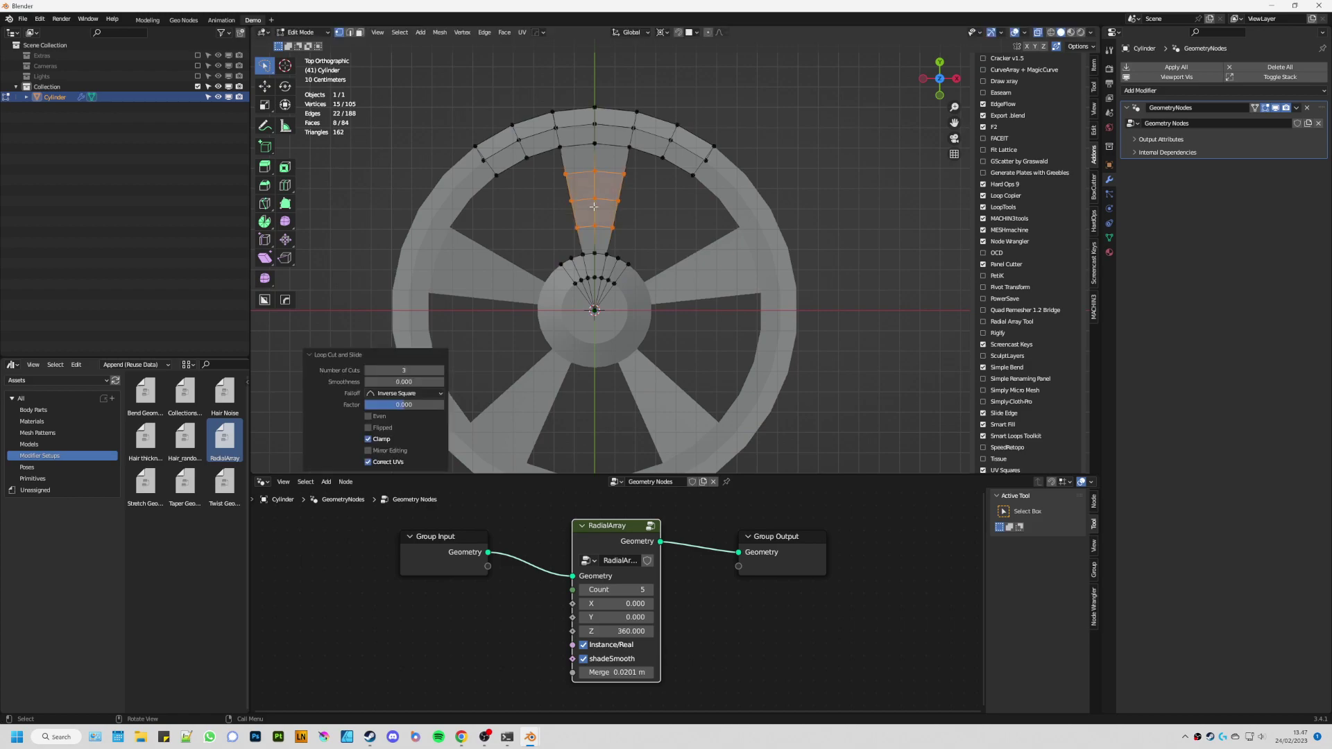
scroll(594, 206, "up", 2)
left_click_drag(514, 186, 679, 216)
key("g")
right_click(666, 214)
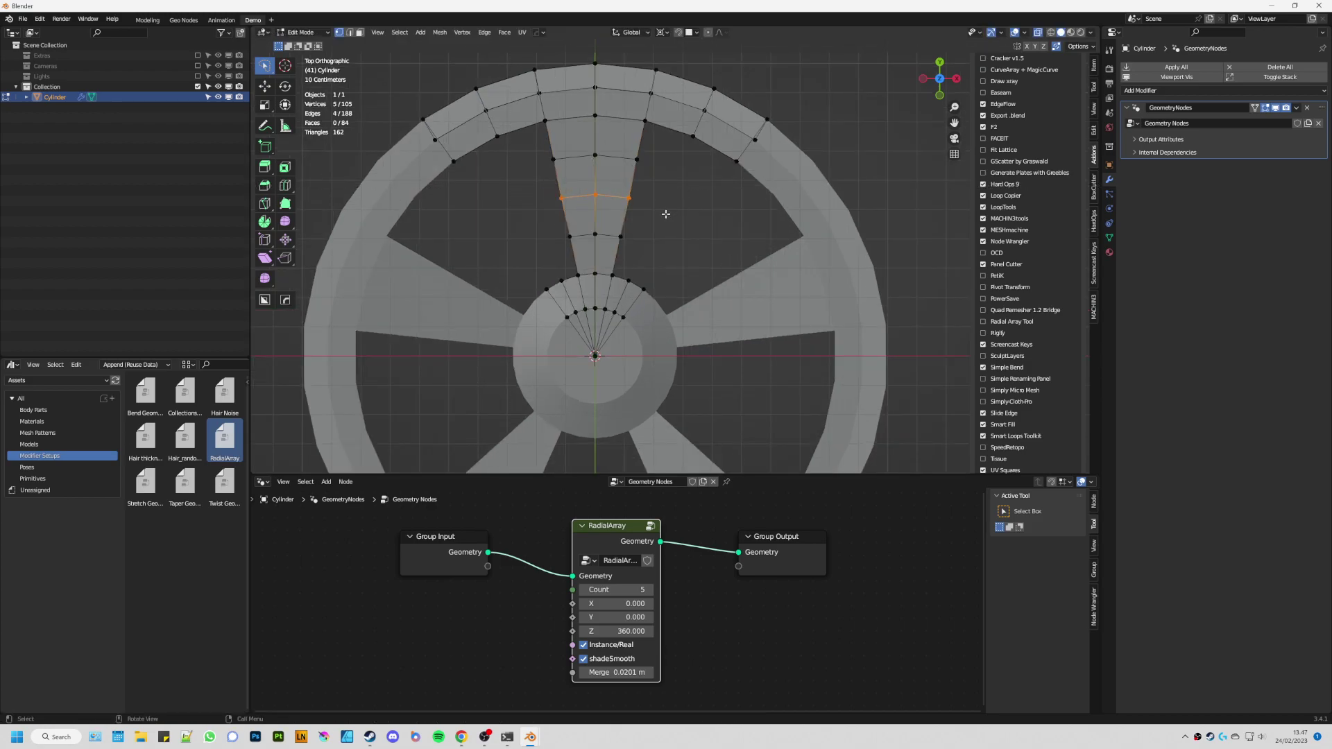
key("g")
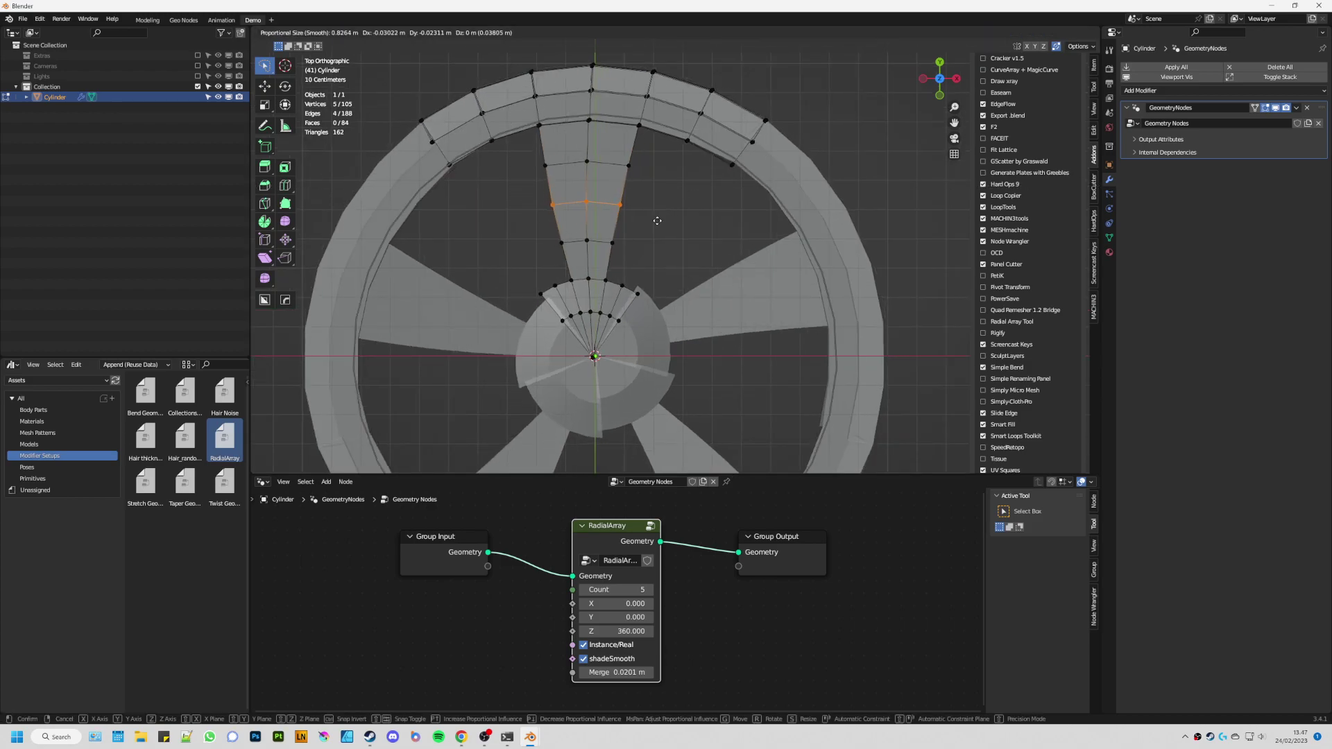
right_click(641, 226)
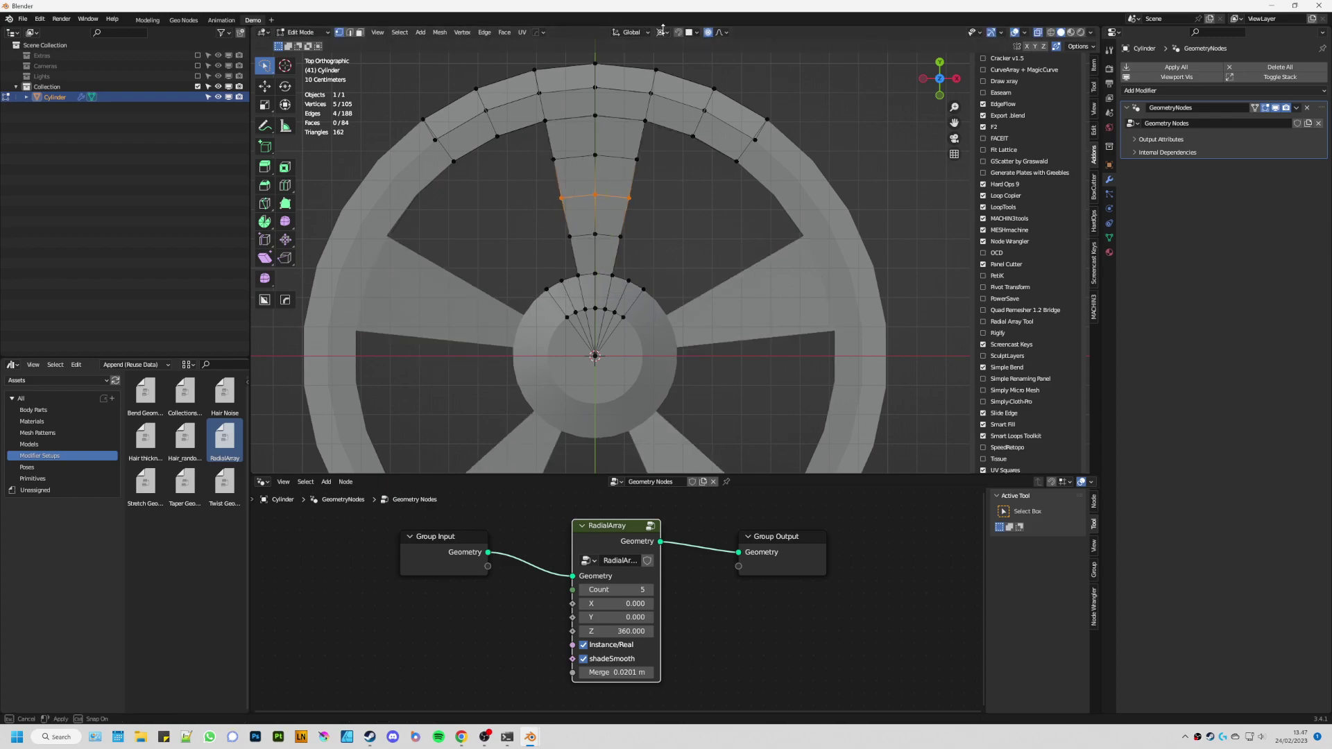
Step: With proportional editing on, move and rotate the middle loop to bend the spoke
left_click(663, 30)
key("g")
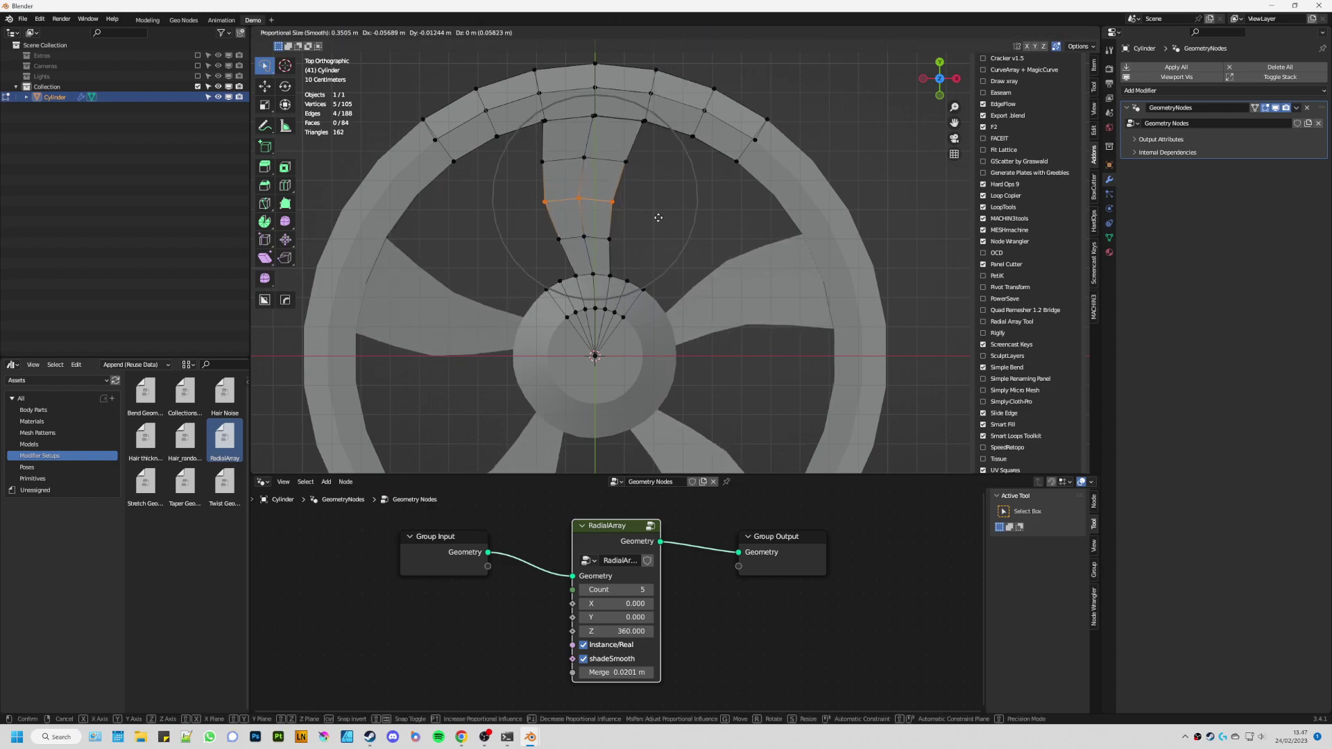
key("r")
left_click(659, 218)
key("g")
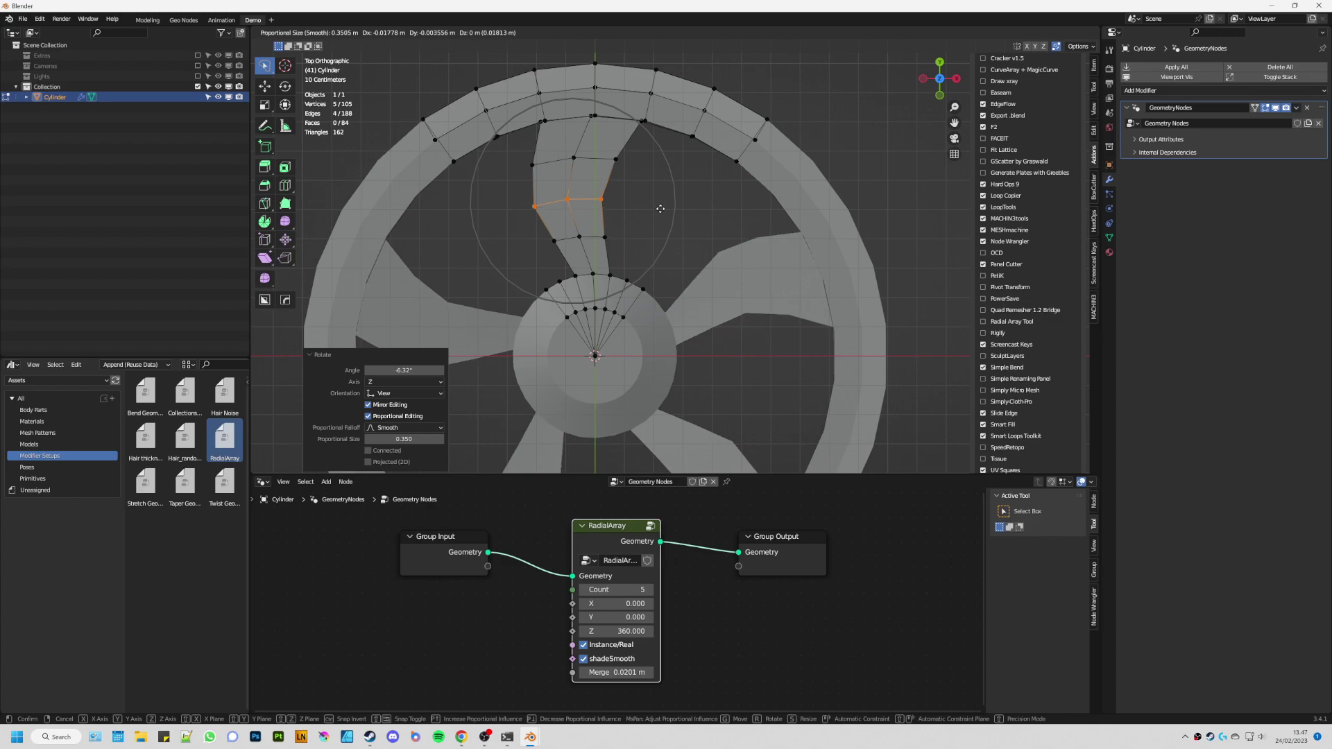
key("x")
left_click(662, 208)
key("g")
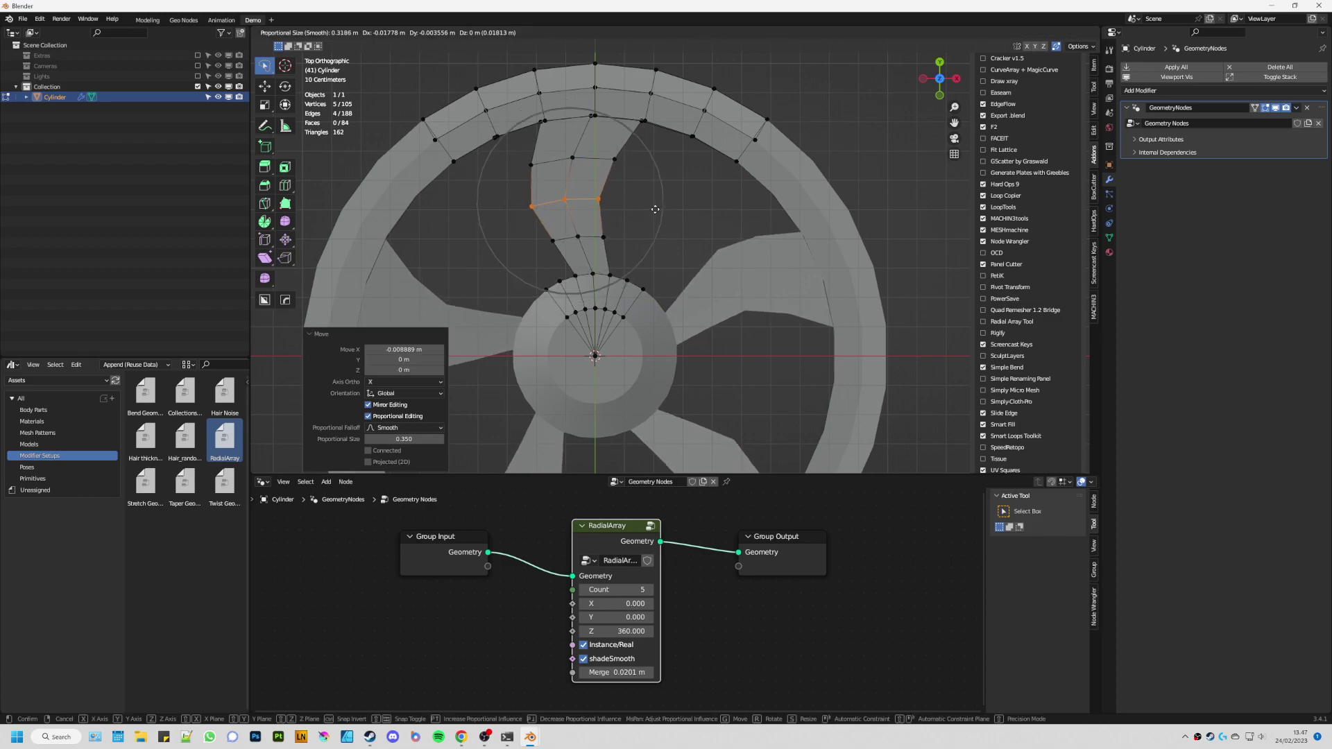
scroll(658, 209, "down", 3)
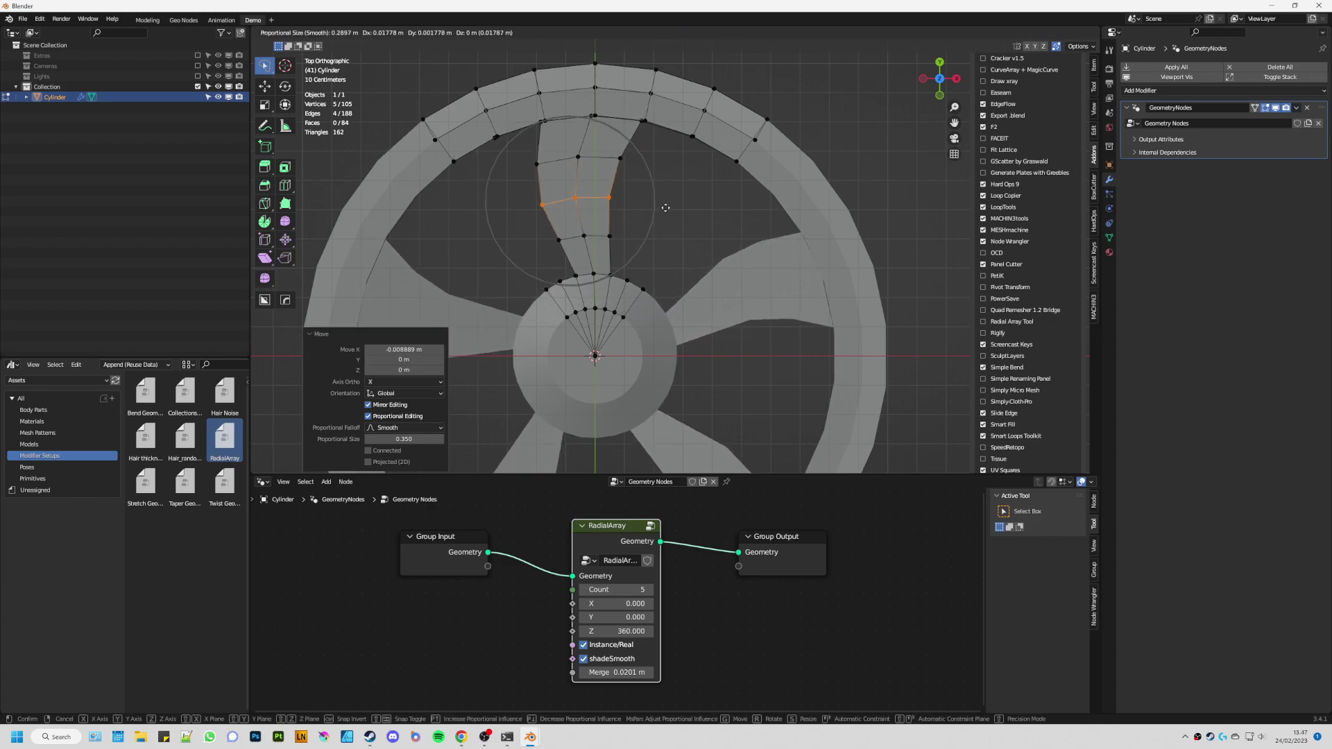
left_click(624, 236)
Step: Rotate and shift the next row of spoke vertices, then view the swept wheel in Object Mode
right_click_drag(553, 224, 619, 251, "ctrl")
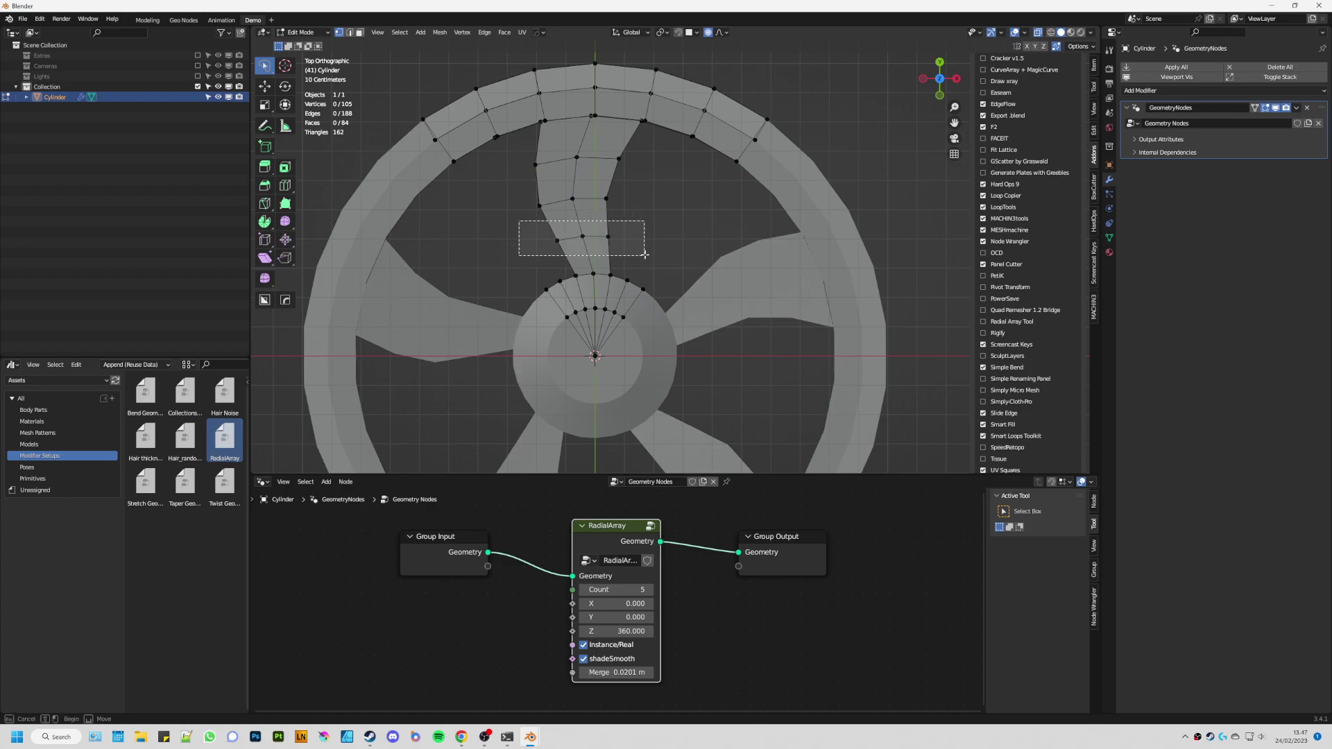
left_click_drag(644, 254, 645, 254)
key("r")
left_click(637, 244)
key("g")
scroll(627, 247, "up", 3)
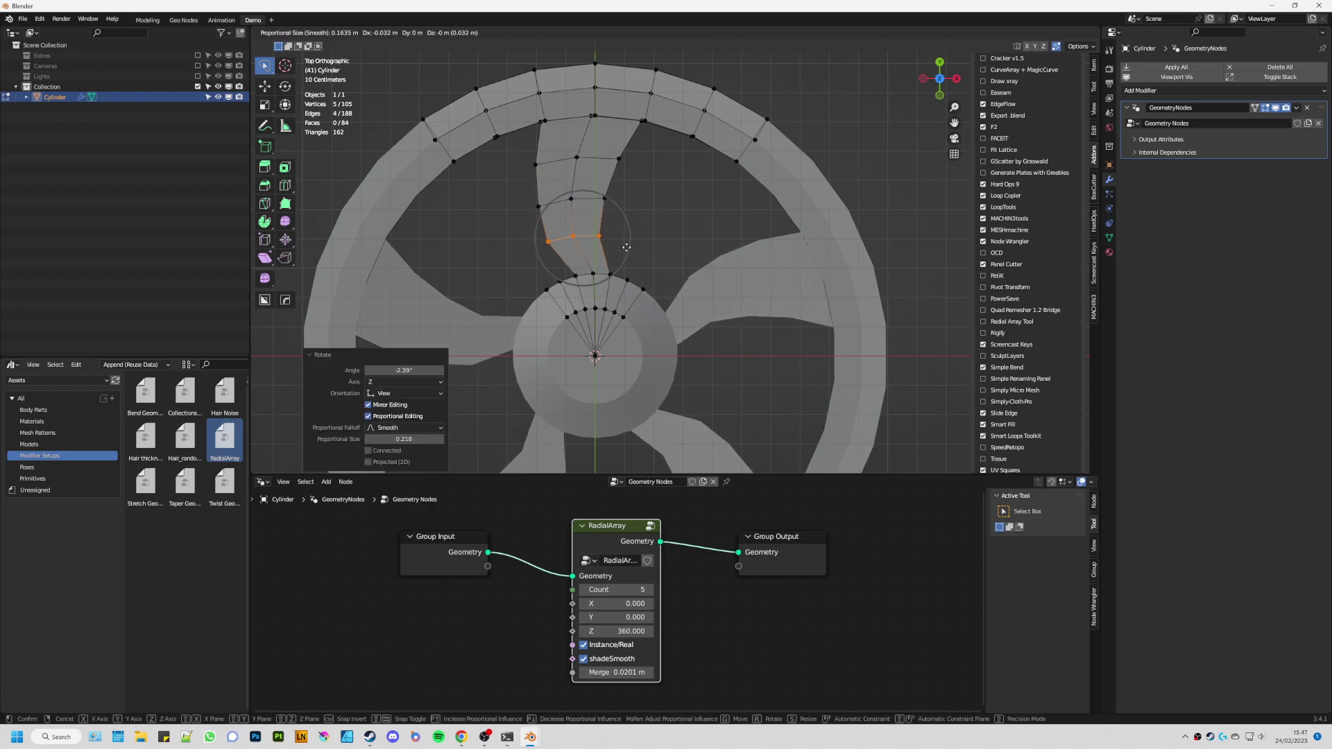
left_click(626, 245)
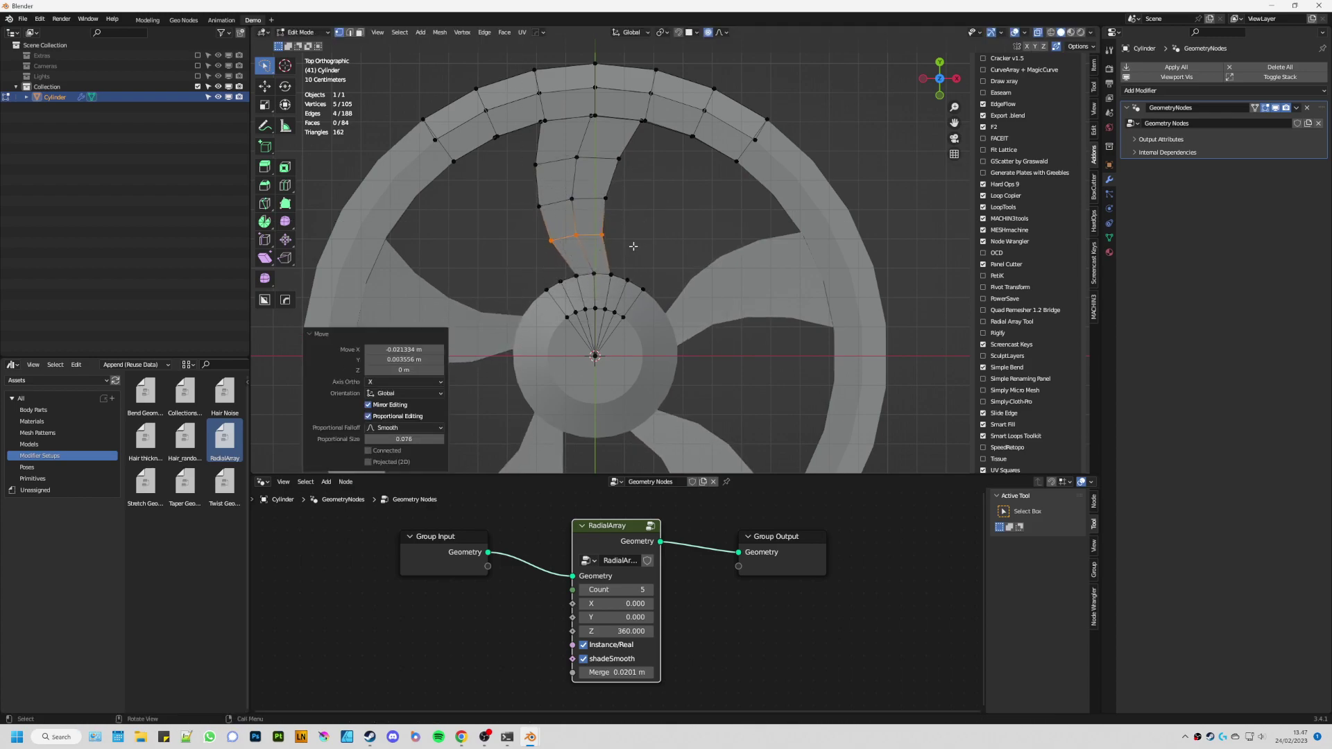
key("Tab")
scroll(635, 248, "down", 4)
mouse_move(639, 249)
middle_mouse_down()
mouse_move(586, 240)
mouse_move(569, 219)
middle_mouse_up()
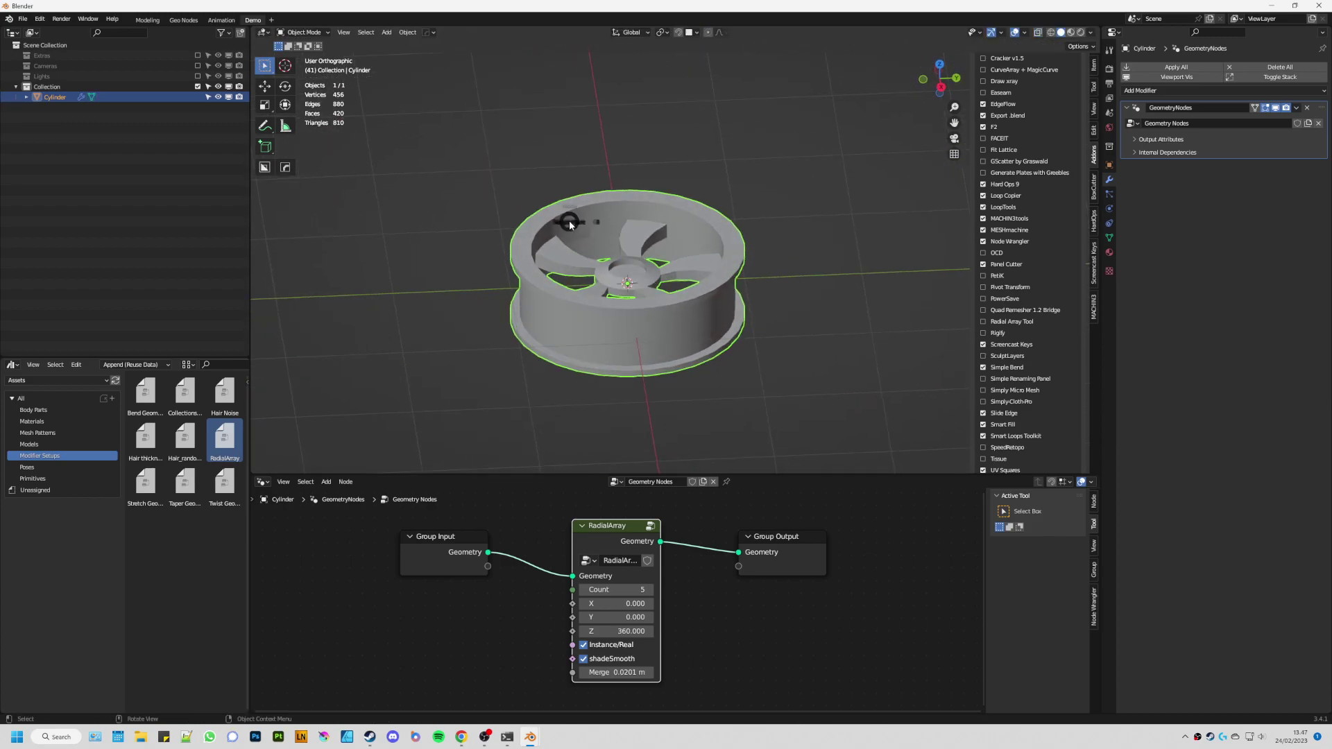
Step: In side view, box-select the upper spoke and rim vertices and raise them 0.089601 m along Z
key("Tab")
key("KP_3")
scroll(681, 254, "up", 4)
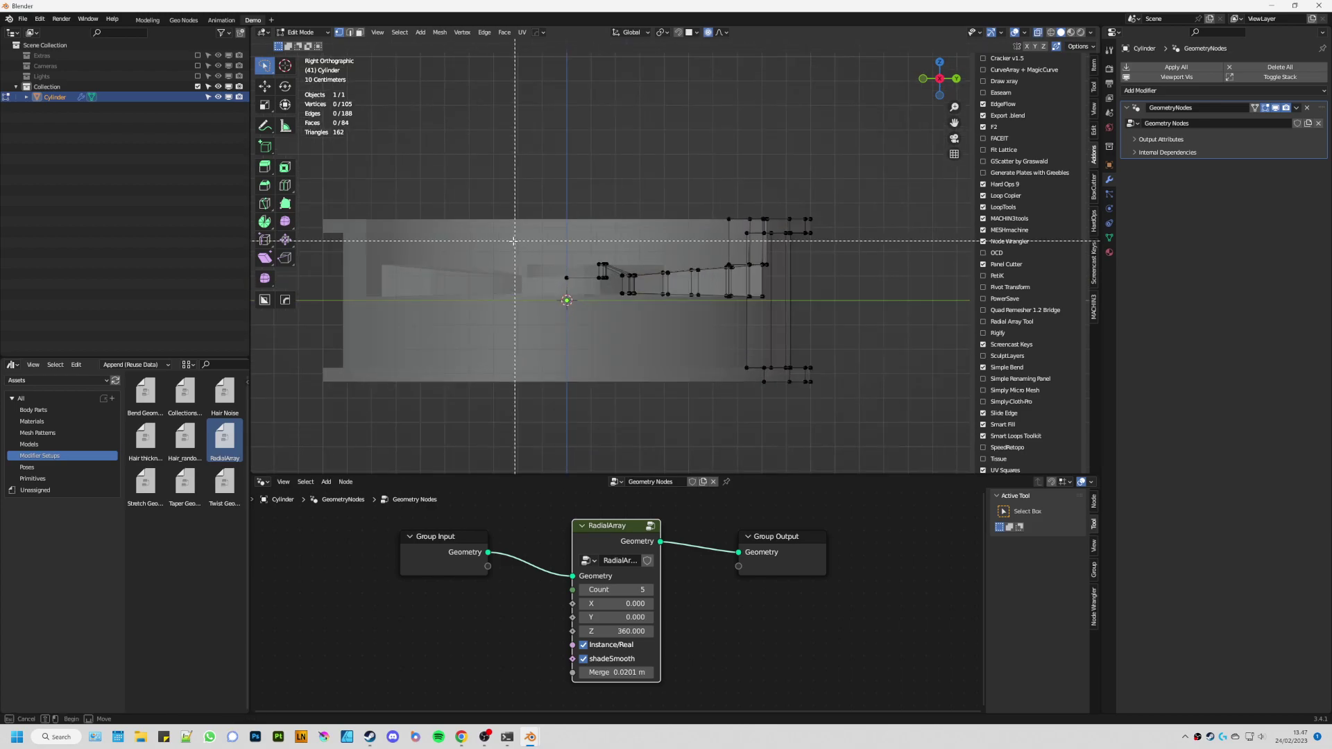
left_click_drag(514, 241, 767, 326)
left_click_drag(529, 248, 818, 344)
key("g")
key("z")
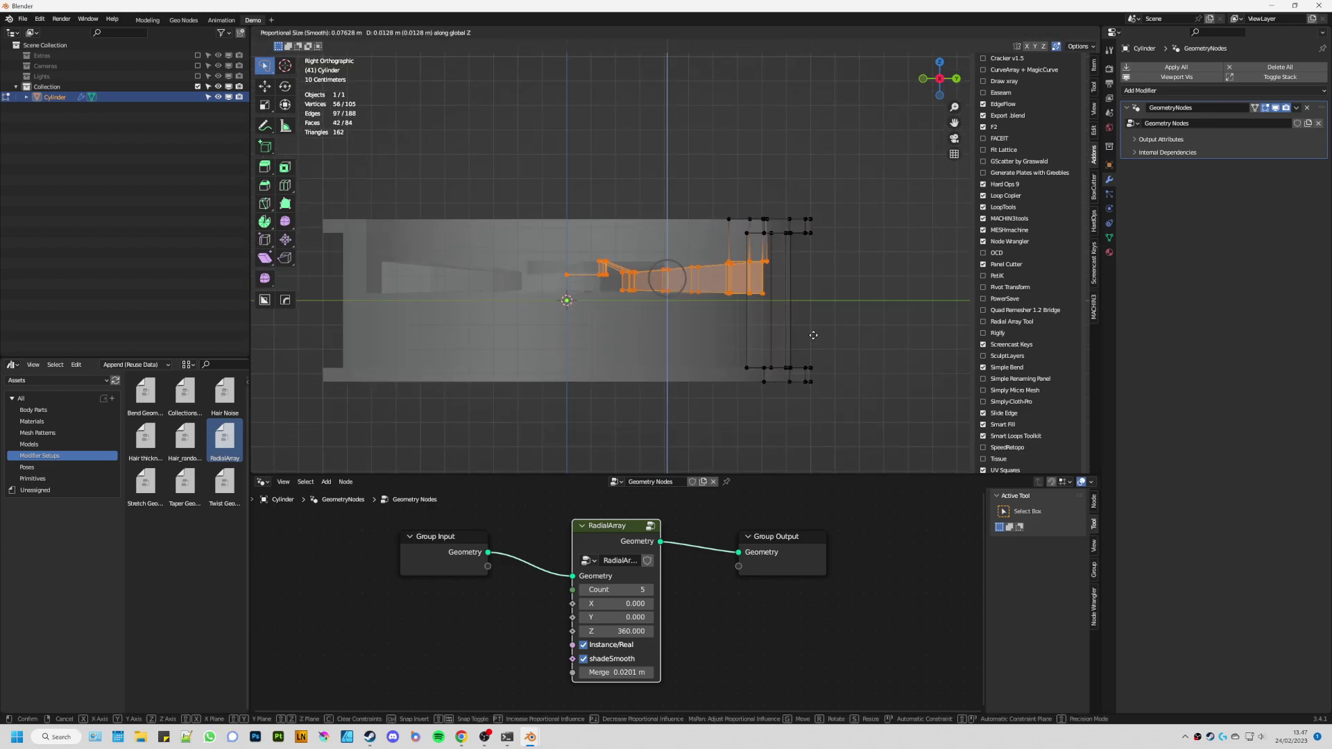
left_click(715, 253)
Step: Inspect the arched spokes, toggling Edit Mode and ending in Object Mode
middle_click_drag(715, 254, 836, 302)
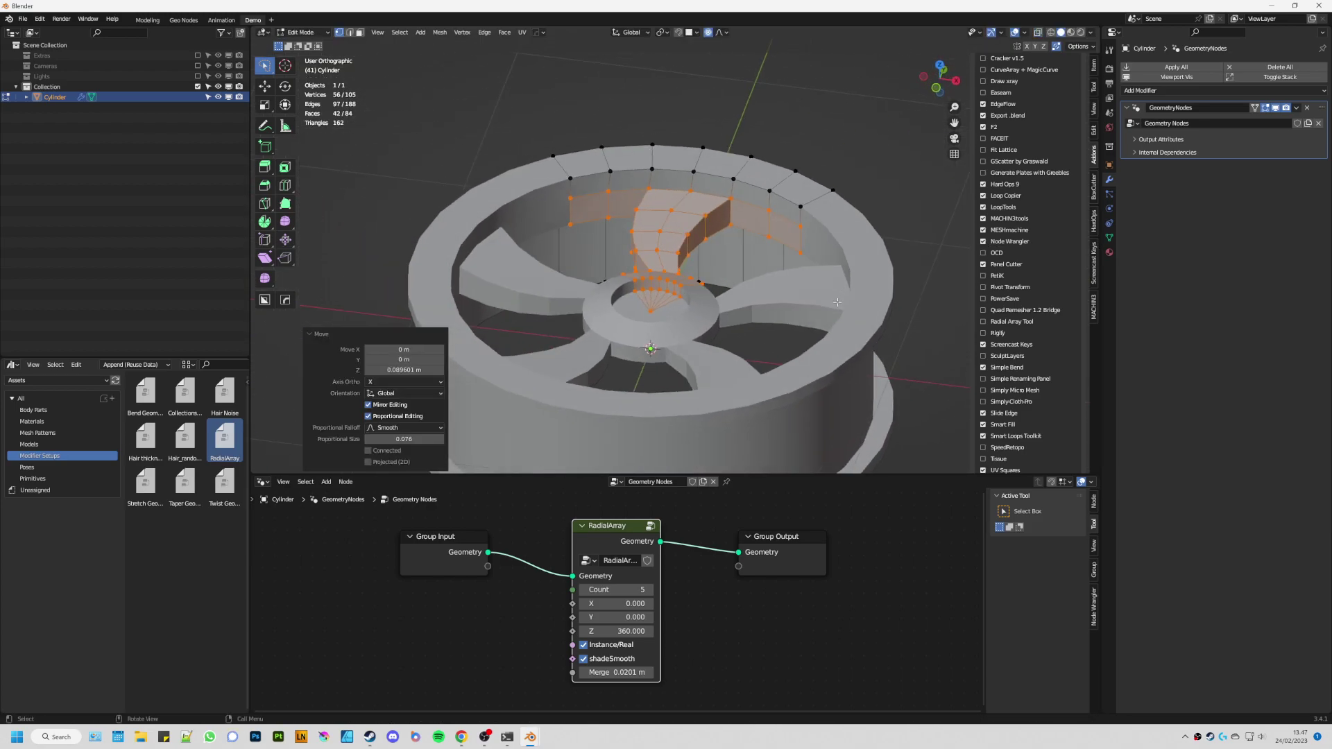
key("Tab")
scroll(752, 321, "down", 5)
mouse_move(753, 321)
middle_mouse_down()
mouse_move(767, 315)
mouse_move(761, 285)
mouse_move(555, 261)
mouse_move(698, 238)
middle_mouse_up()
key("Tab")
scroll(761, 285, "up", 3)
key("Tab")
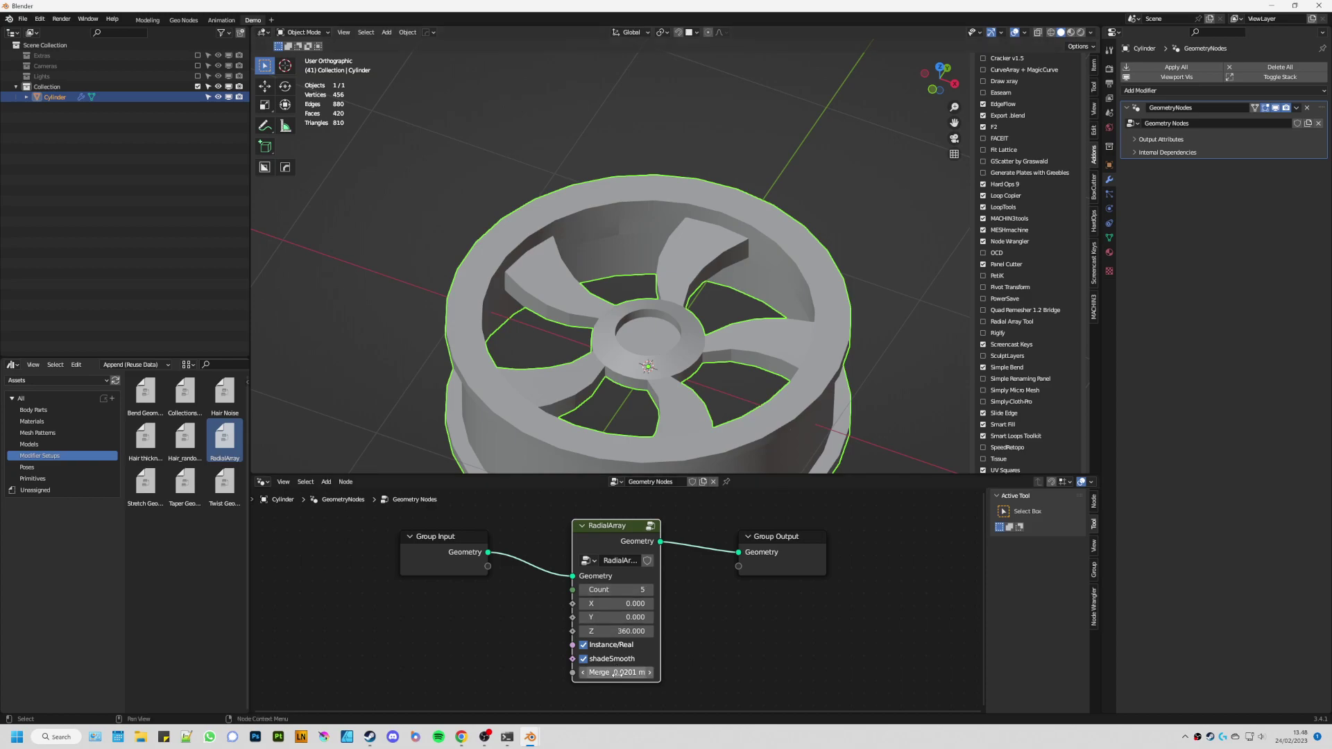
Step: Adjust the array's merge distance and smooth shade the wheel with 13.8° Auto Smooth
mouse_move(613, 673)
left_mouse_down()
mouse_move(582, 672)
mouse_move(597, 673)
left_mouse_up()
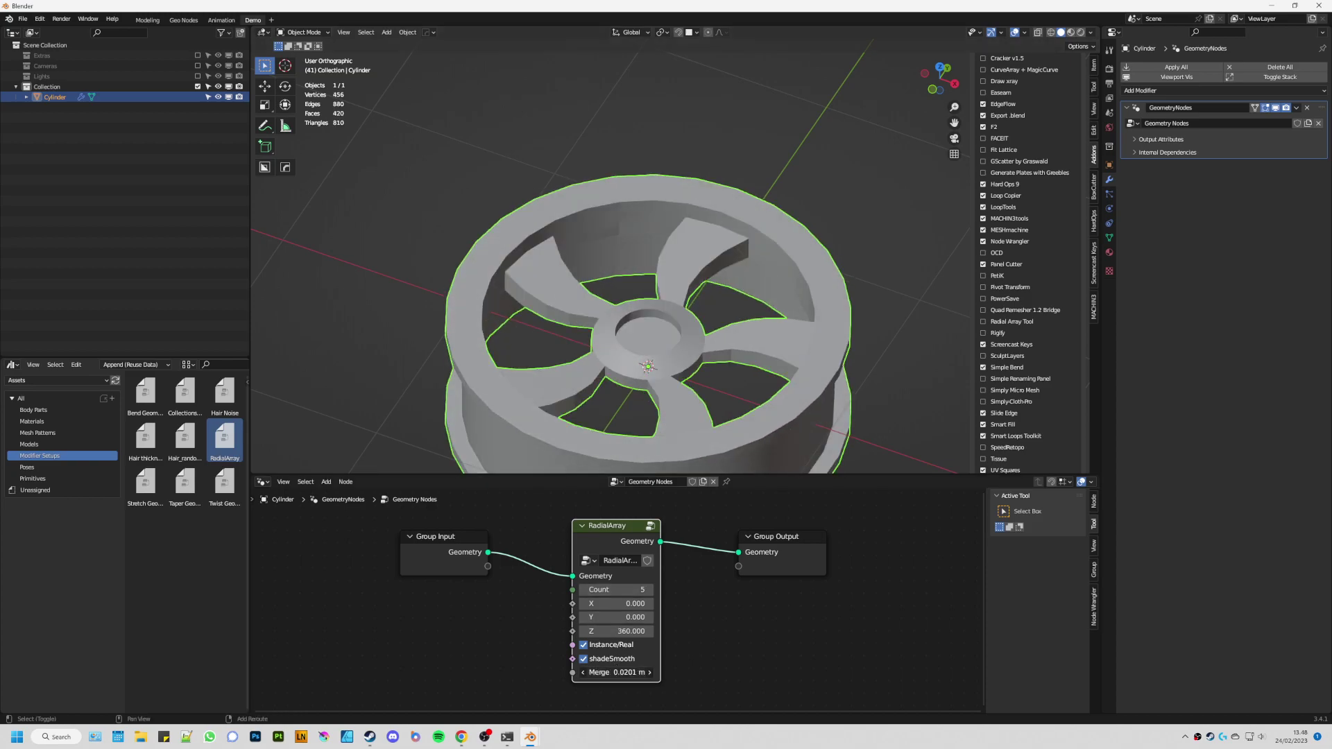
scroll(679, 410, "up", 2)
middle_click_drag(678, 410, 684, 315, "shift")
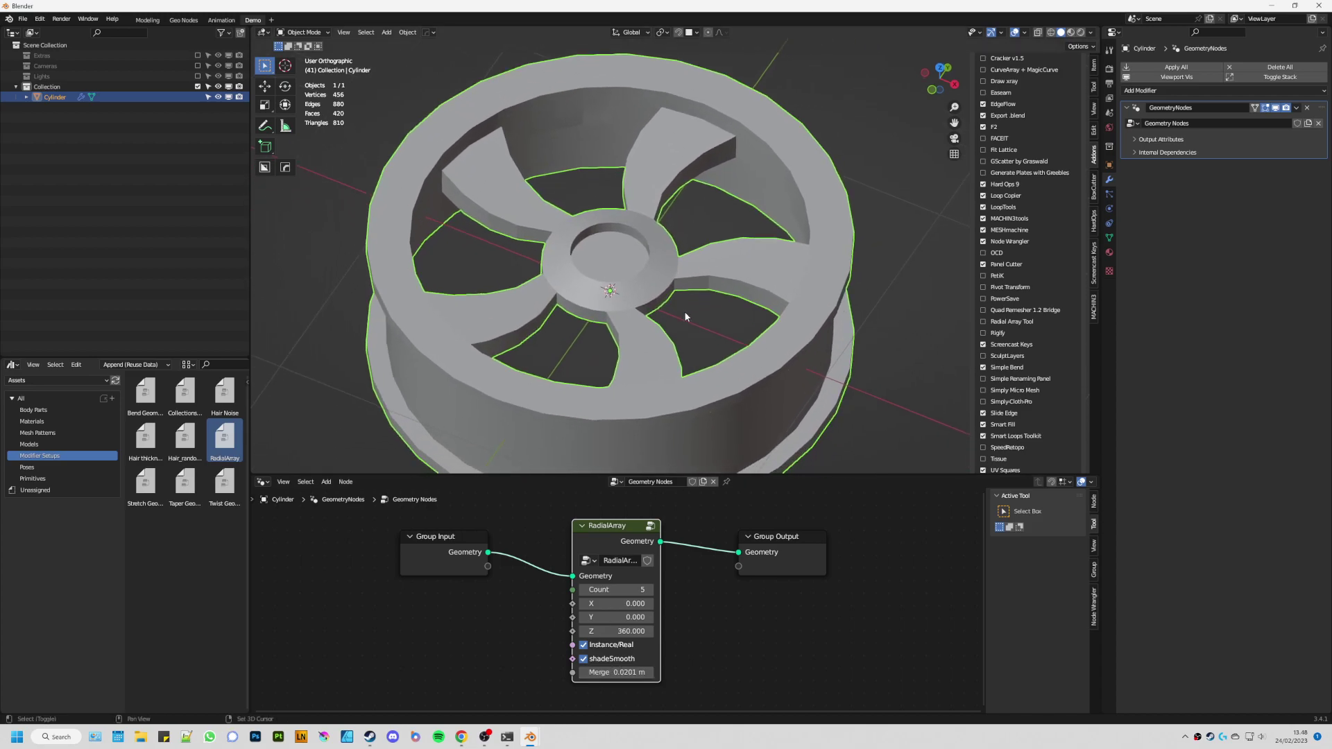
right_click(644, 334)
left_click(643, 333)
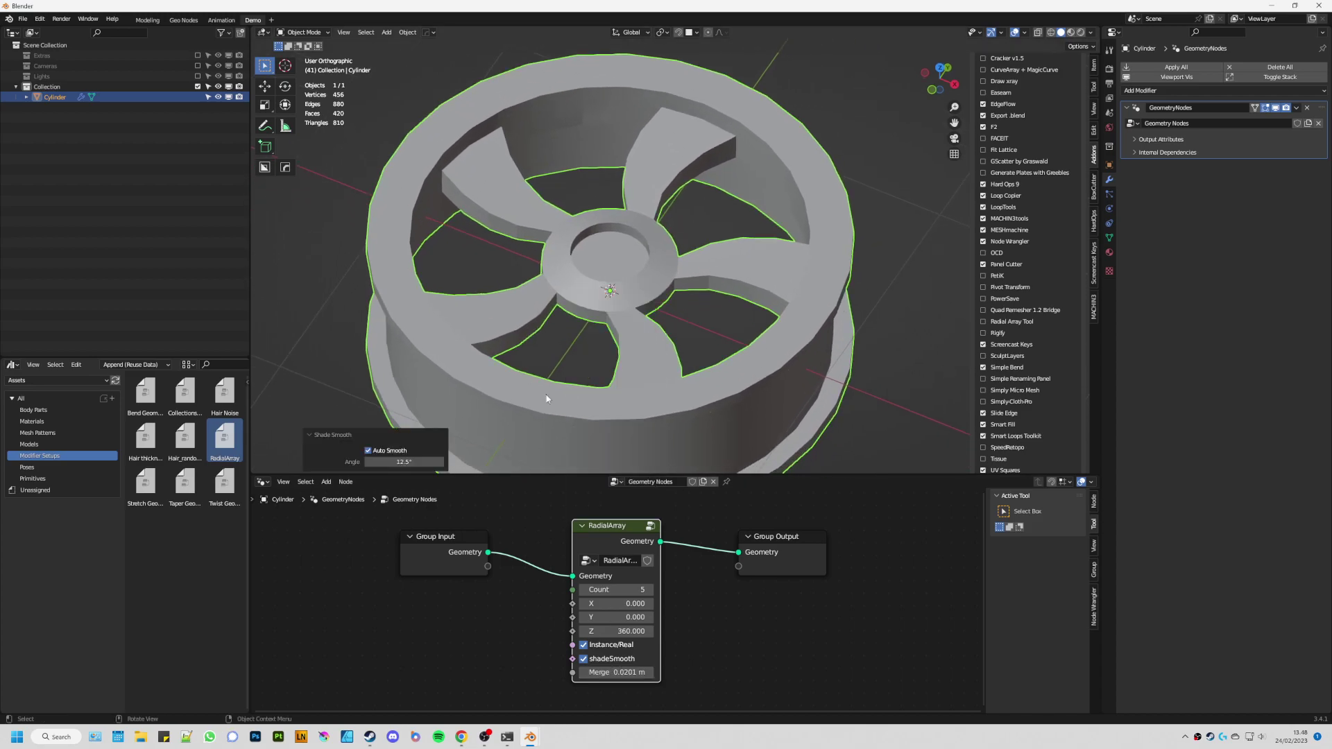
Step: Enter Edit Mode and select a shortest path of vertices along the inner rim wall
key("Tab")
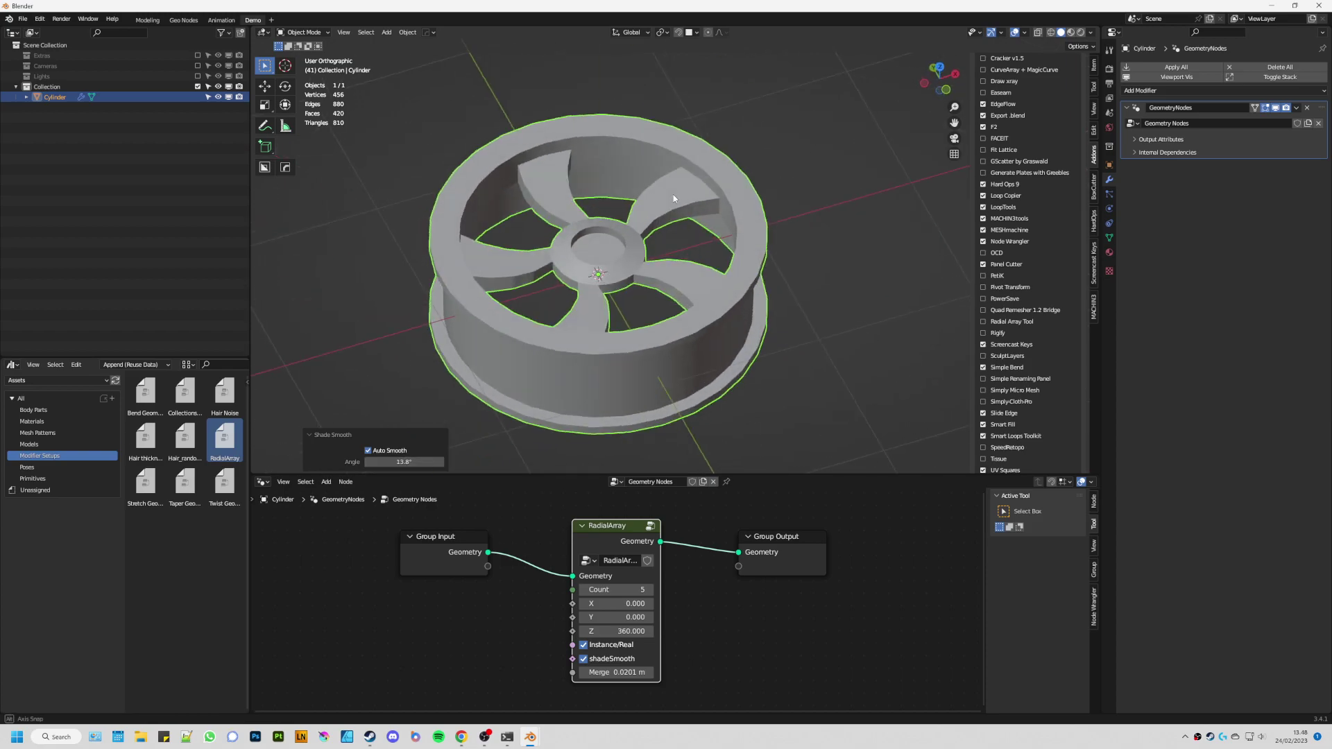
mouse_move(673, 194)
middle_mouse_down()
mouse_move(653, 170)
mouse_move(705, 213)
middle_mouse_up()
left_click(696, 202, "ctrl")
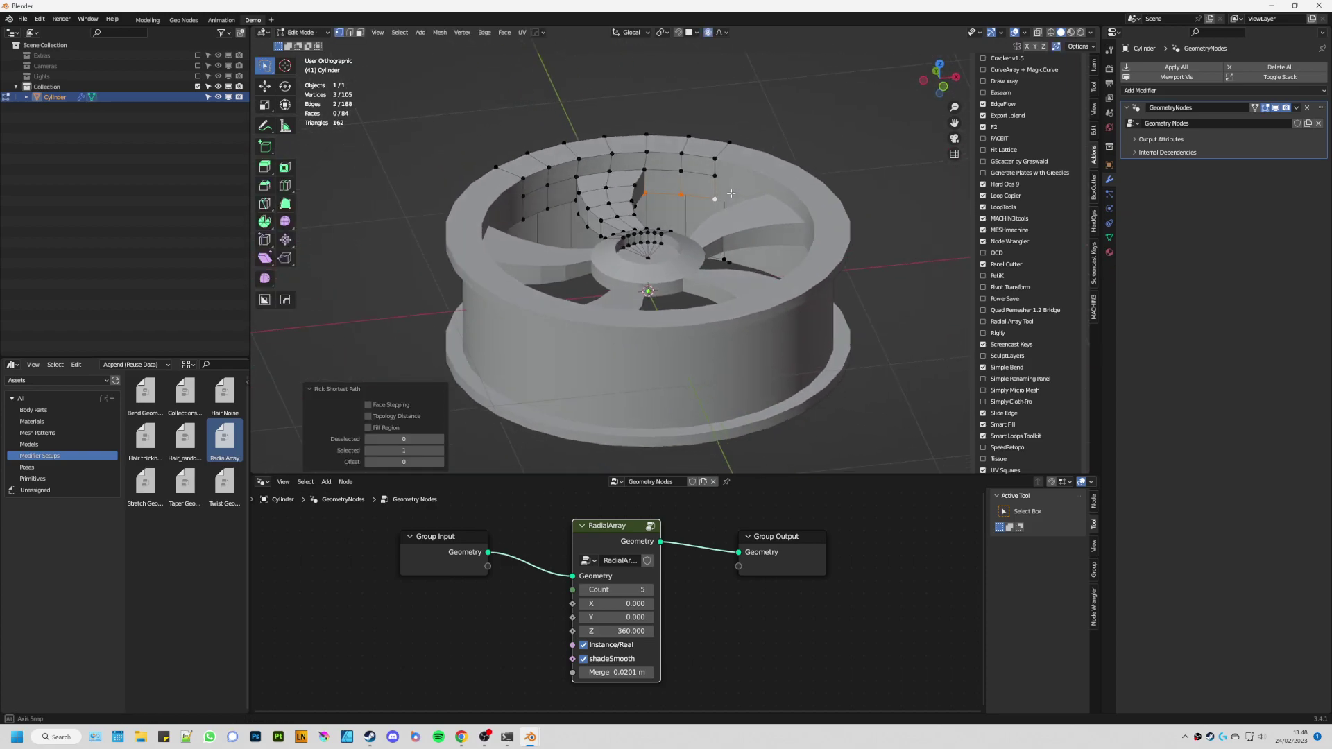
Step: Extrude the inner rim edge 0.18623 m downward to form the lip
key("g")
key("z")
right_click(679, 239)
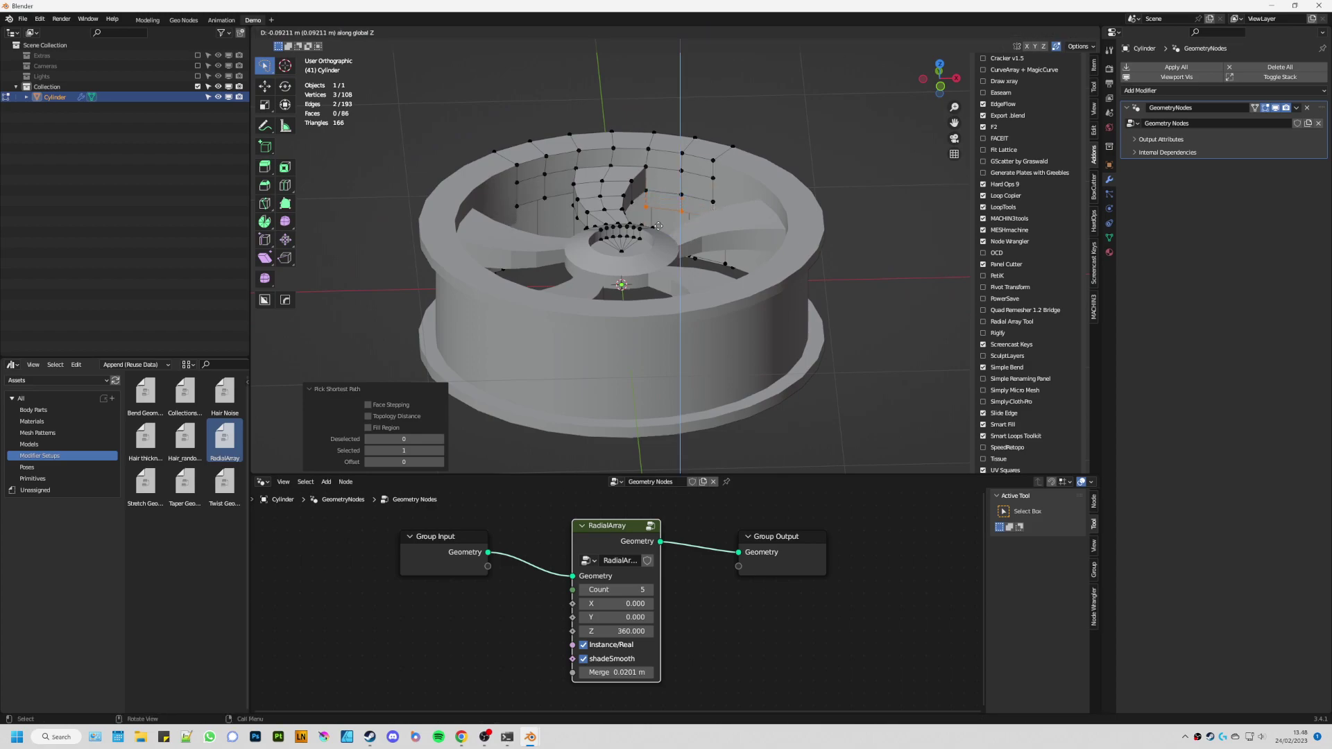
right_click(640, 236)
mouse_move(640, 236)
middle_mouse_down()
mouse_move(604, 229)
mouse_move(608, 197)
mouse_move(621, 211)
middle_mouse_up()
left_click(545, 210, "shift")
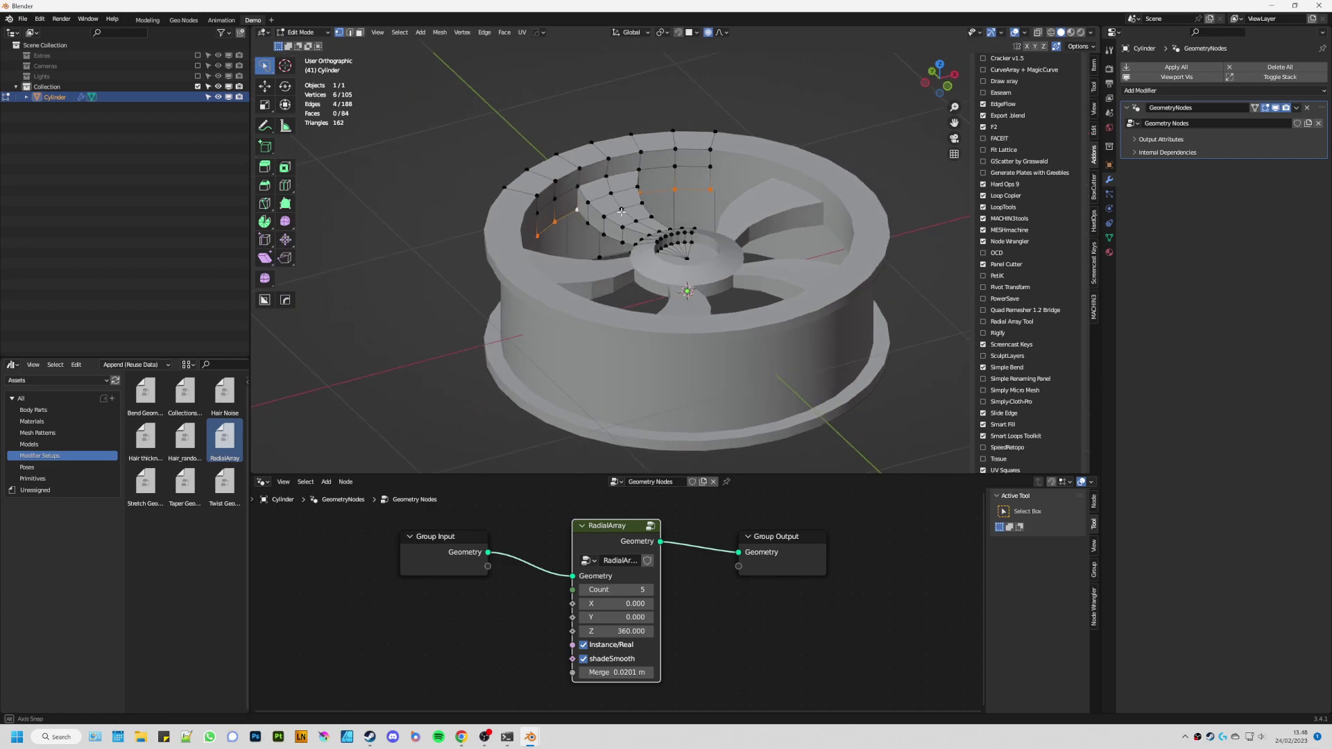
left_click(719, 266)
Step: Fill the gap between the lip's corner vertices with a new face, then start a loop cut
mouse_move(720, 265)
middle_mouse_down()
mouse_move(569, 222)
mouse_move(558, 253)
middle_mouse_up()
scroll(562, 220, "up", 3)
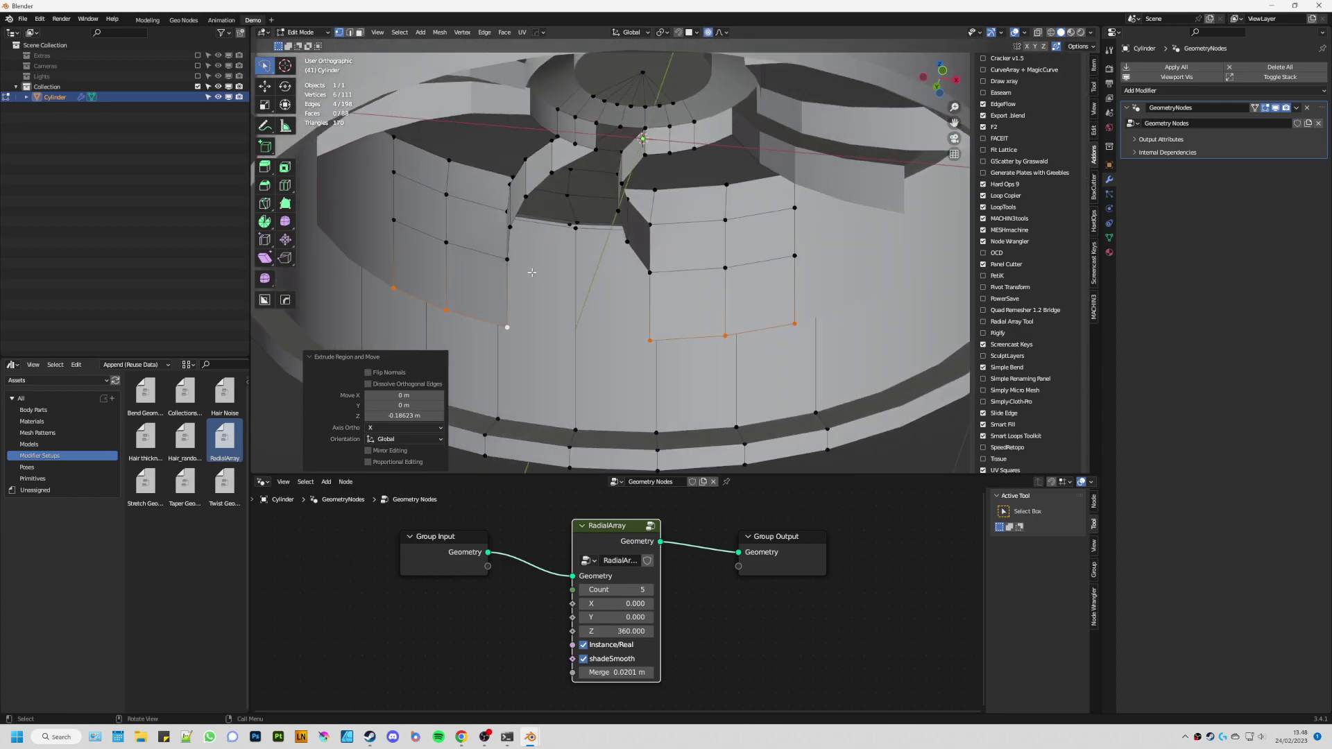
left_click(531, 273)
left_click(514, 338, "shift")
key("f")
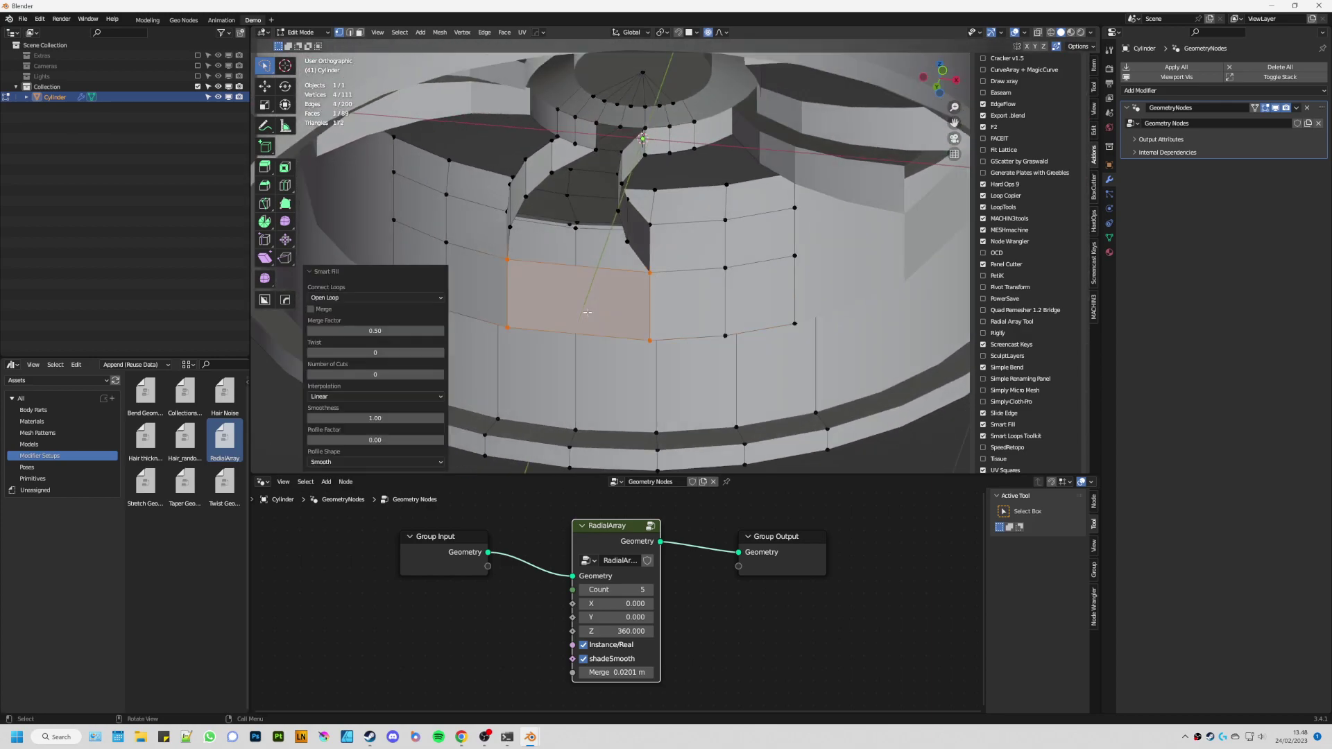
key("shift+p")
Step: Place the loop cut, nudge the spoke-joint rim vertex (0.009877 m X, 0.020988 m Y), and return to Object Mode
left_click(583, 273)
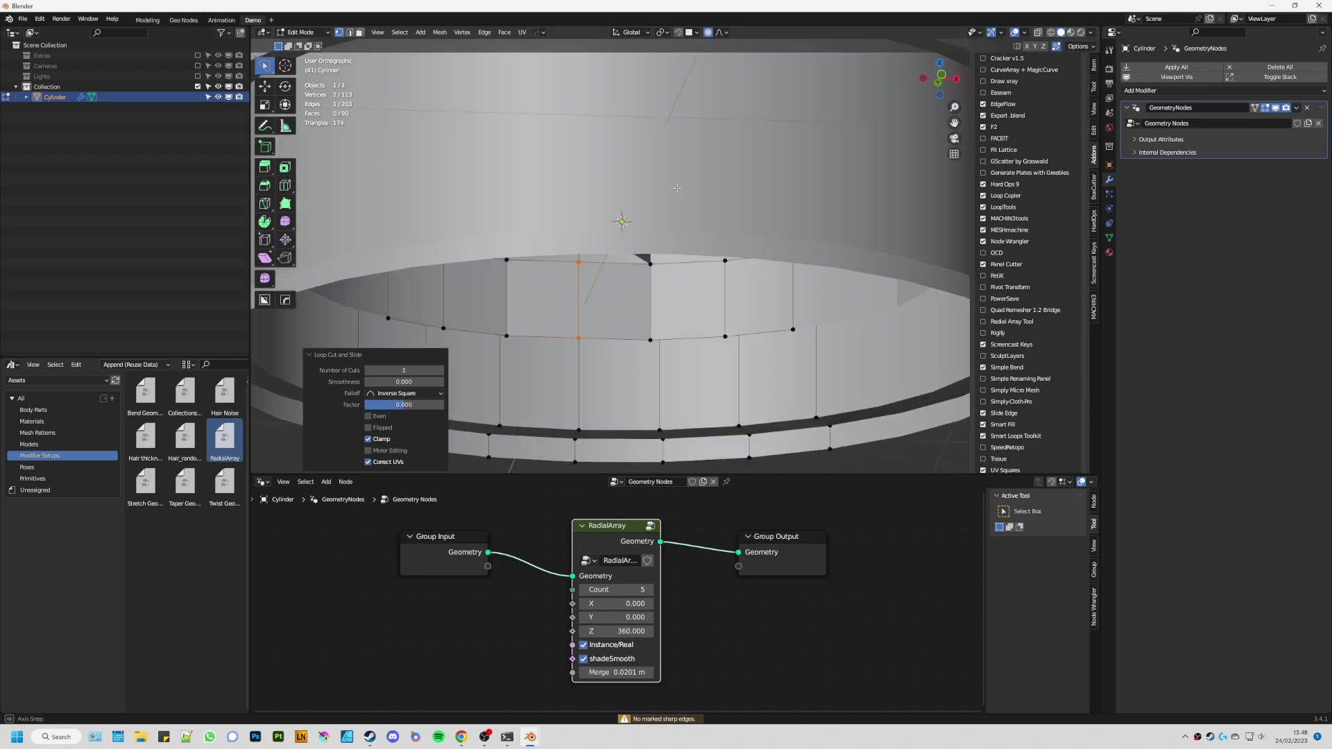
middle_click_drag(583, 273, 658, 354)
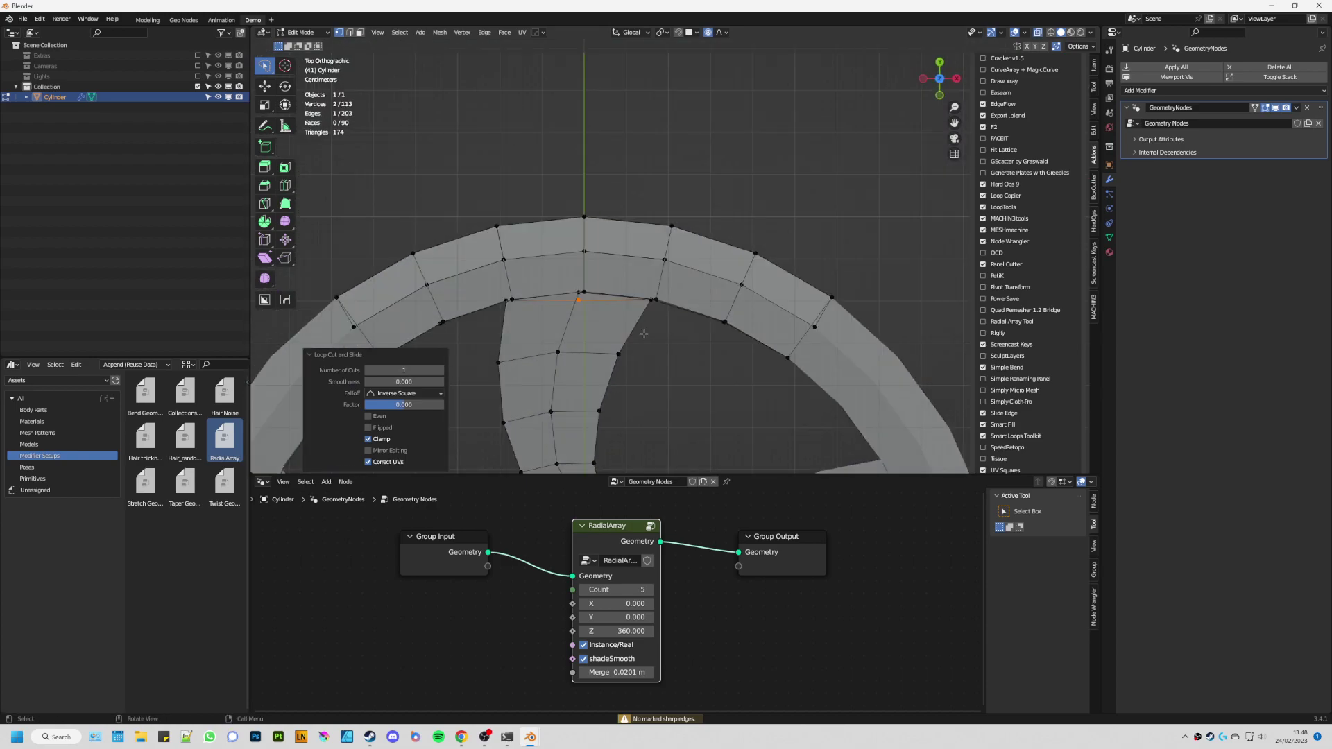
key("g")
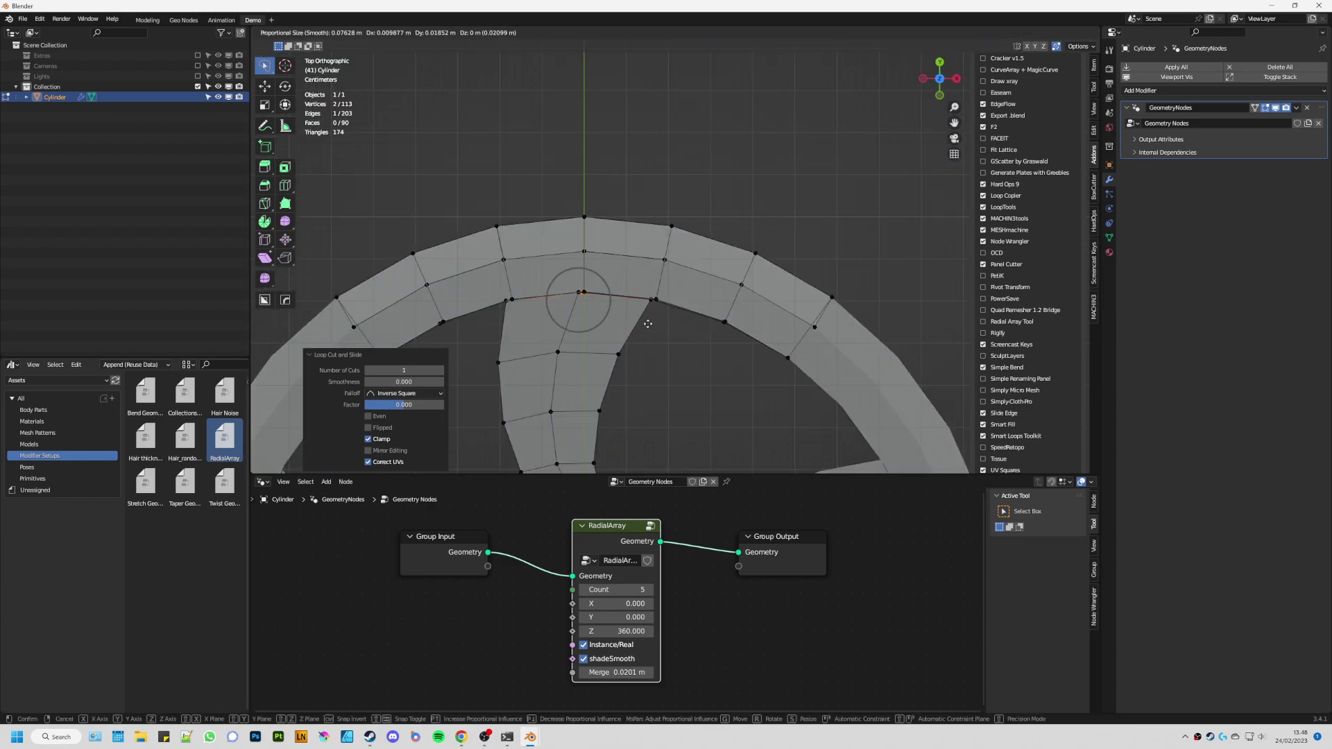
left_click(647, 323)
mouse_move(647, 322)
middle_mouse_down()
mouse_move(599, 343)
mouse_move(591, 282)
mouse_move(718, 214)
middle_mouse_up()
key("Tab")
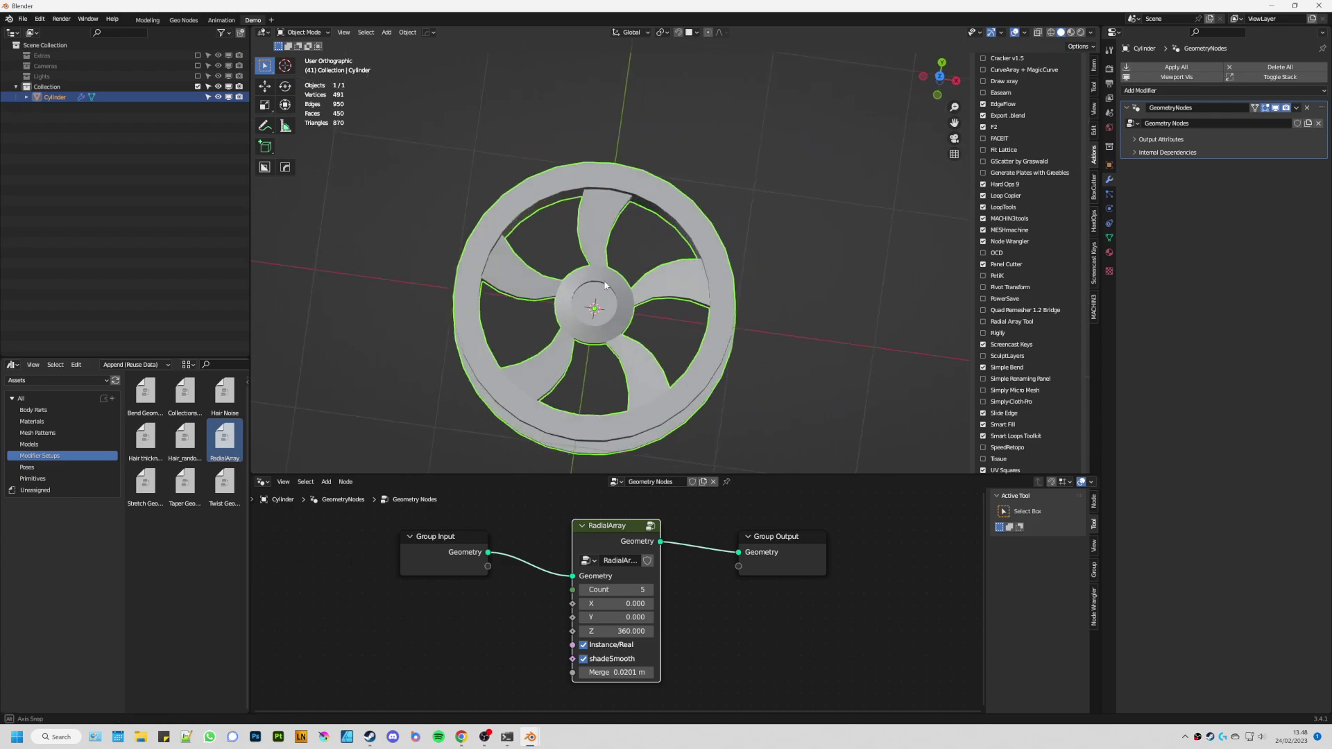
Step: Apply Shade Auto Smooth to the wheel with a 16.5° smoothing angle
scroll(564, 294, "up", 5)
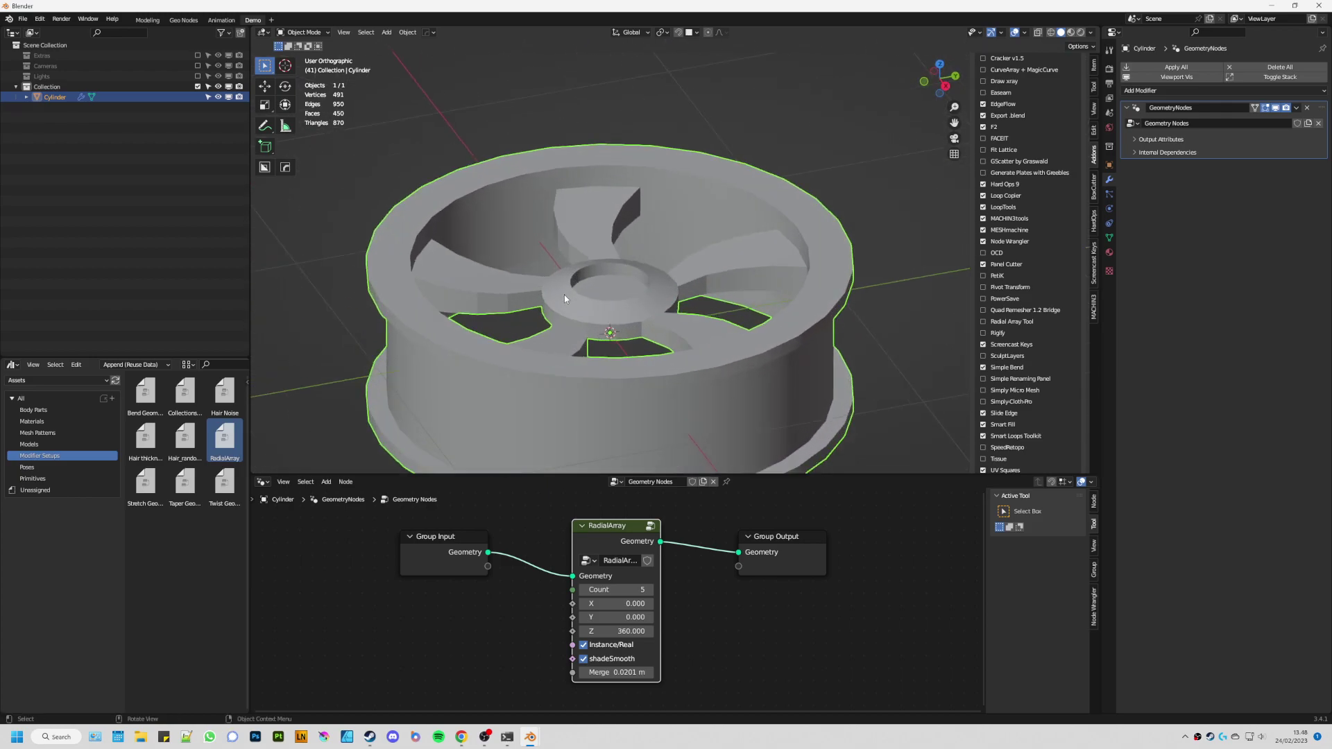
right_click(552, 302)
left_click(554, 305)
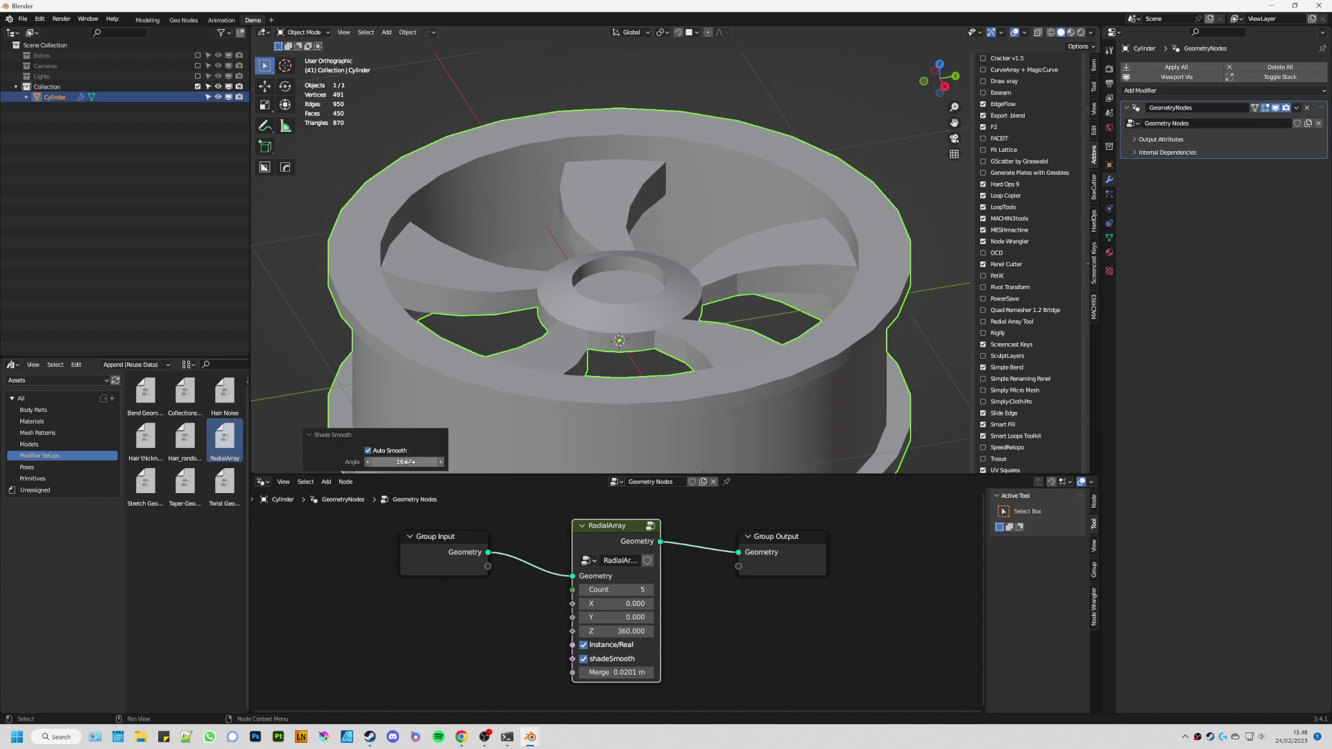
mouse_move(444, 410)
middle_mouse_down()
mouse_move(725, 384)
mouse_move(623, 305)
middle_mouse_up()
scroll(623, 305, "up", 3)
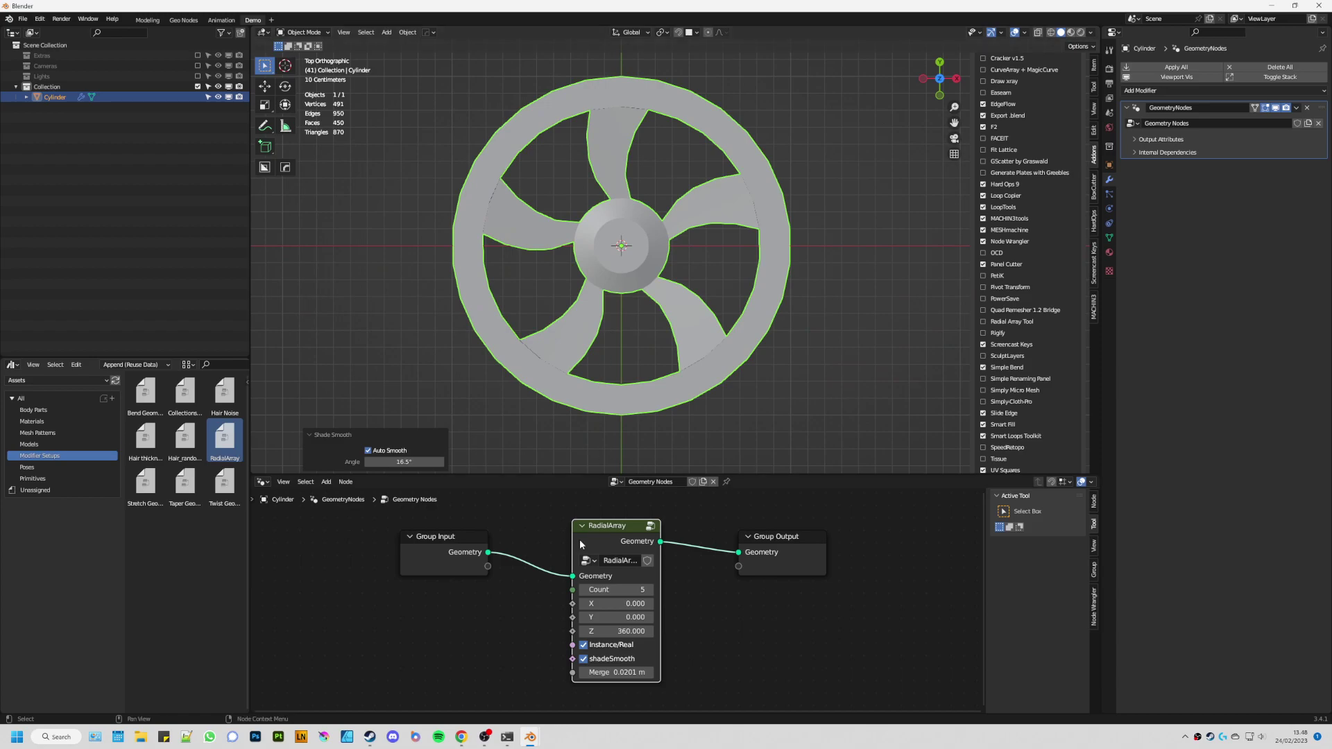